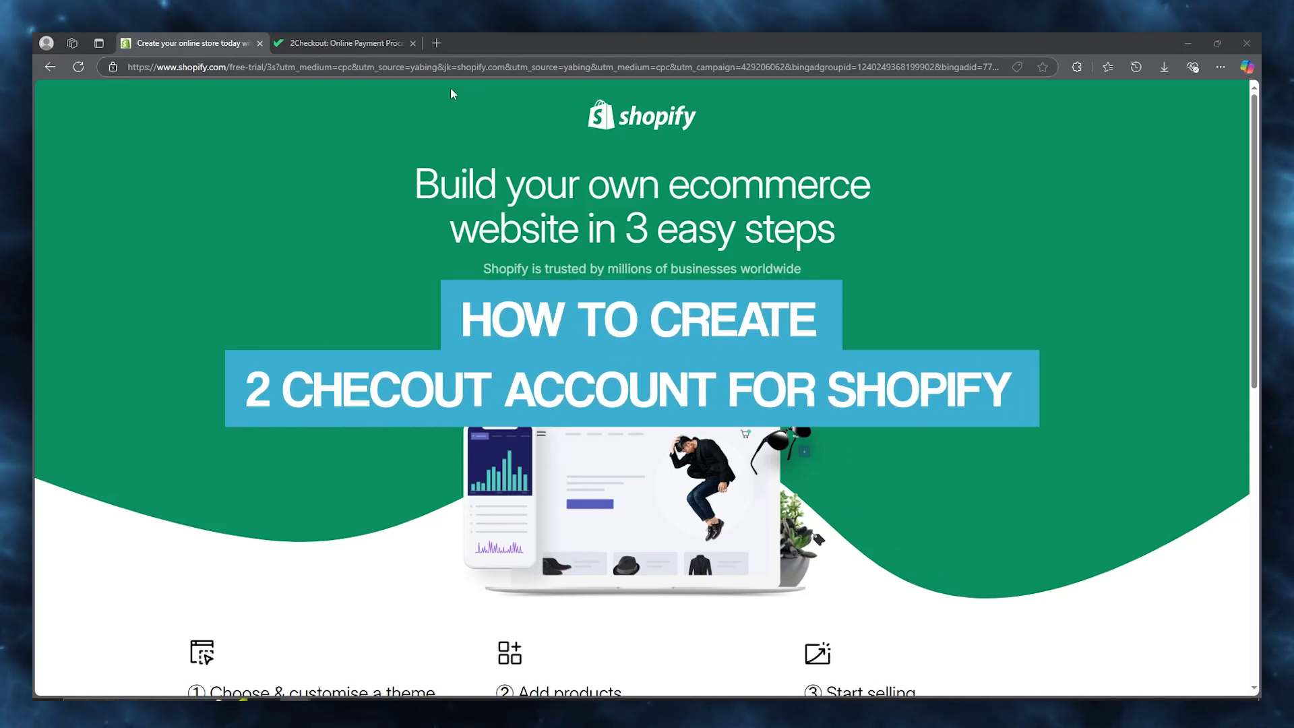
Compare the 2Checkout website with the Shopify free-trial page, scrolling through the trial page.
key("ctrl+Tab")
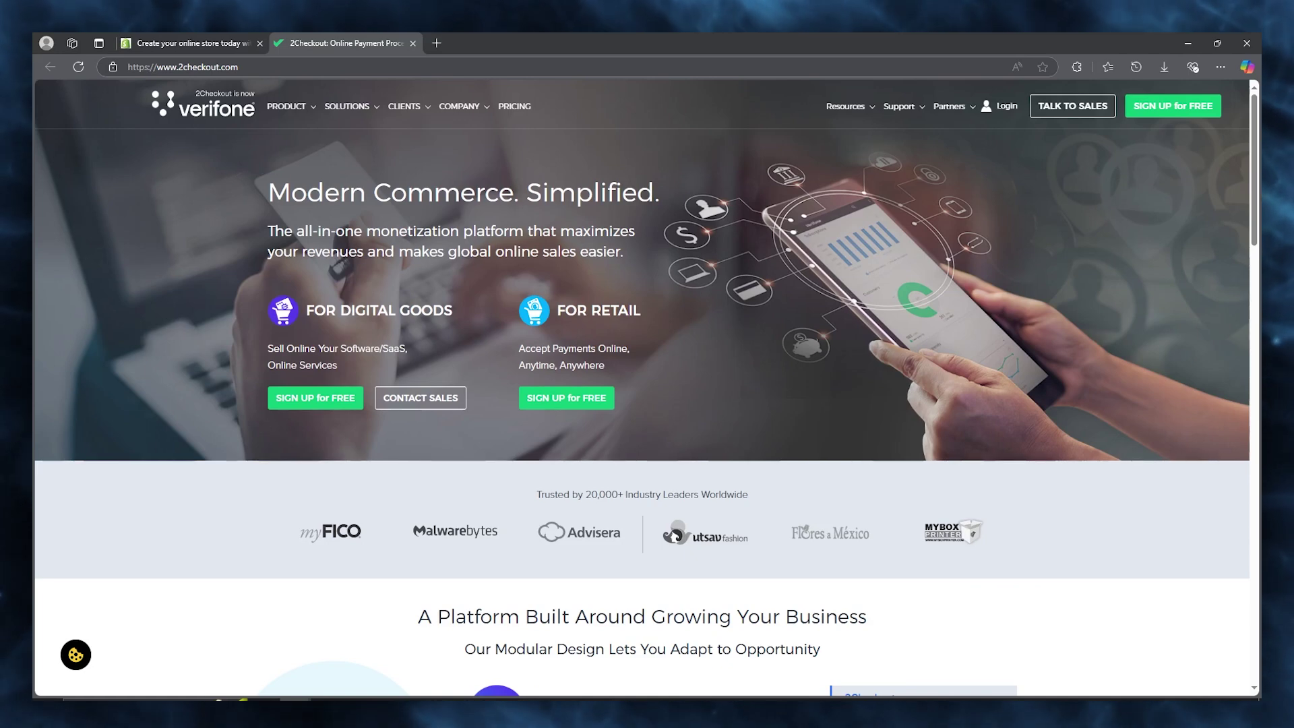
left_click(216, 43)
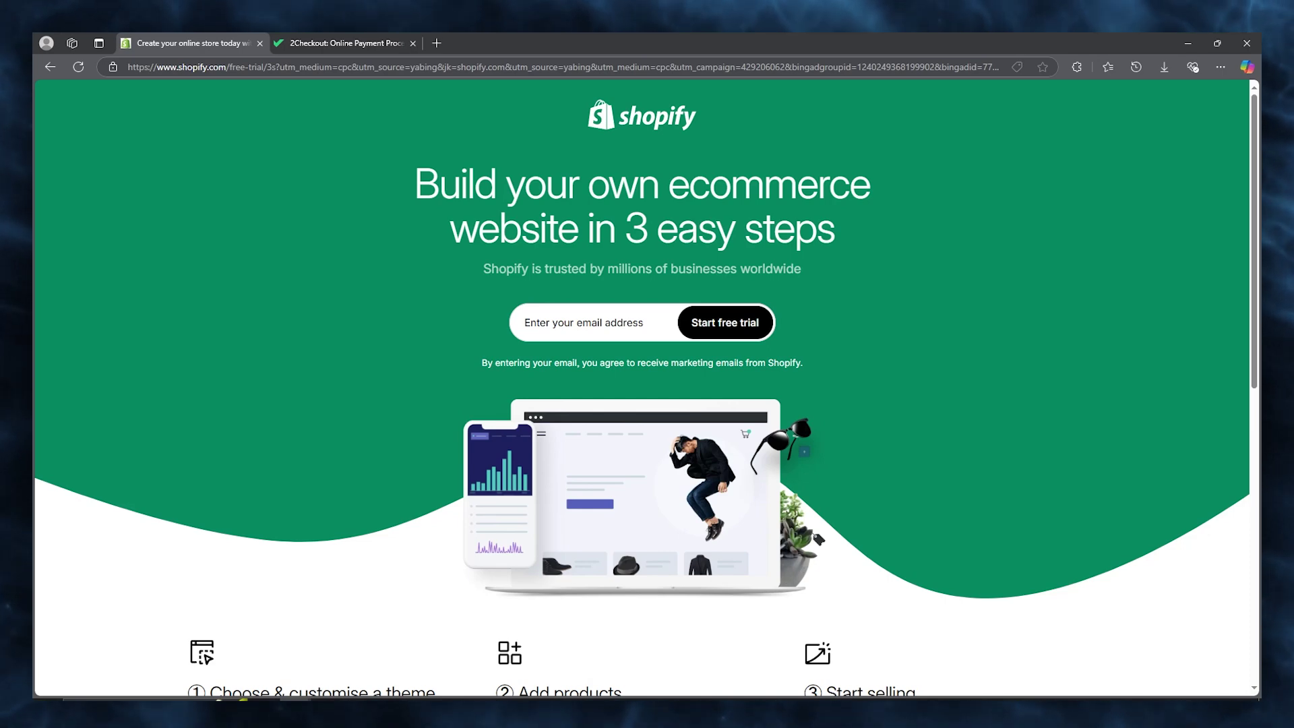
scroll(273, 293, "down", 5)
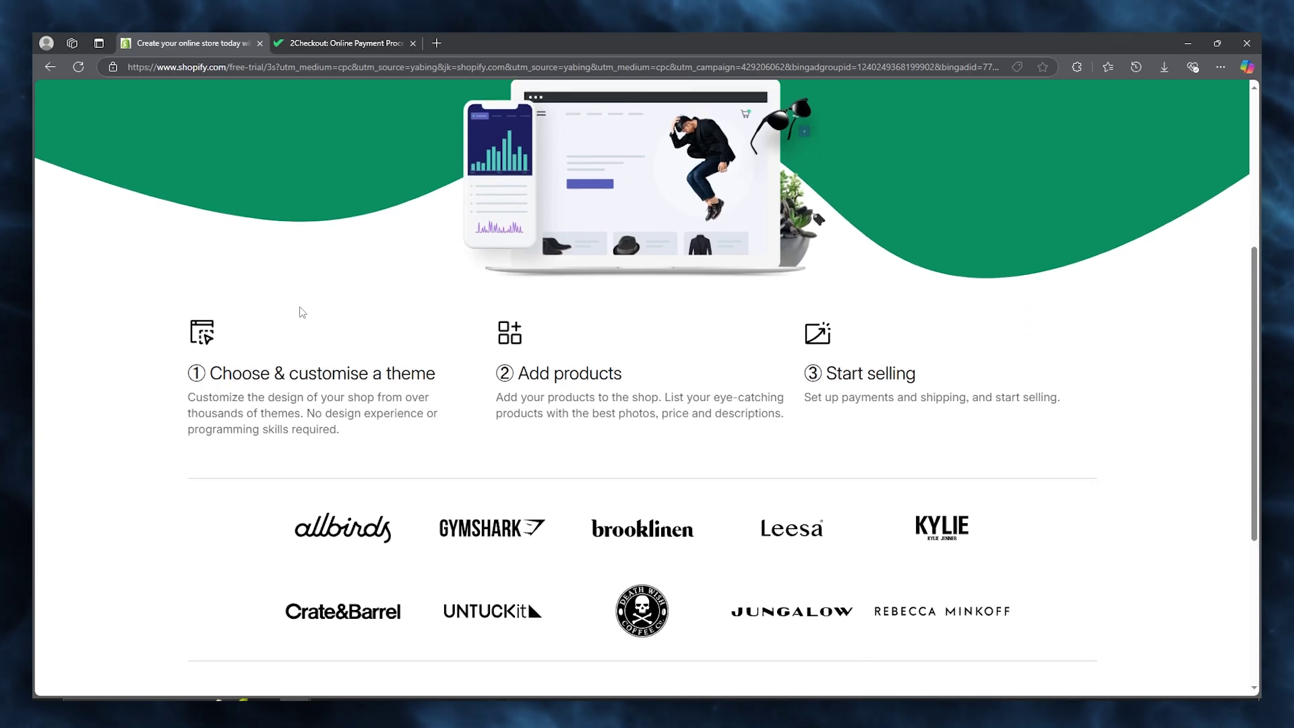
scroll(301, 312, "down", 4)
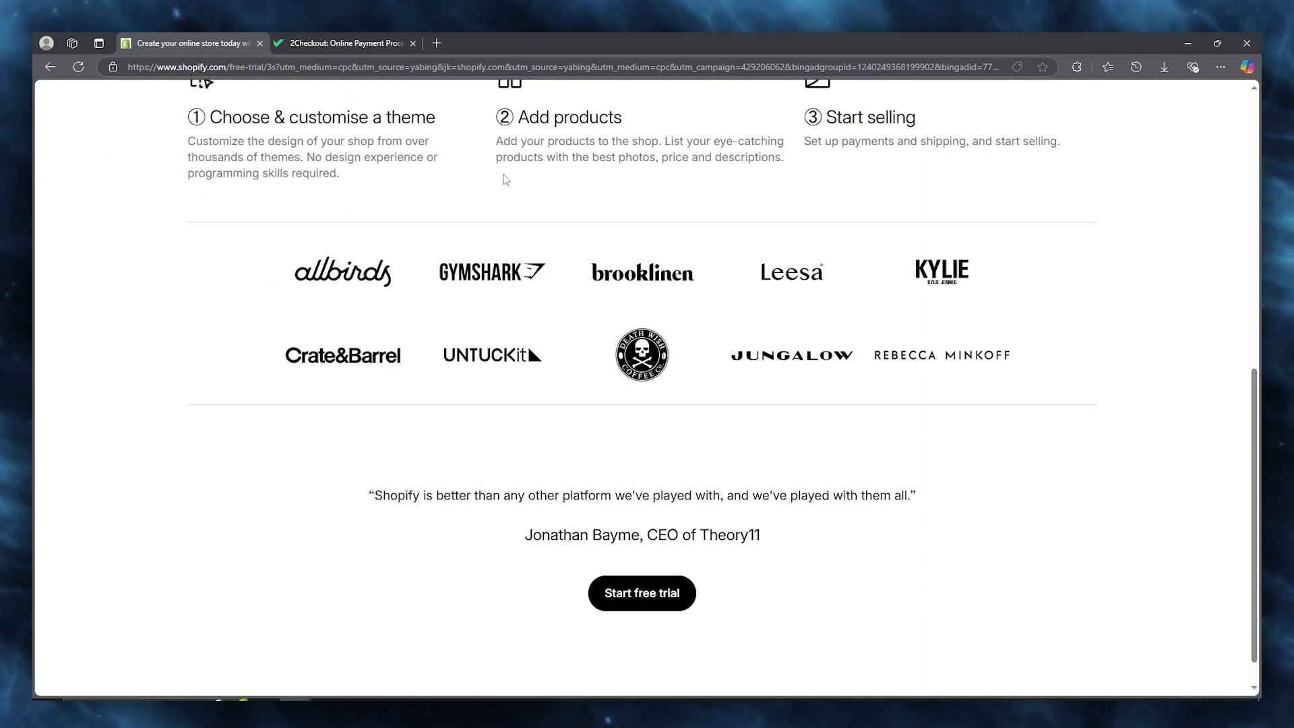
left_click(344, 43)
left_click(188, 43)
scroll(438, 208, "up", 9)
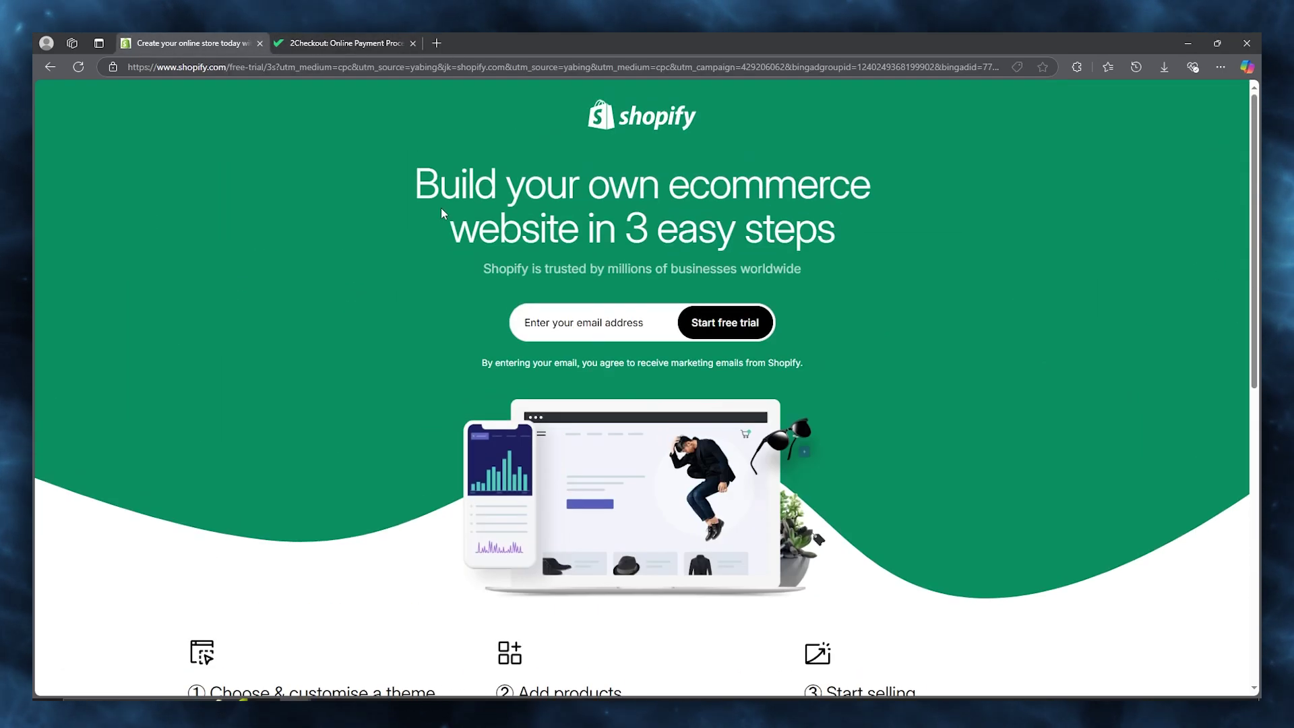
scroll(438, 207, "down", 1)
scroll(305, 204, "down", 8)
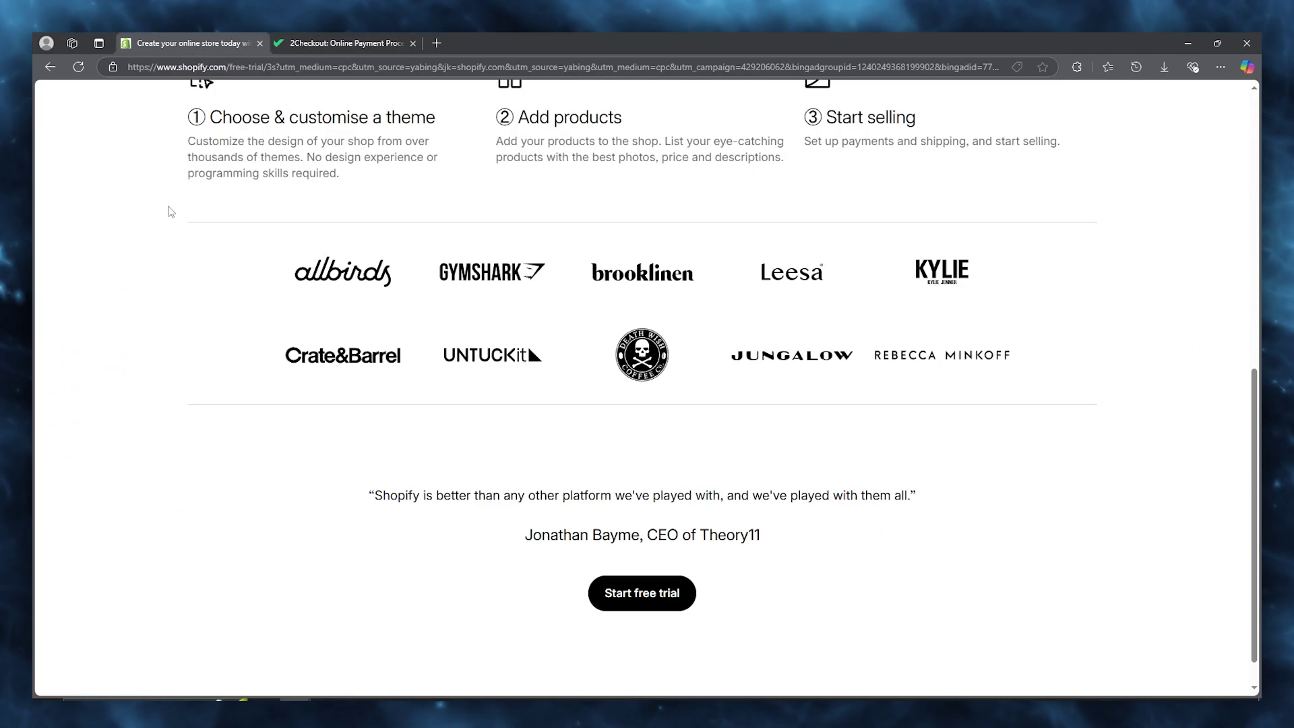
scroll(162, 211, "up", 2)
scroll(170, 208, "down", 2)
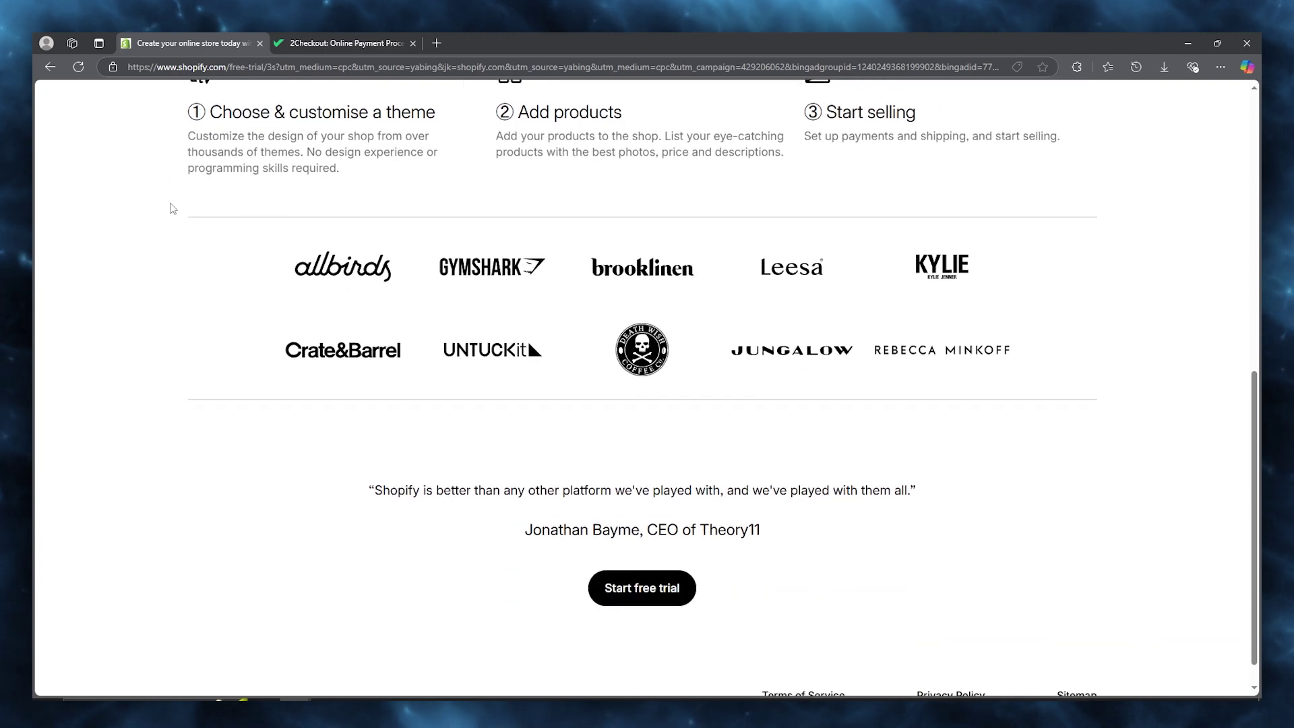
scroll(170, 206, "up", 8)
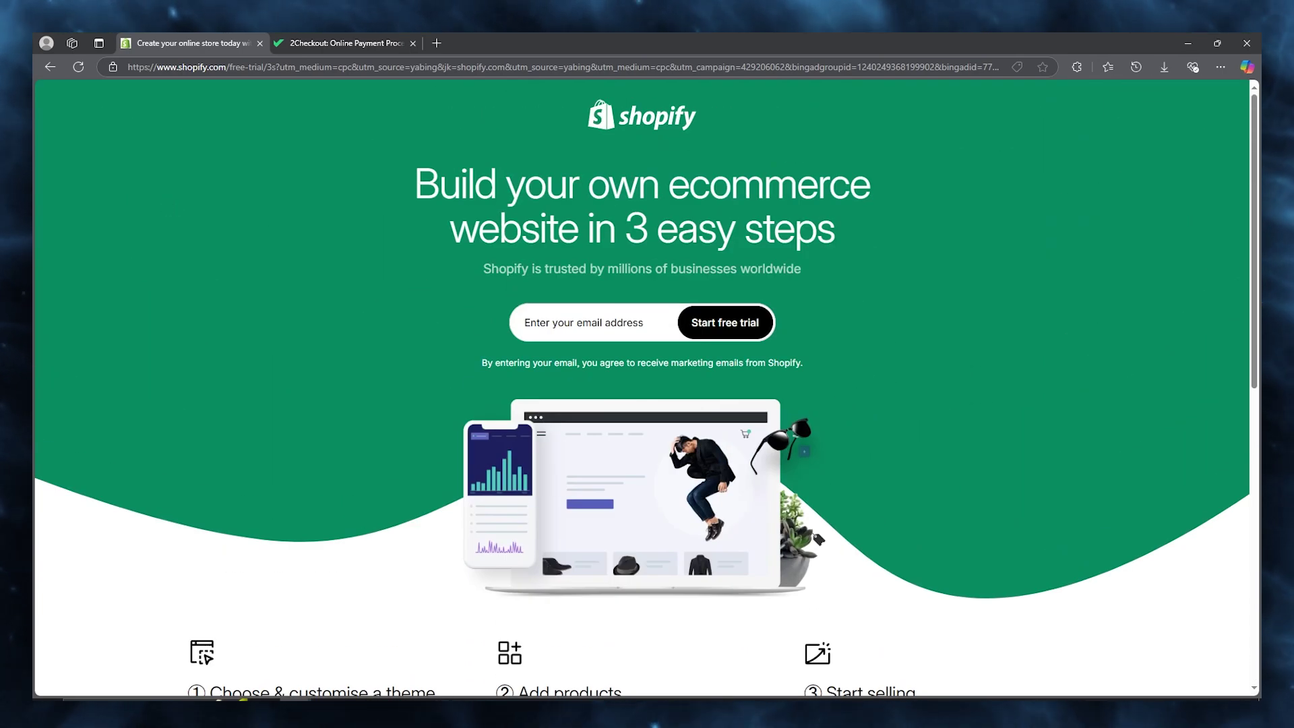
left_click(334, 39)
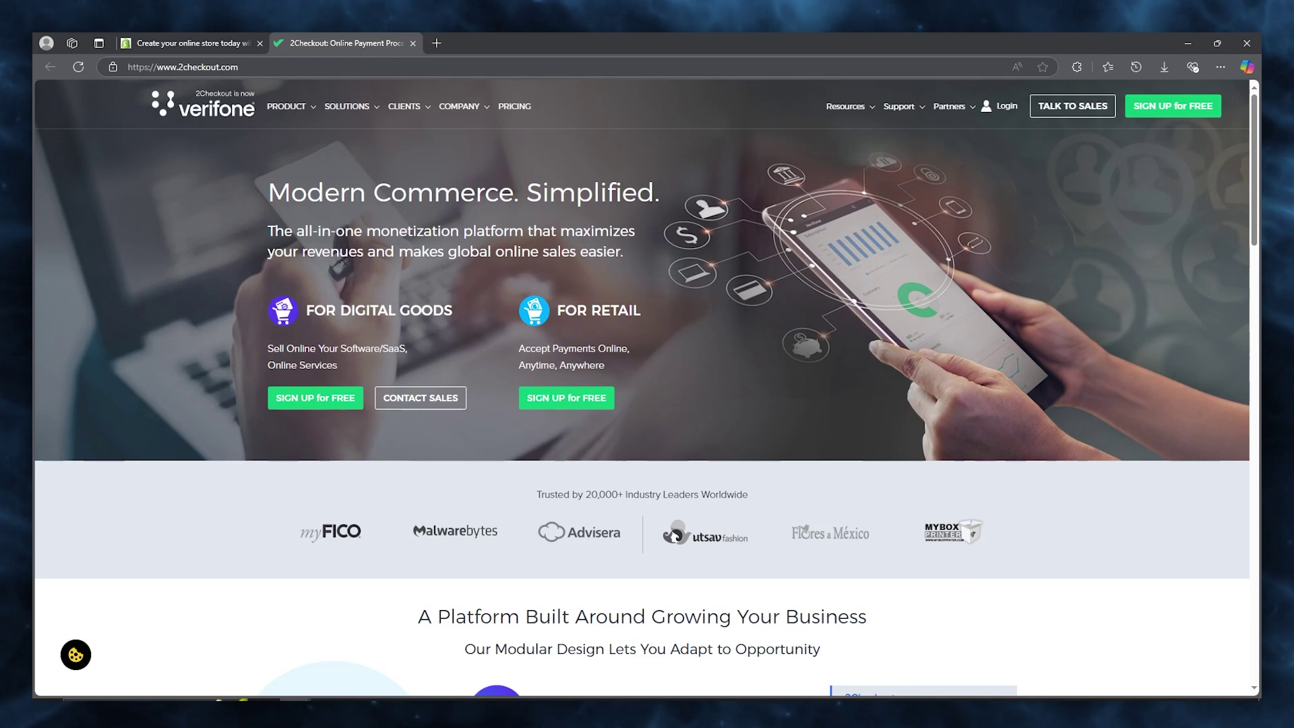
left_click(214, 41)
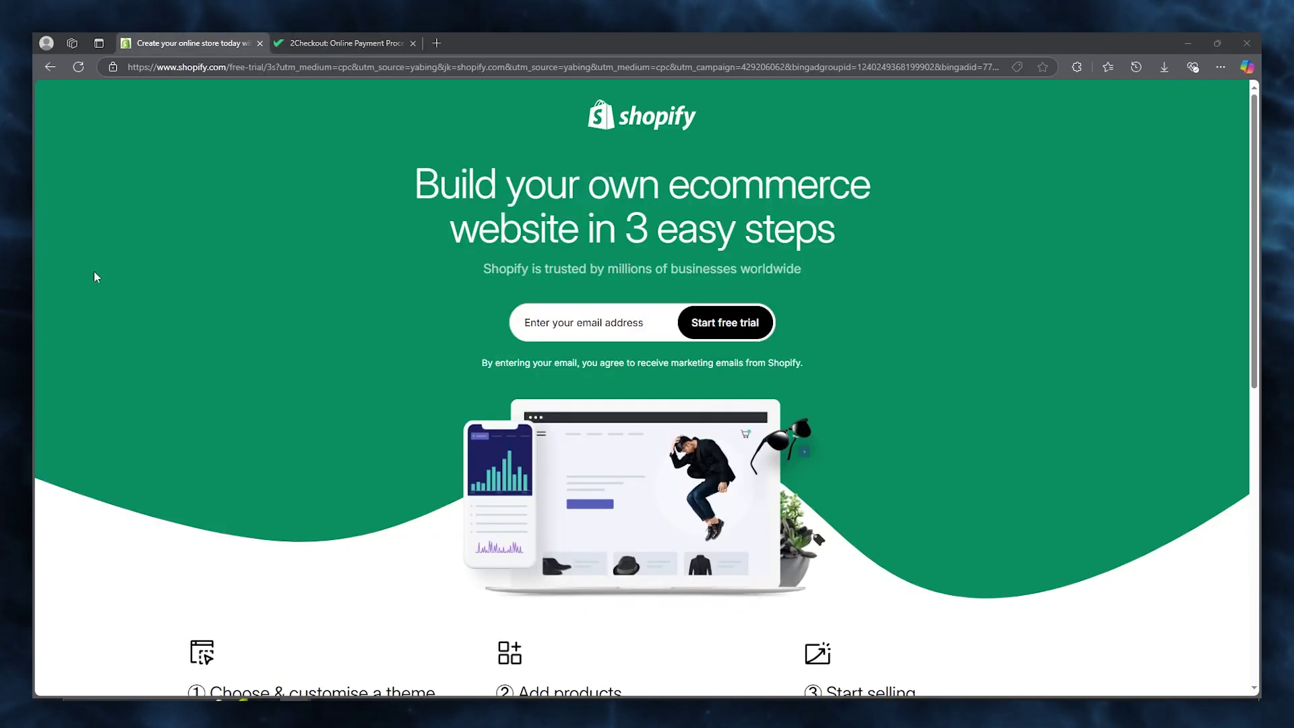
Start the Shopify free trial with the saved email address and a new account password.
right_click(552, 315)
left_click(691, 357)
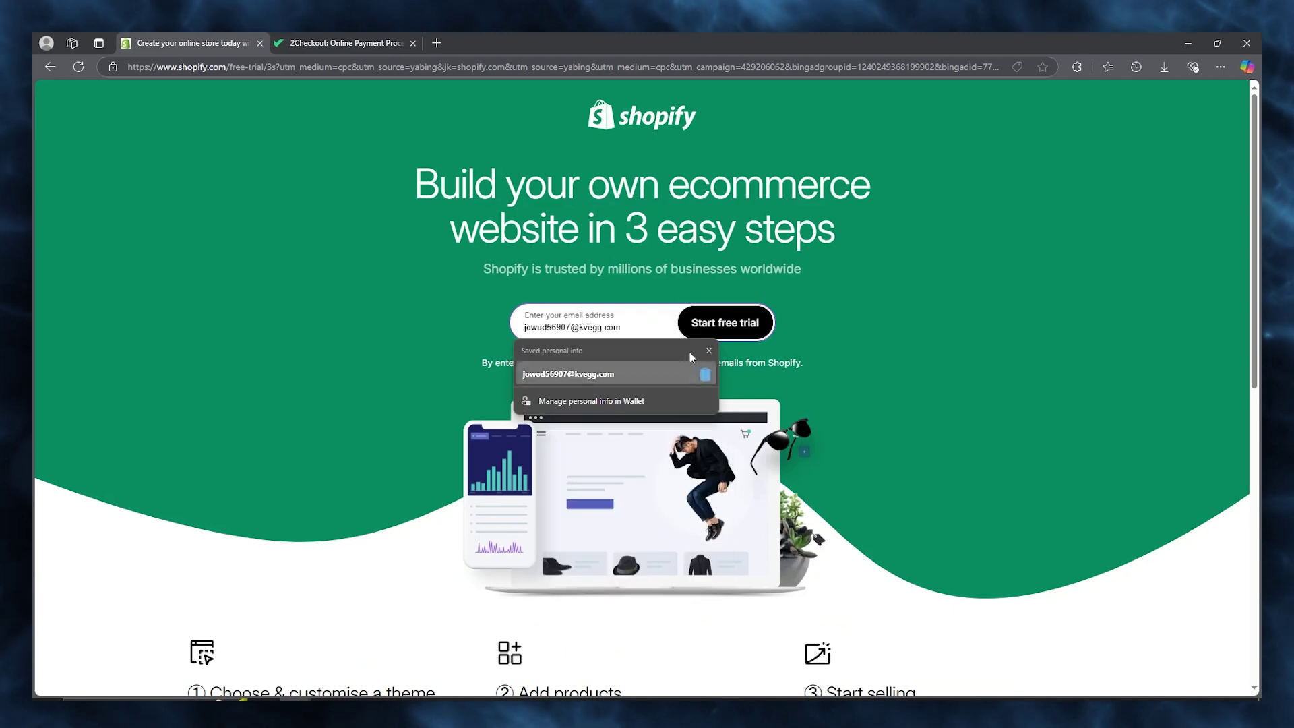
left_click(691, 373)
left_click(694, 323)
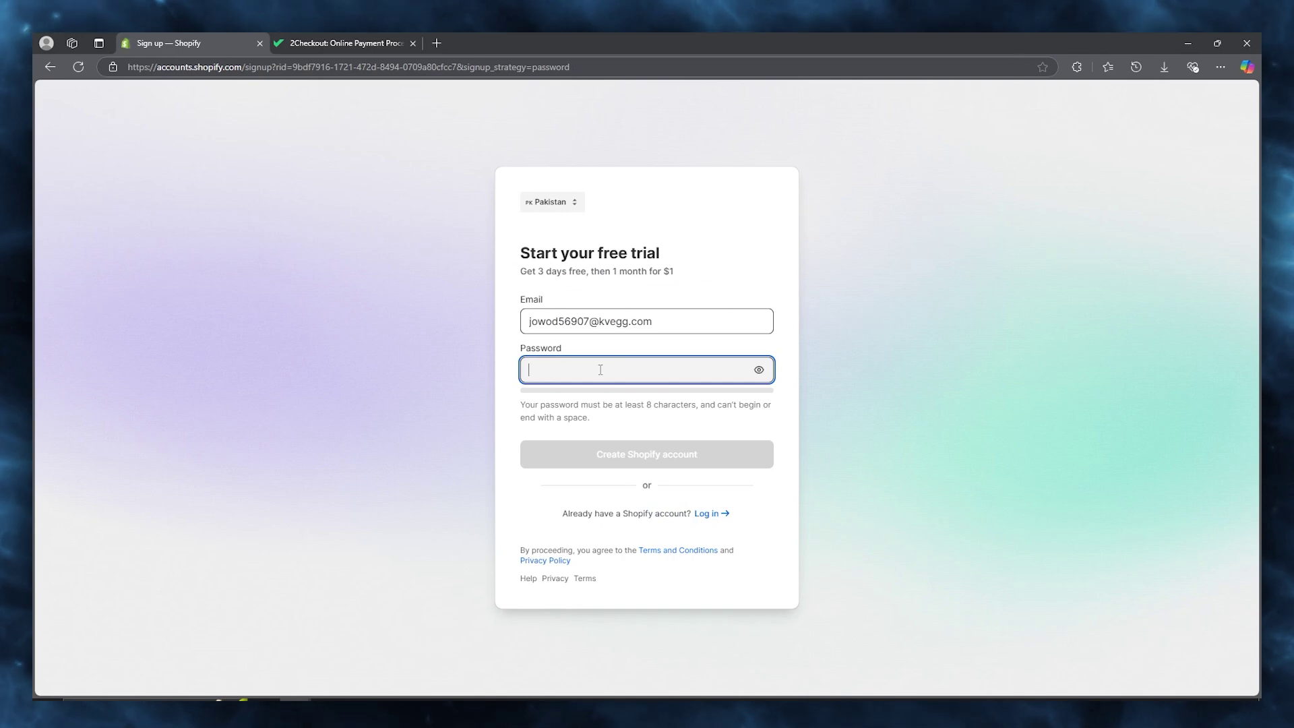
type("•••••")
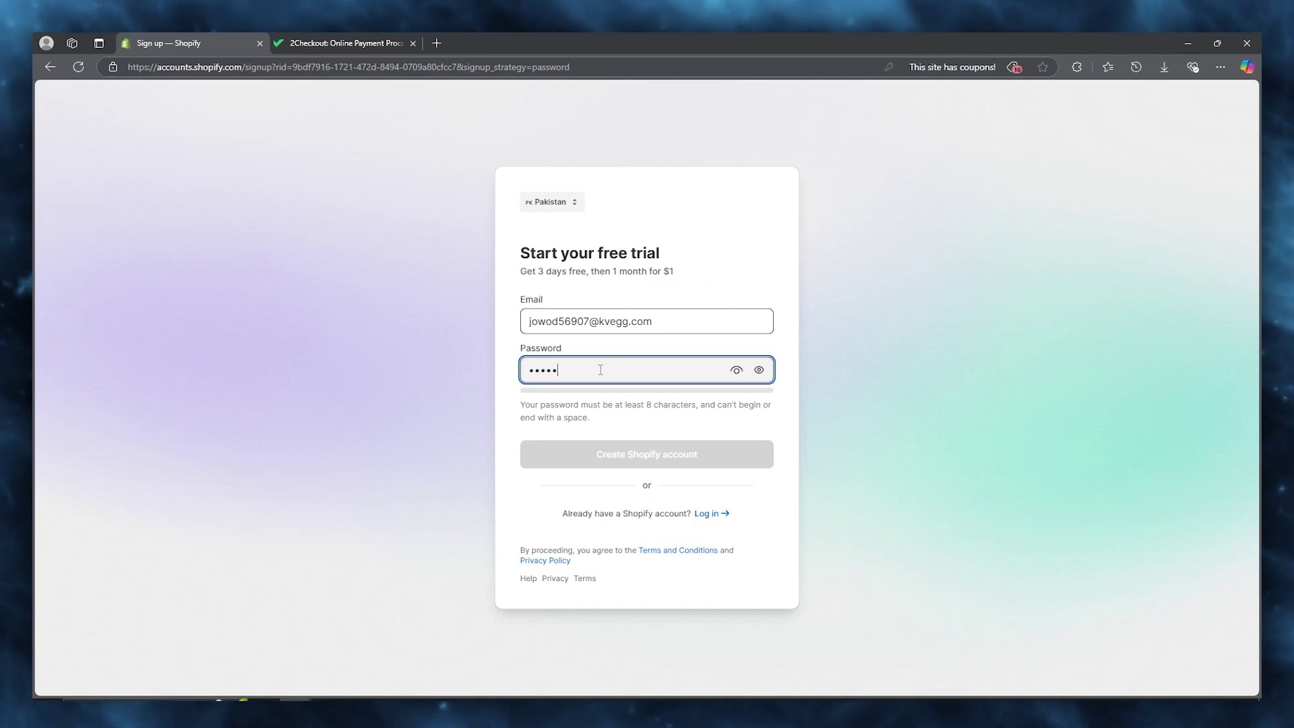
type("••••")
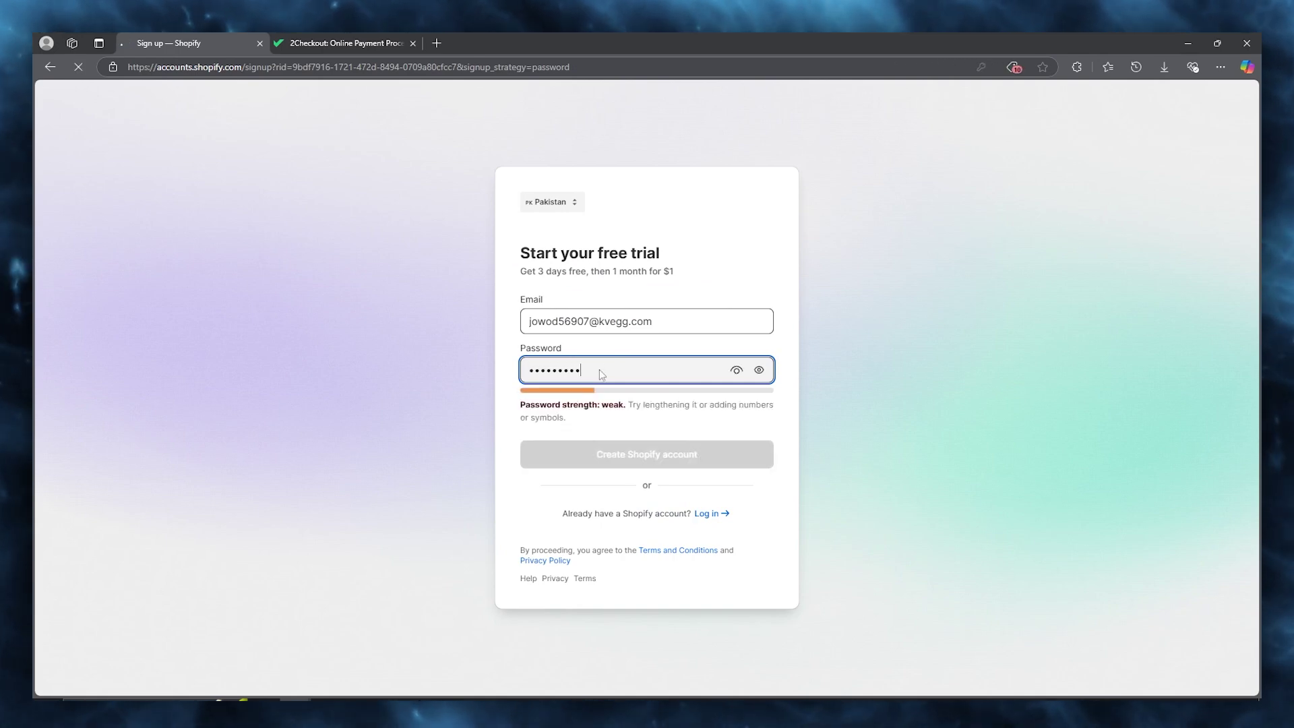
key("Return")
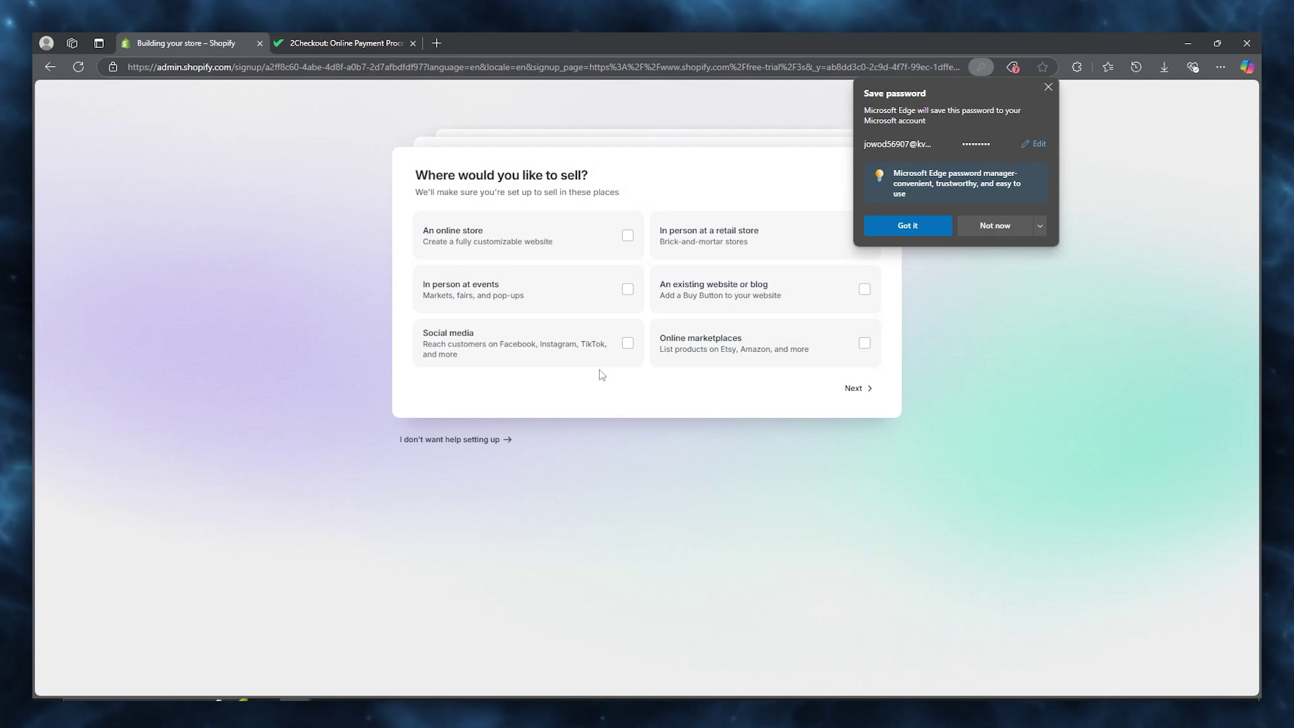
Choose to sell through an online store and answer whether the business already sells.
left_click(618, 232)
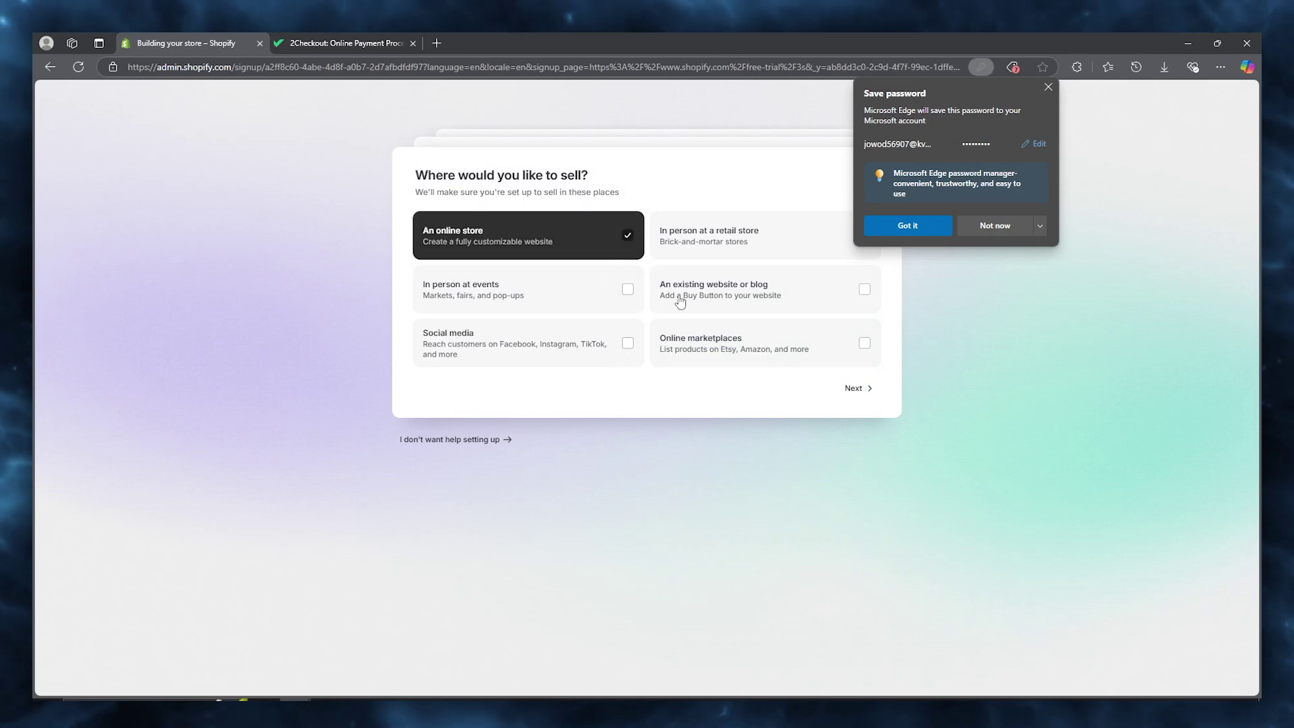
left_click(853, 389)
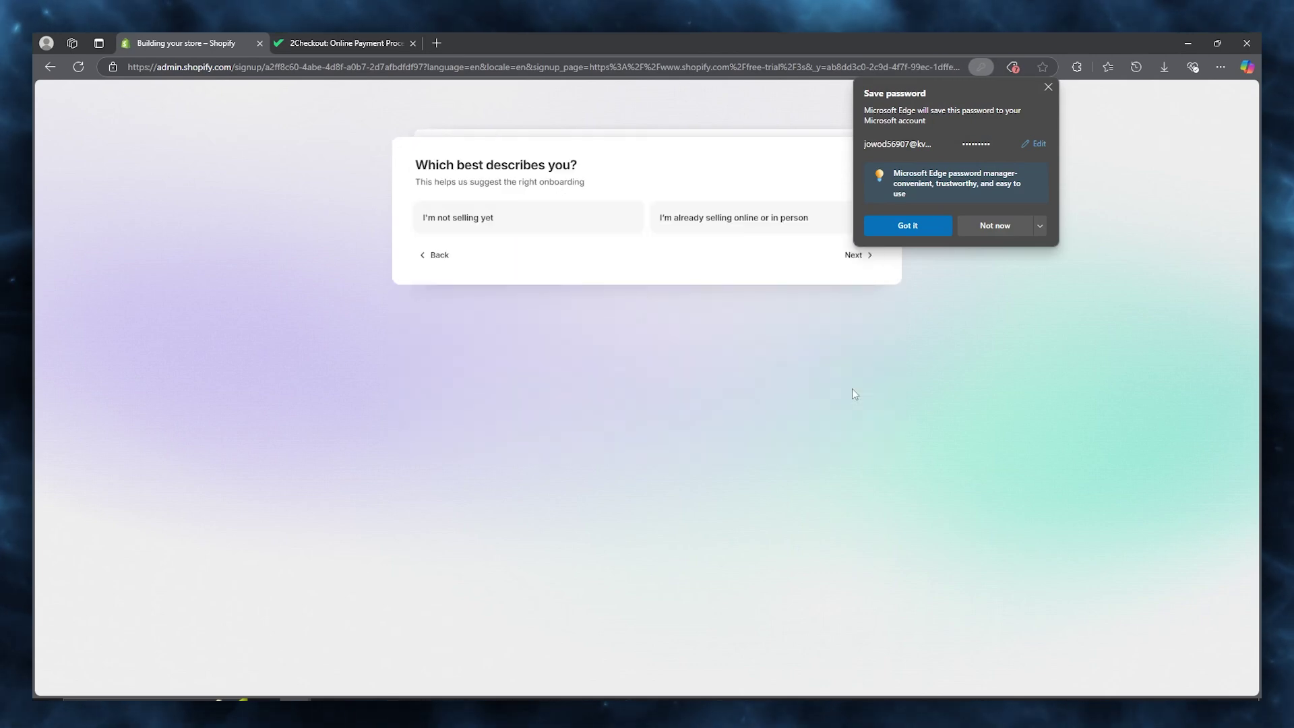
left_click(976, 229)
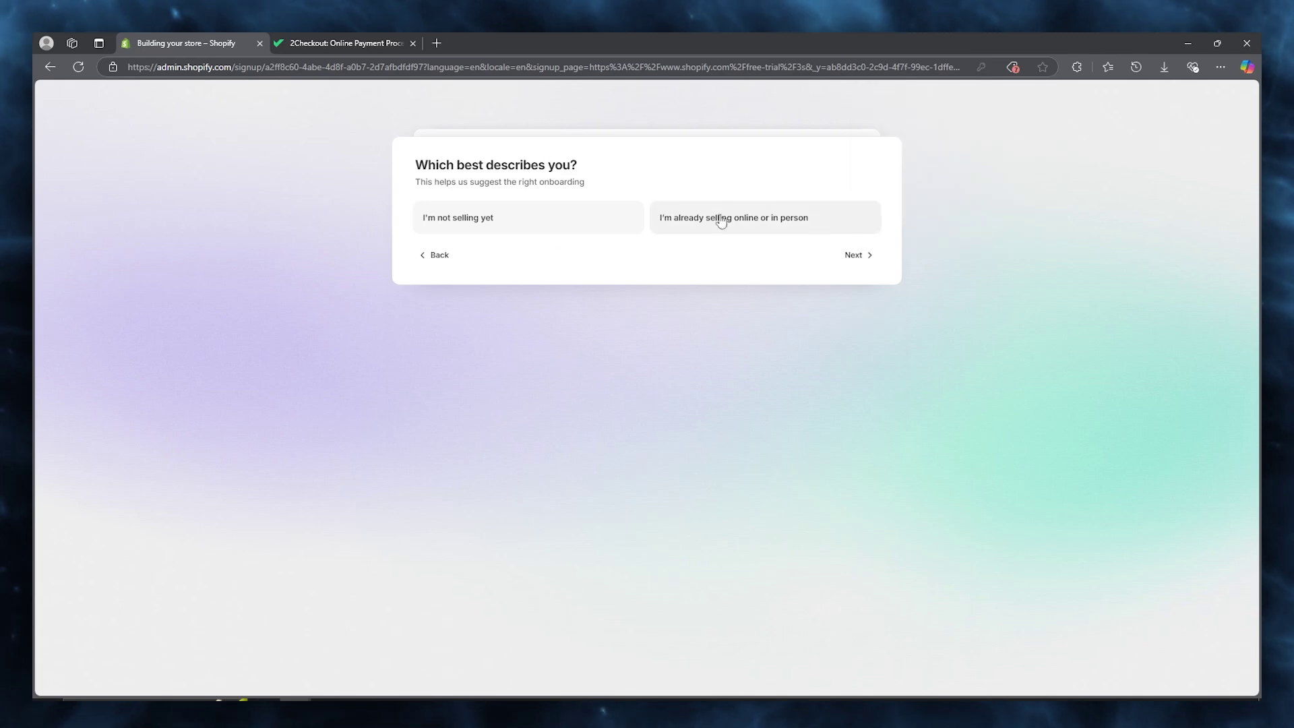
left_click(602, 221)
left_click(867, 270)
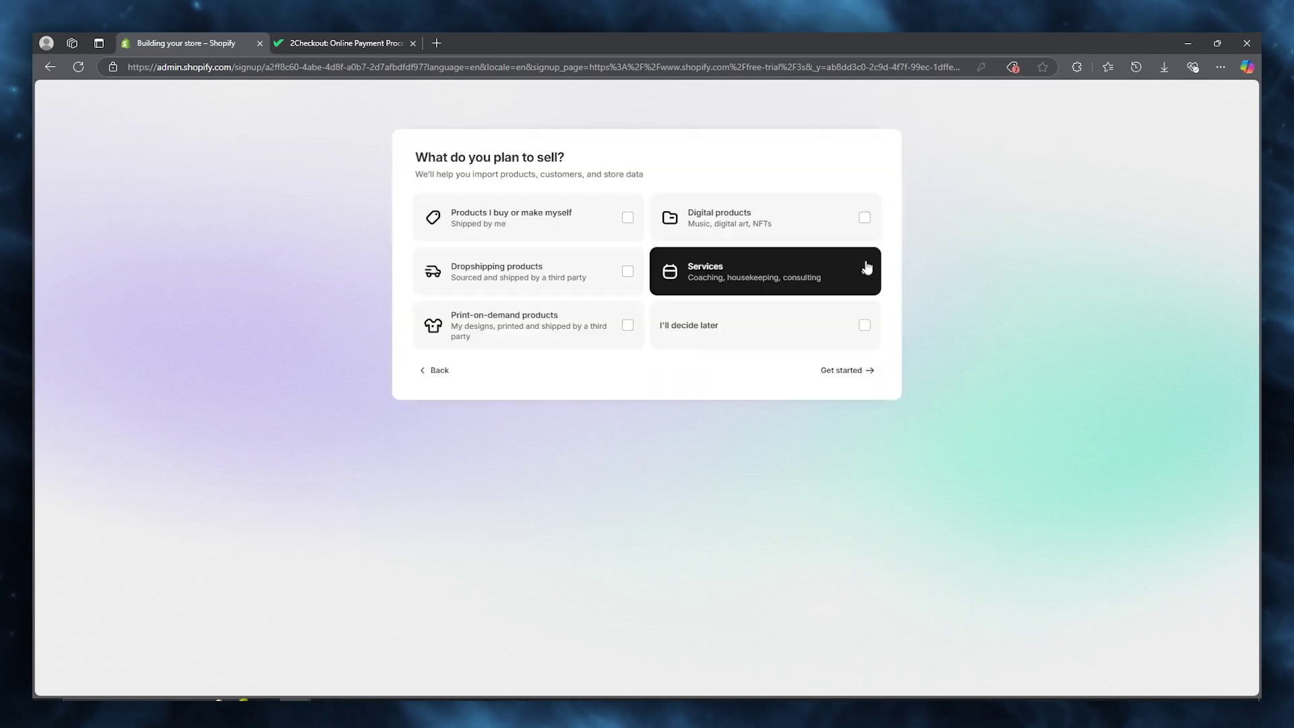
Select own-made products and dropshipping products, with Services removed, as what the store will sell.
left_click(593, 223)
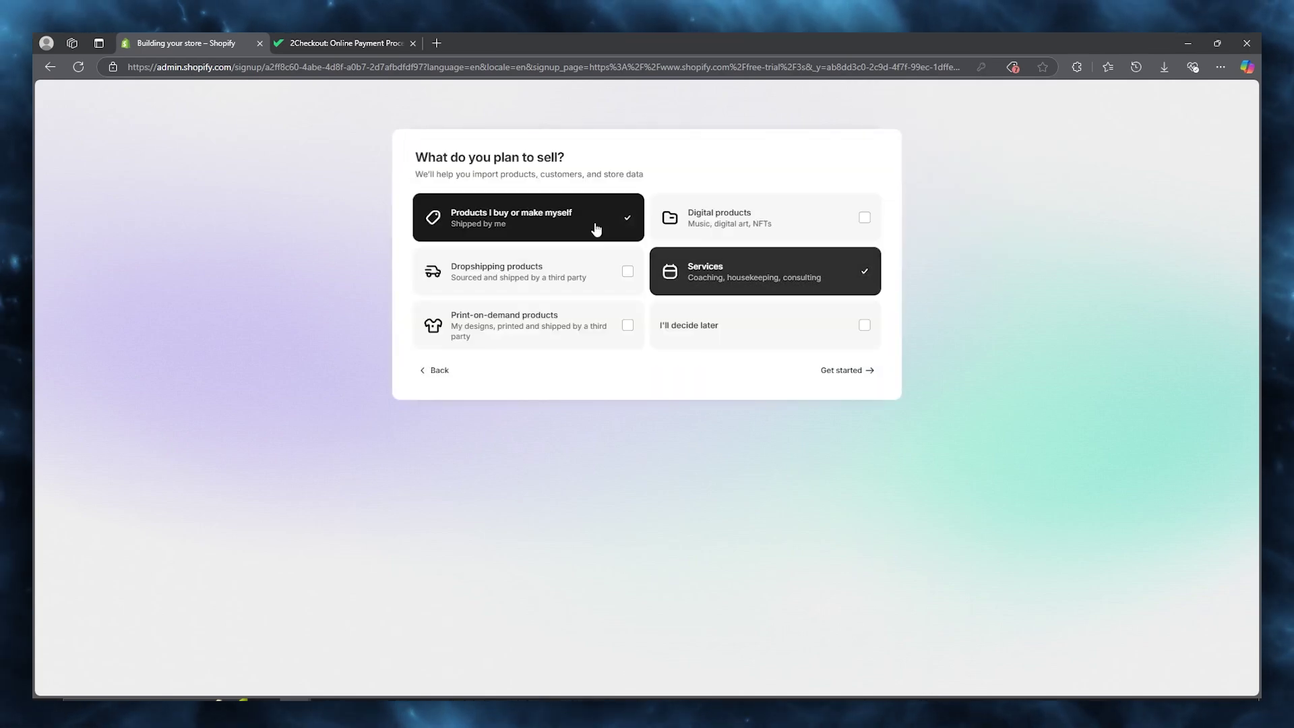
left_click(746, 274)
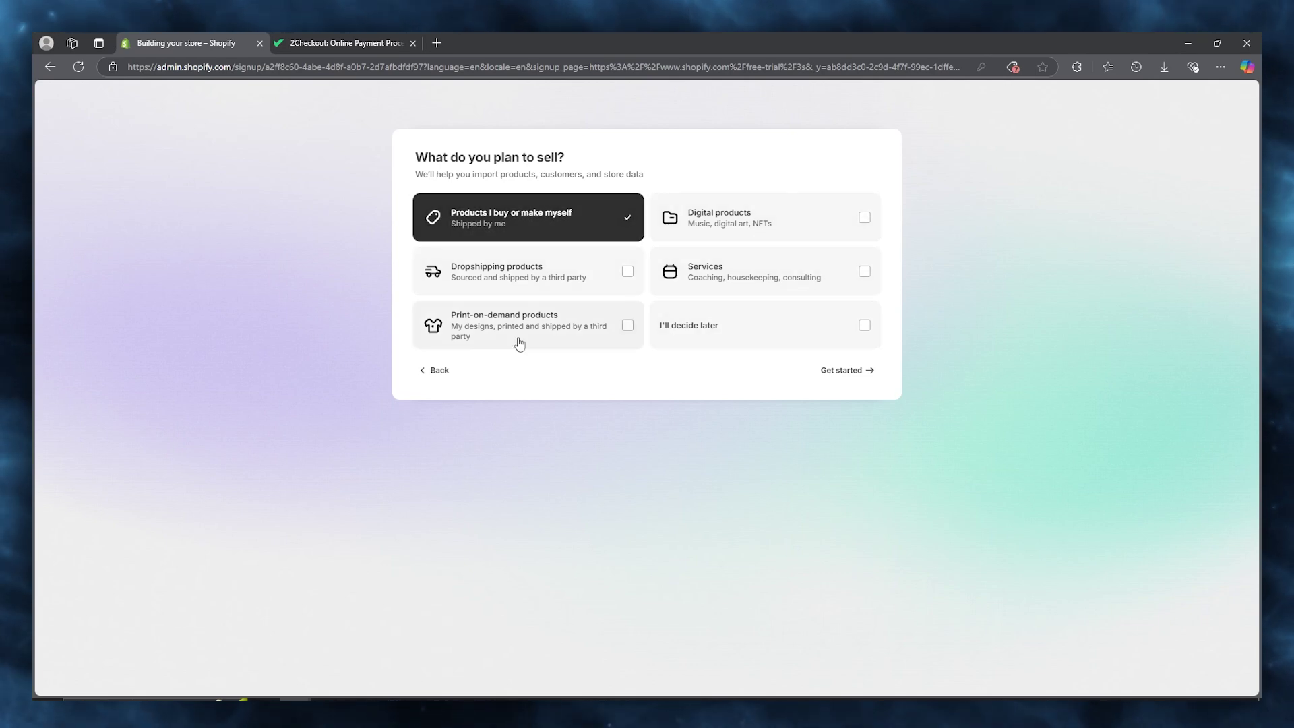
left_click(624, 273)
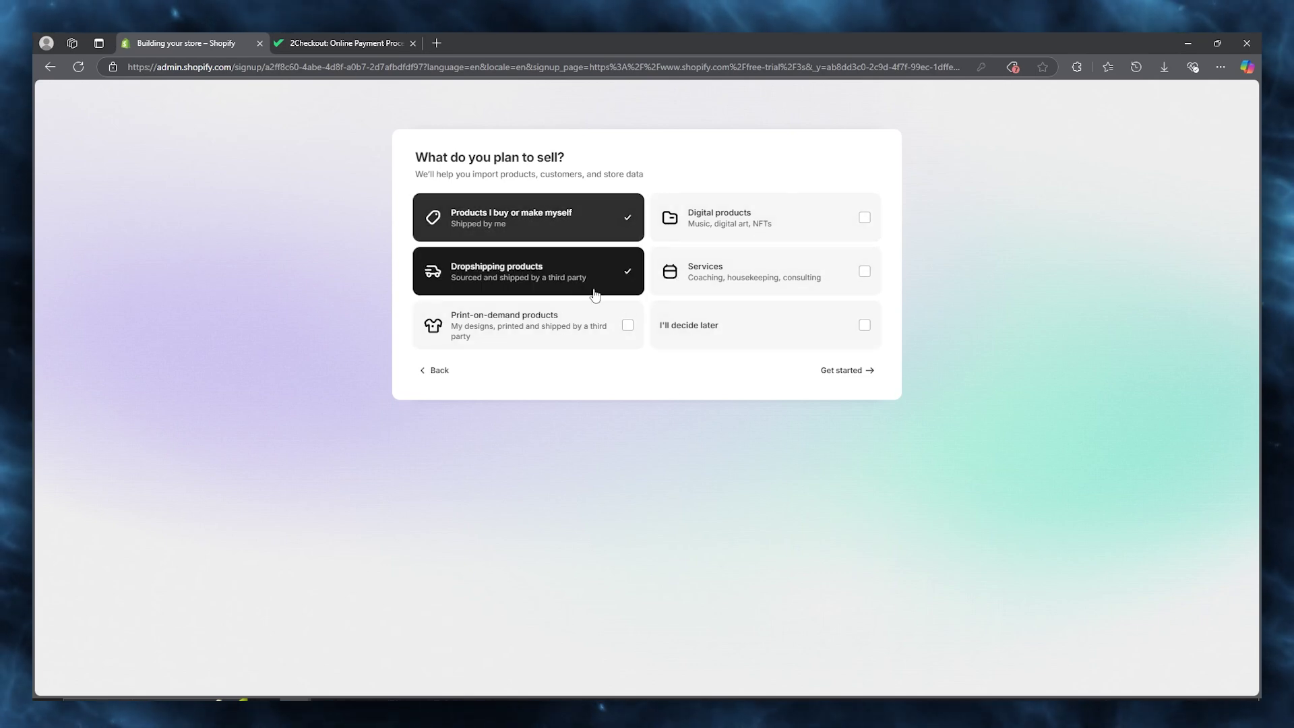
left_click(871, 374)
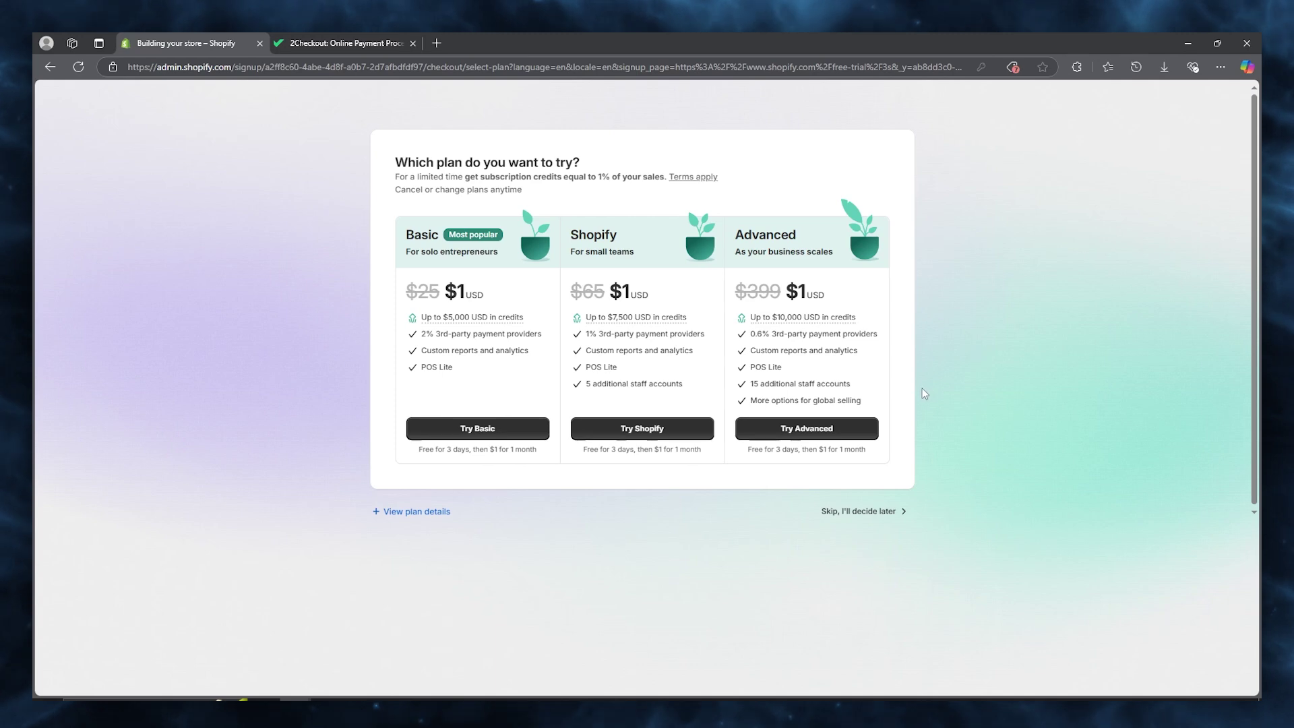
Skip plan selection to reach the Shopify admin home and switch to the 2Checkout site.
left_click(886, 515)
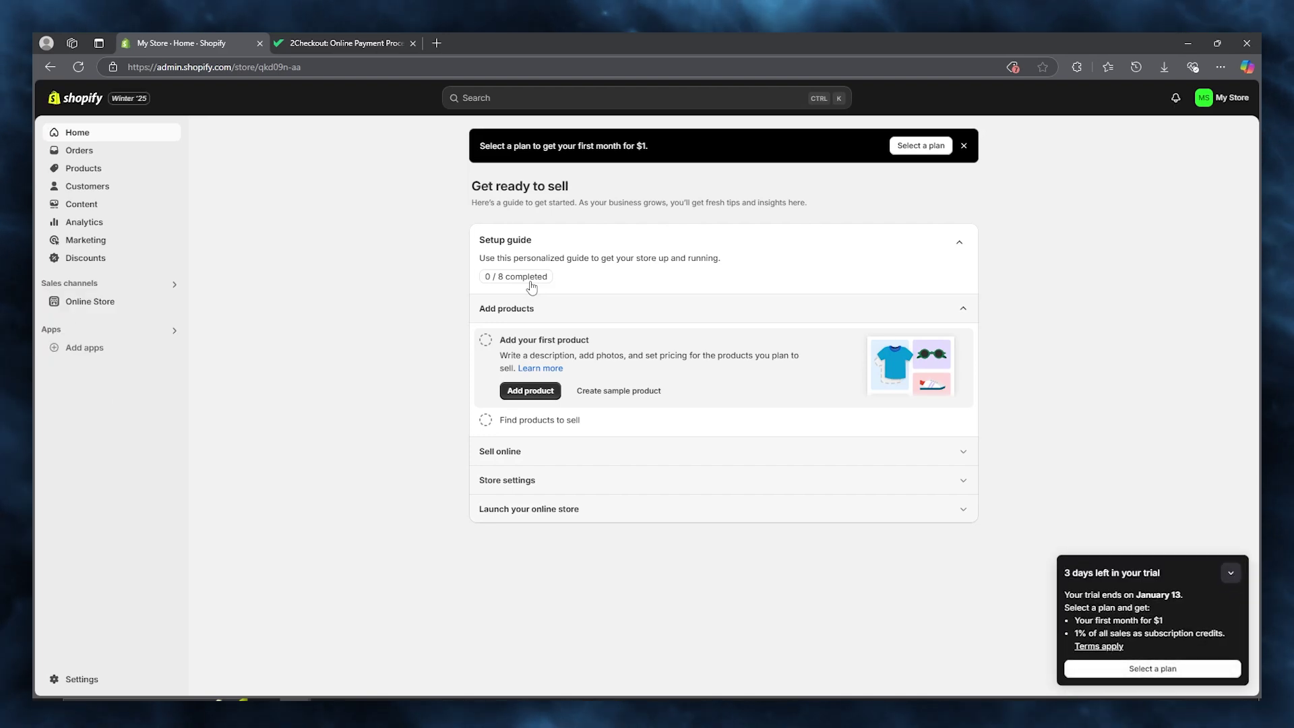
left_click(405, 35)
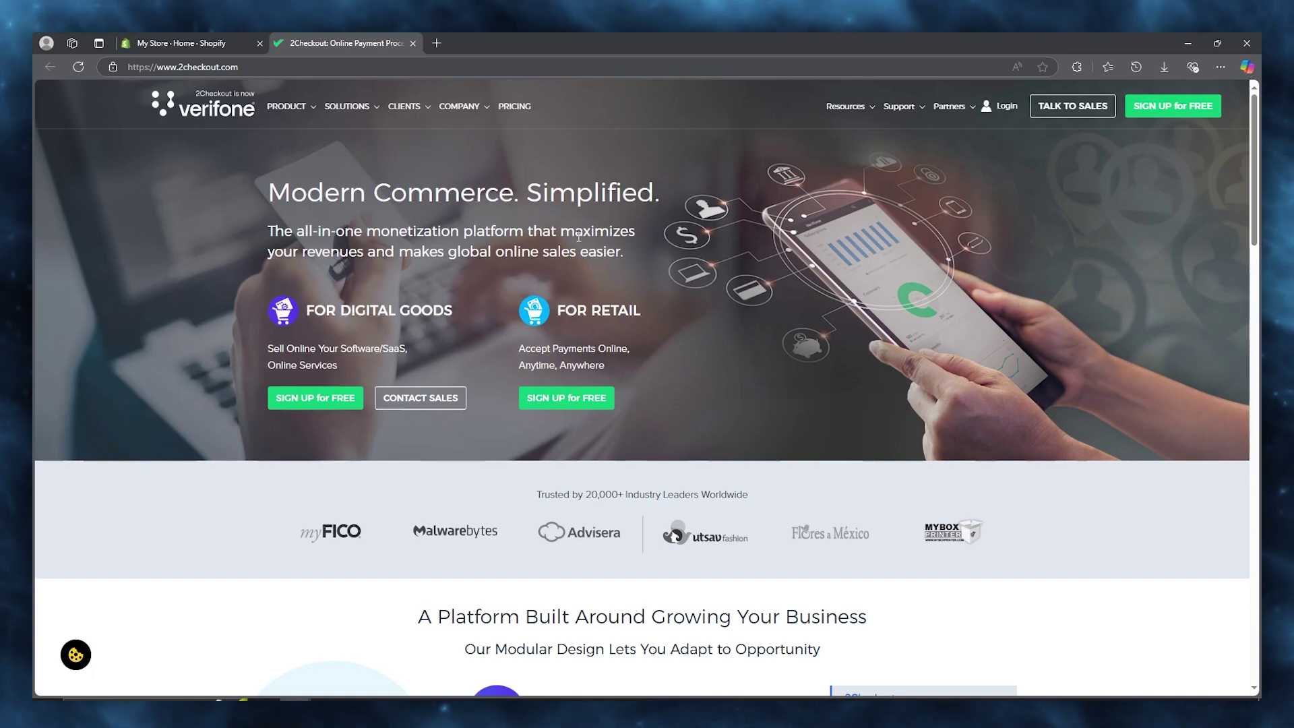
Go to the 2Checkout pricing page and scroll to the 2Sell free sign-up form.
left_click(1173, 106)
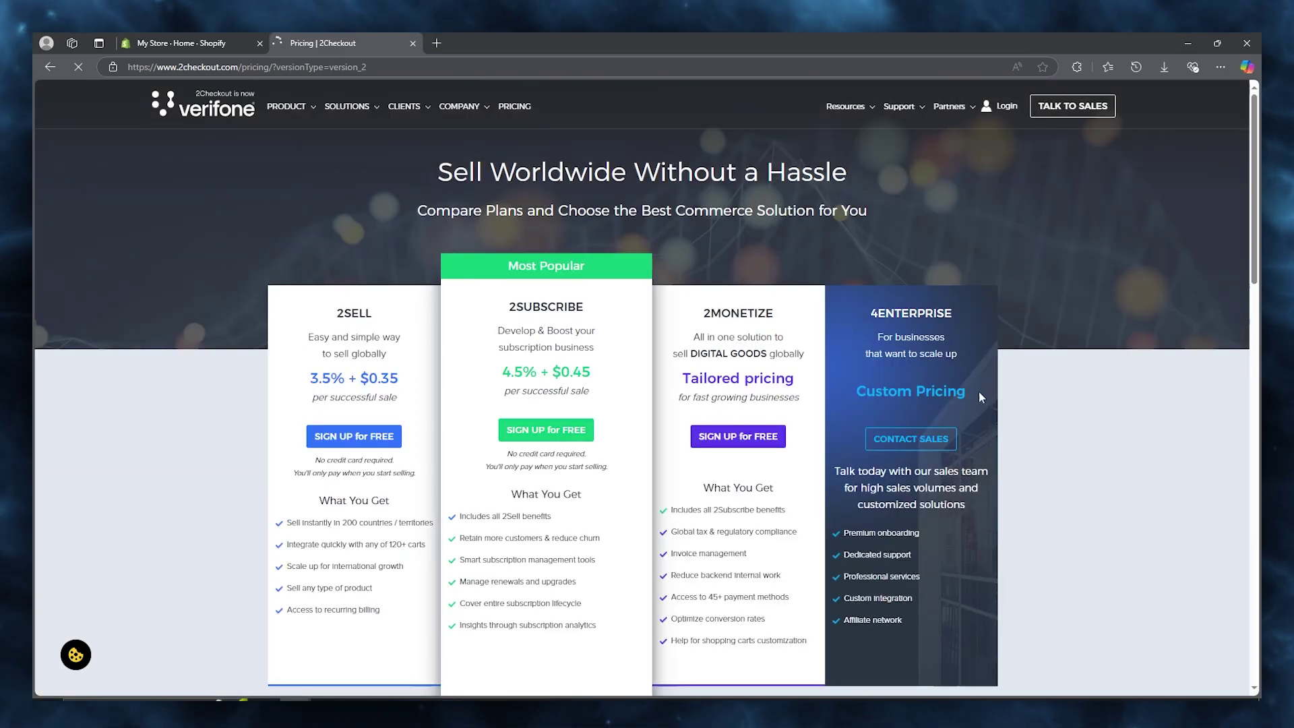
scroll(252, 387, "down", 2)
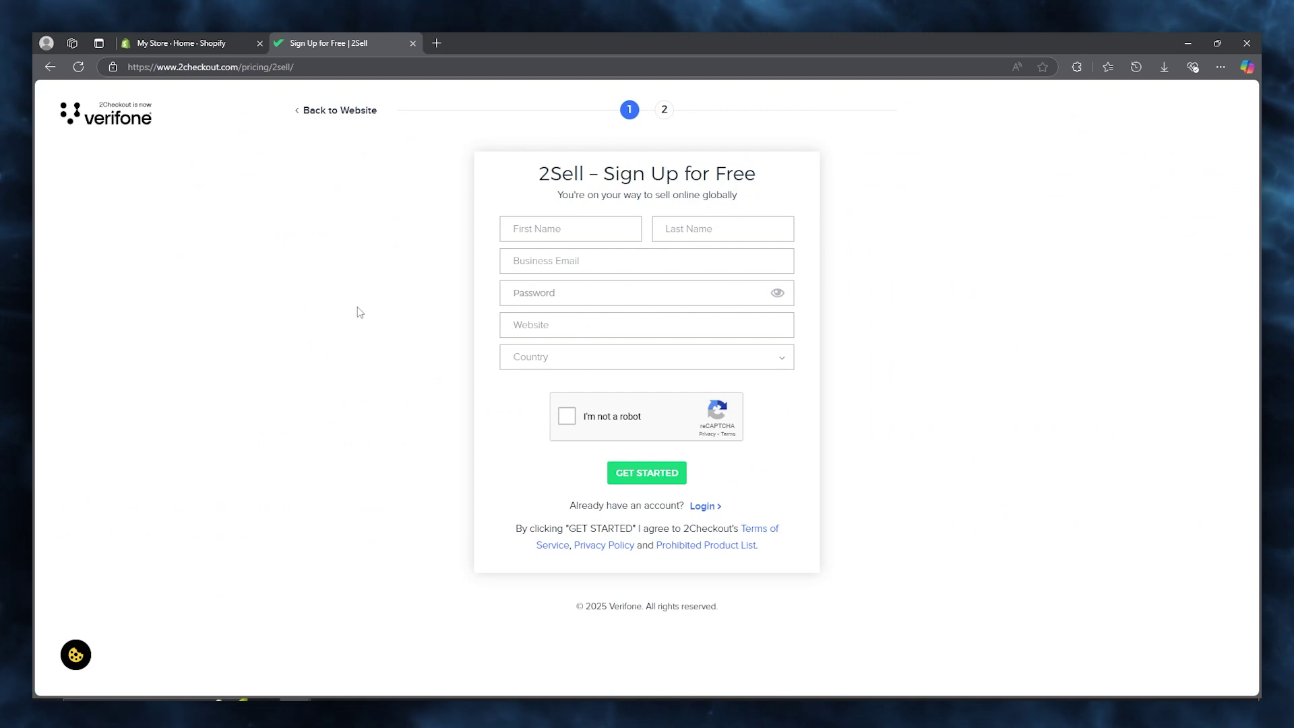
Fill the 2Sell form with the saved name and country, the business e-mail and a password.
left_click(598, 226)
left_click(604, 301)
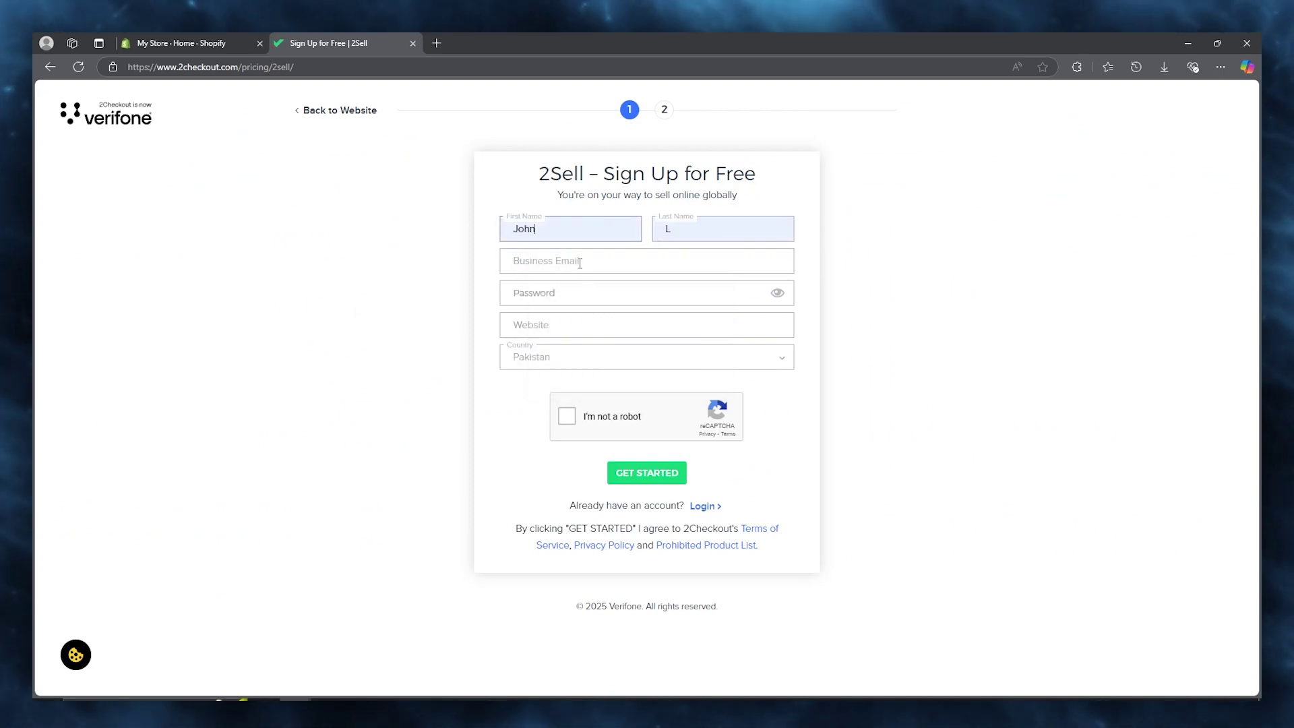
left_click(580, 263)
right_click(576, 265)
left_click(608, 407)
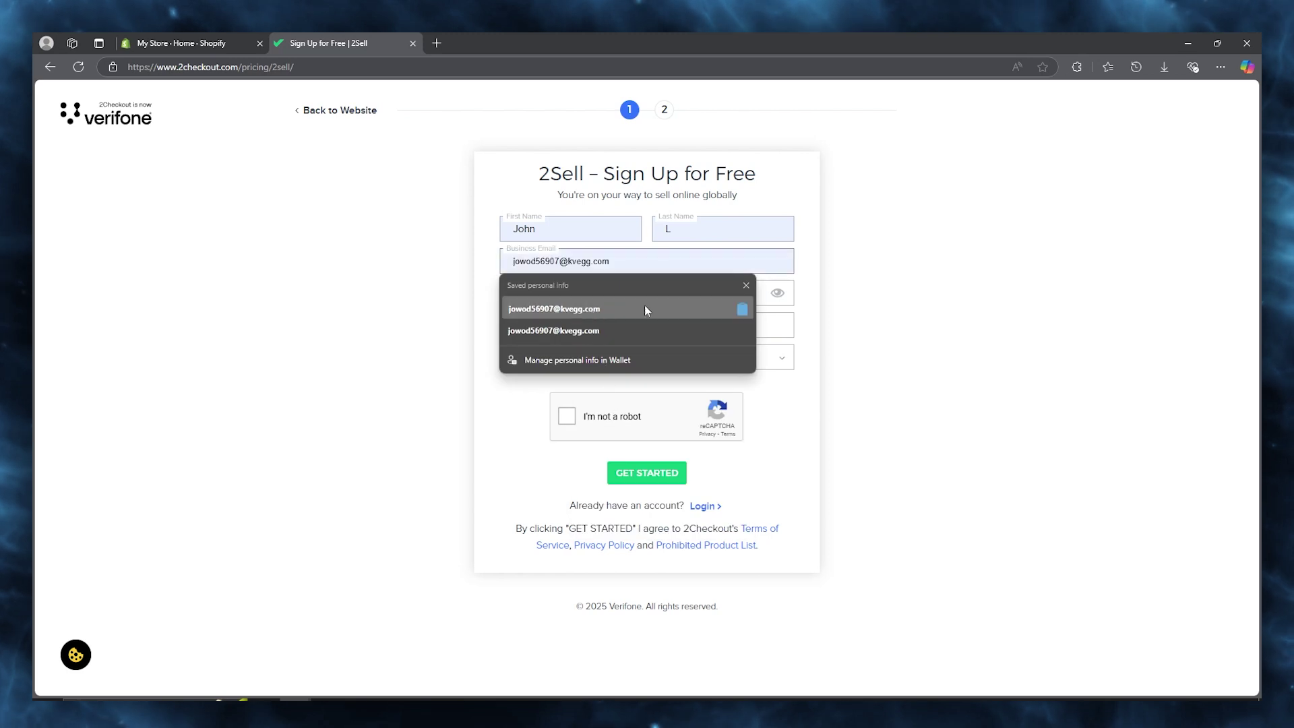
left_click(693, 295)
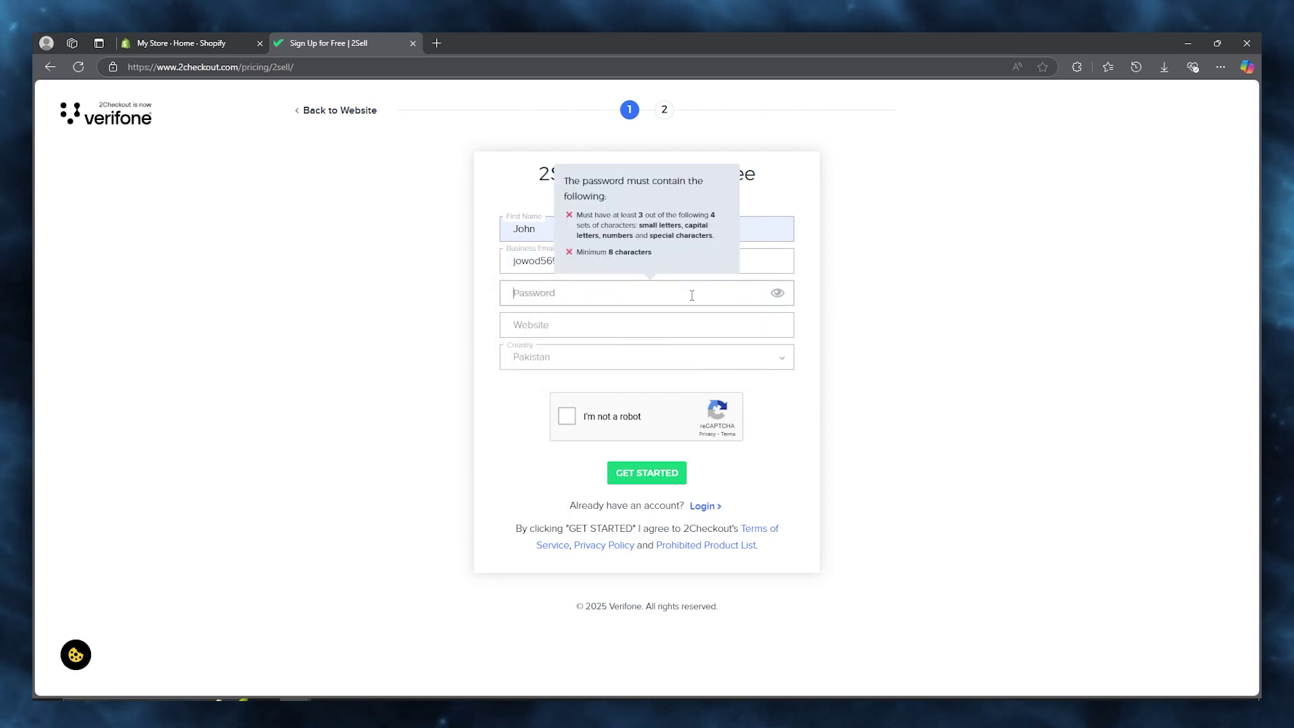
key("ctrl+v")
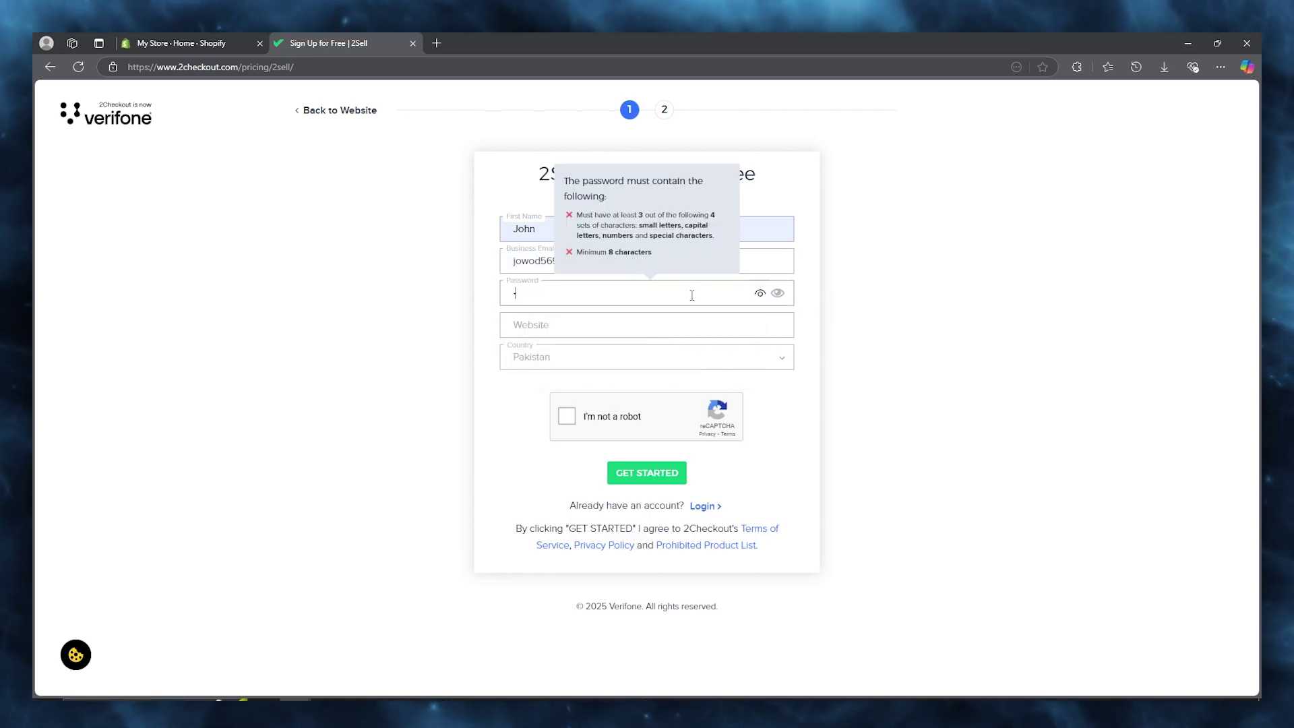
type("••••")
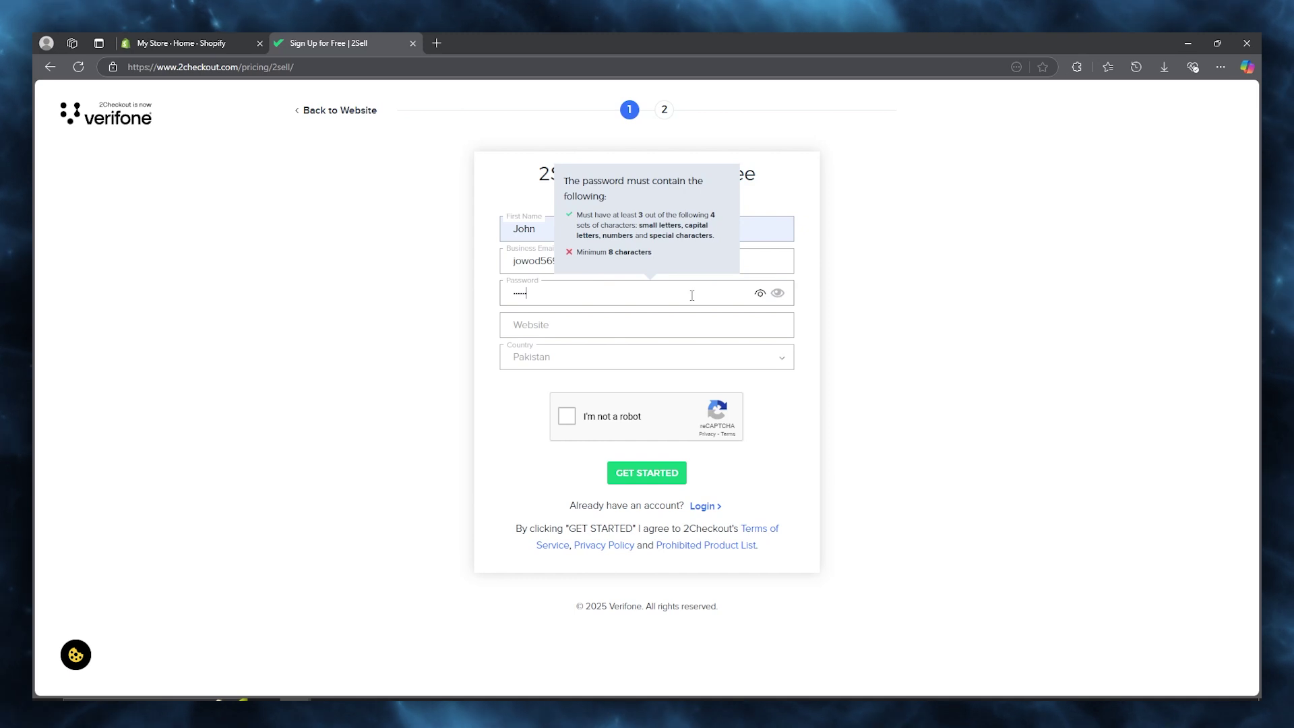
type("••••")
left_click(641, 332)
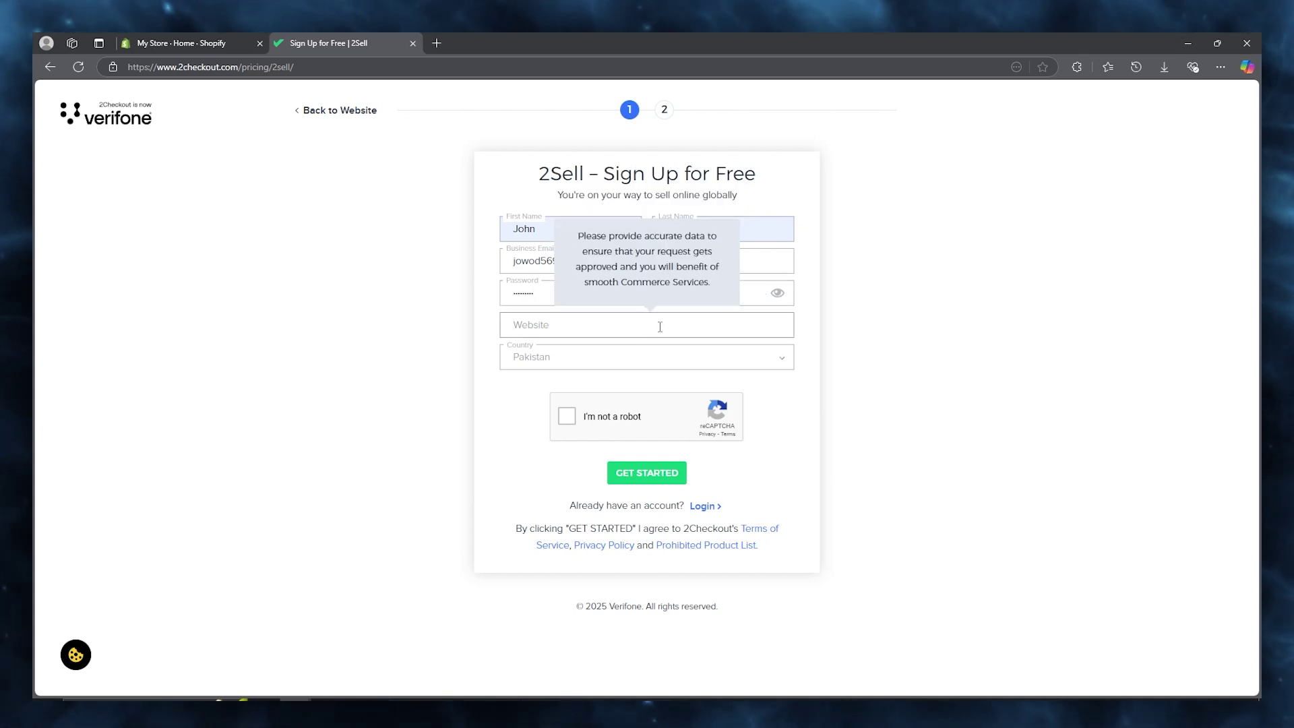
Open the Shopify store's live storefront in a new tab from Online Store.
left_click(174, 40)
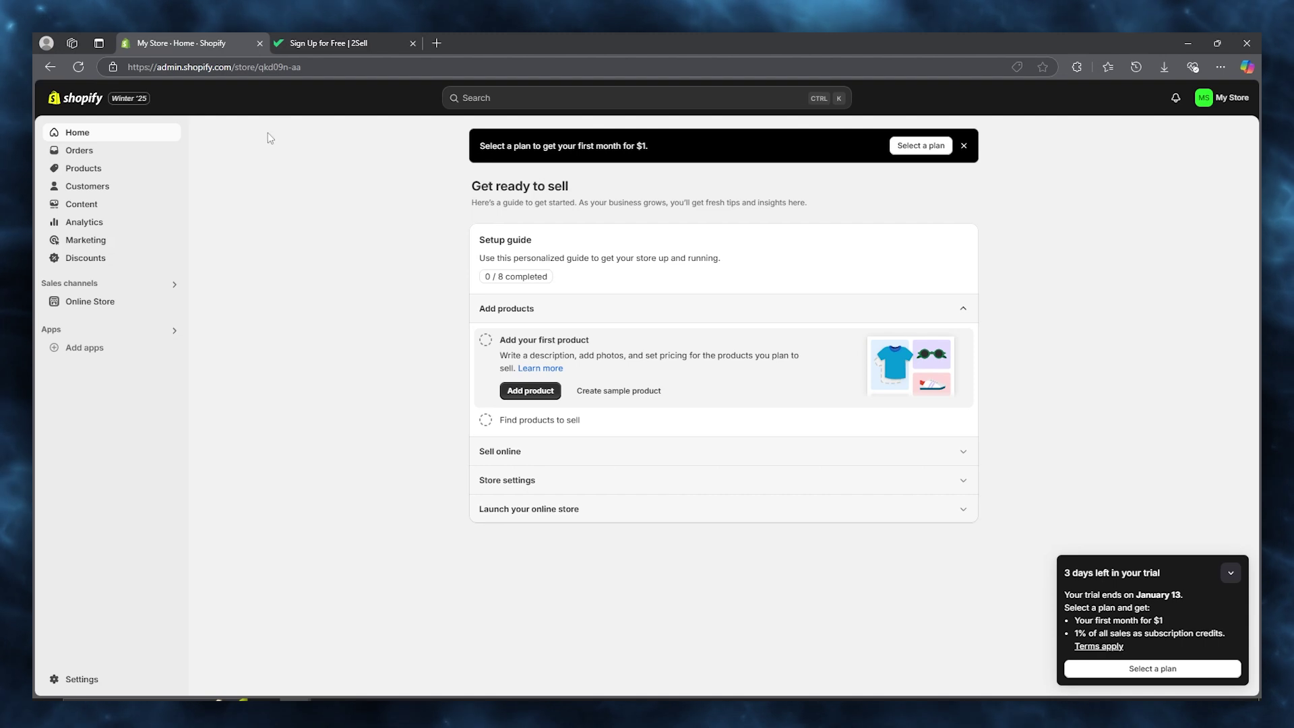
left_click(132, 302)
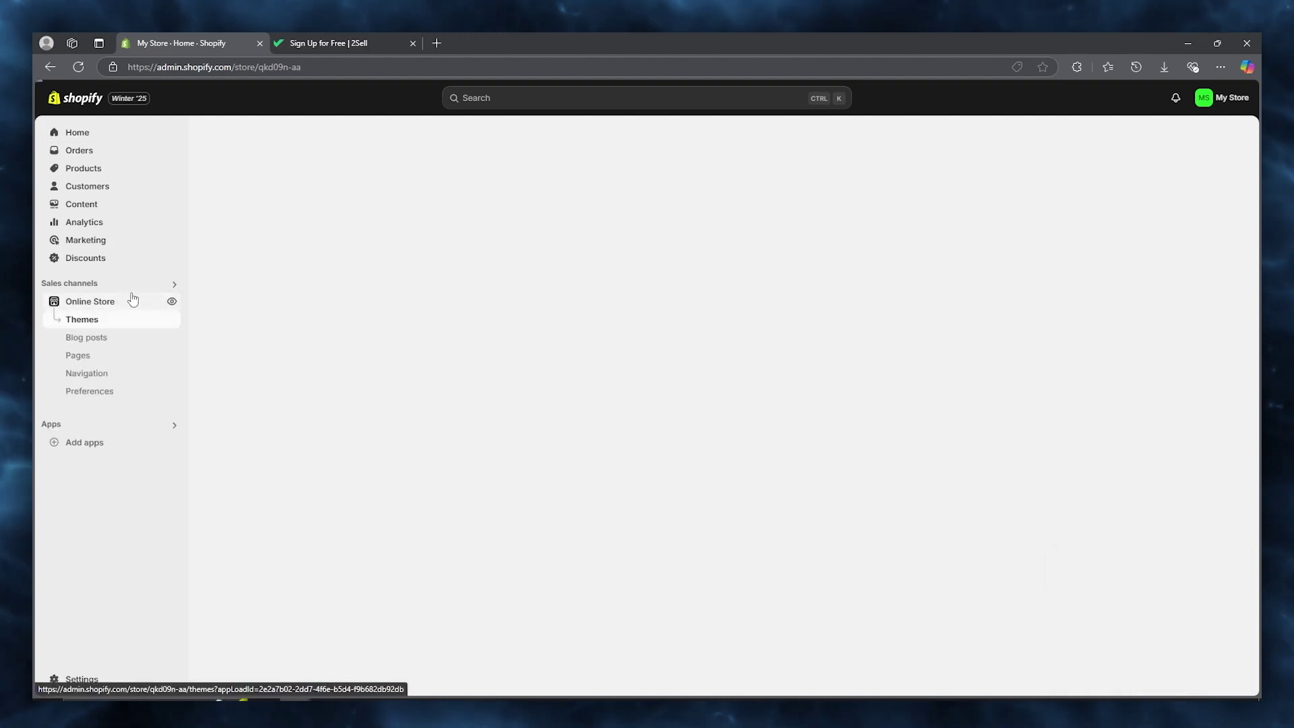
left_click(174, 301)
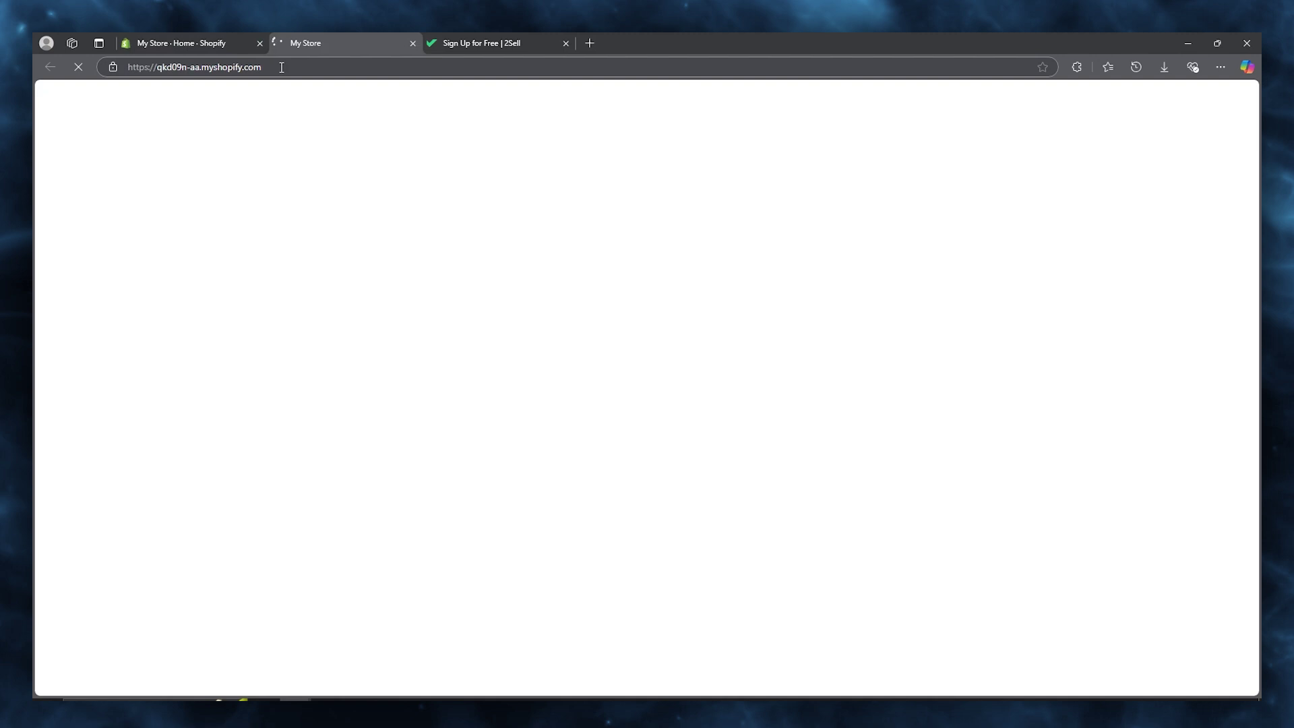
Copy the storefront's myshopify address into the 2Sell Website field.
left_click(248, 67)
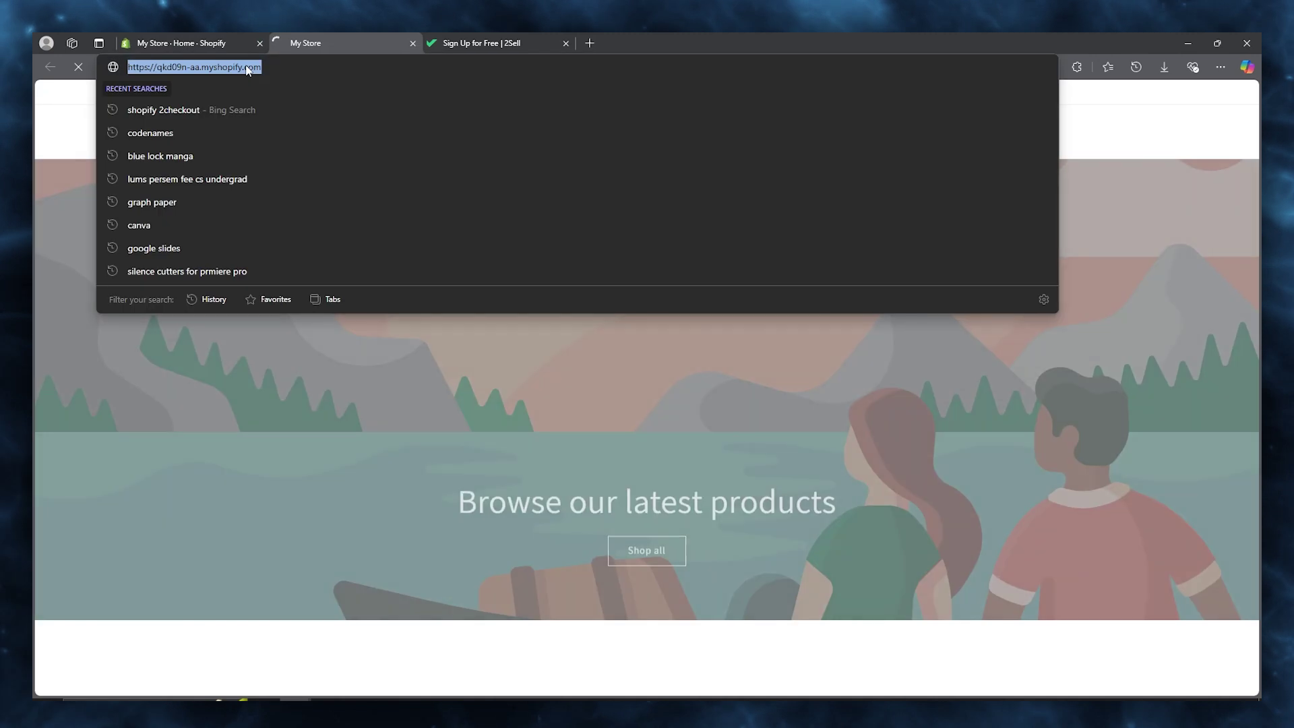
right_click(247, 67)
left_click(298, 188)
key("ctrl+Tab")
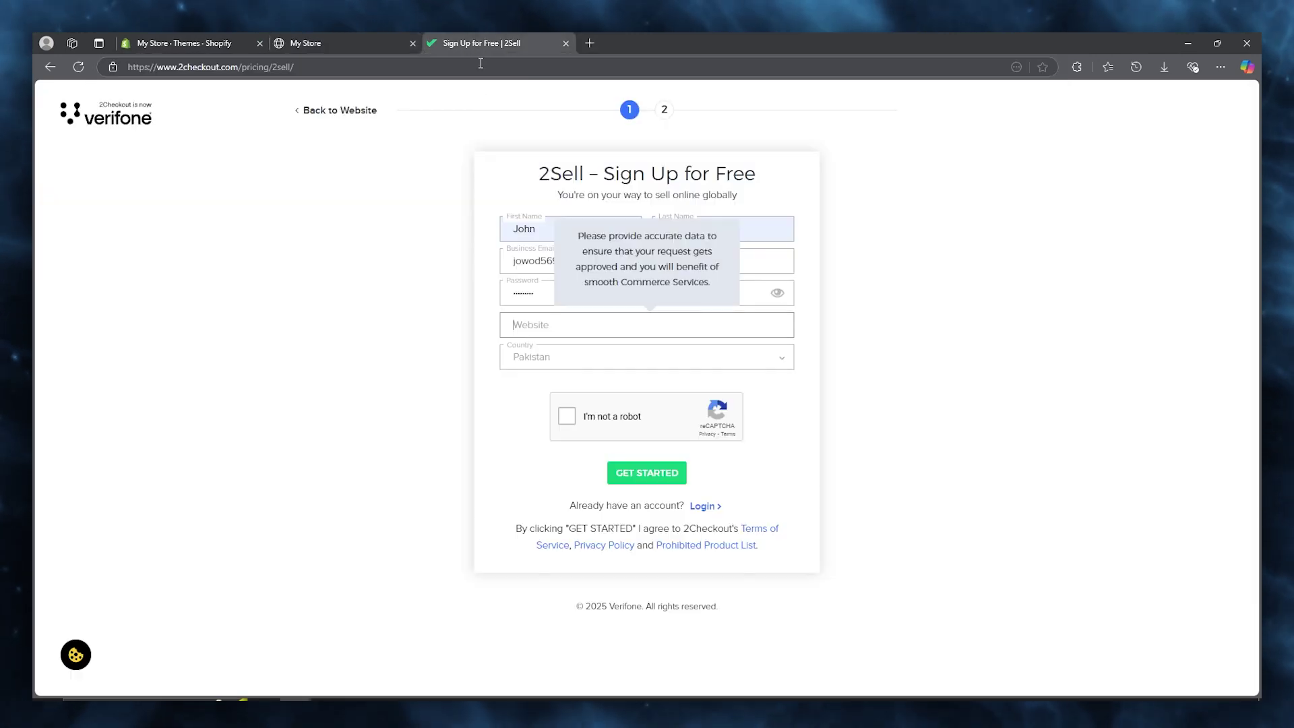
right_click(569, 325)
left_click(633, 423)
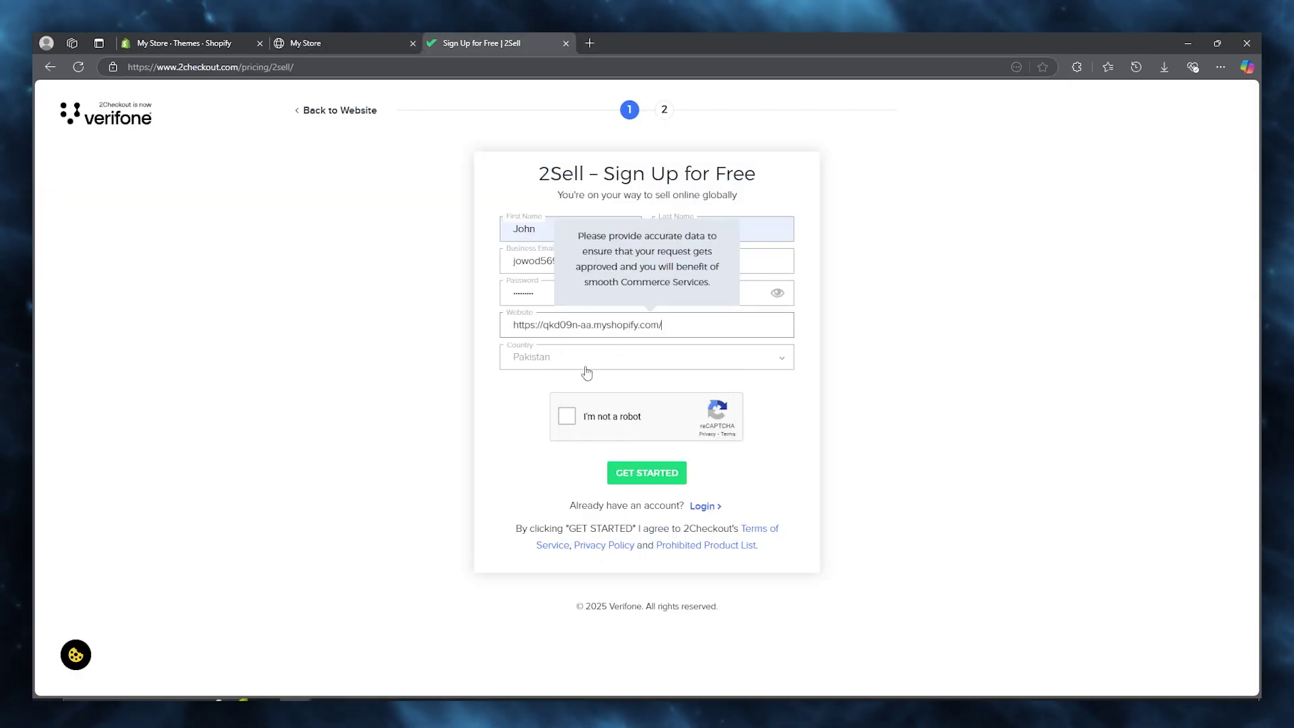
Keep Pakistan as the country, submit the first sign-up step, and close the storefront tab.
left_click(584, 366)
left_click(582, 365)
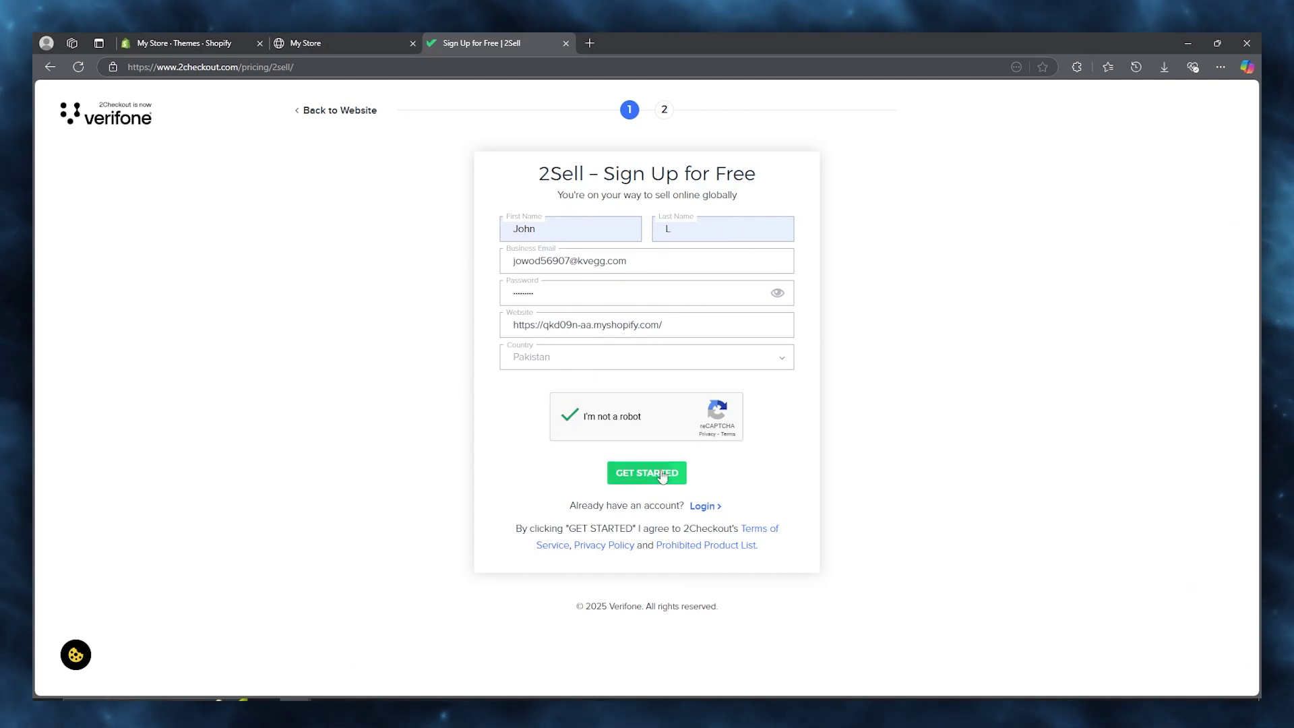
left_click(640, 472)
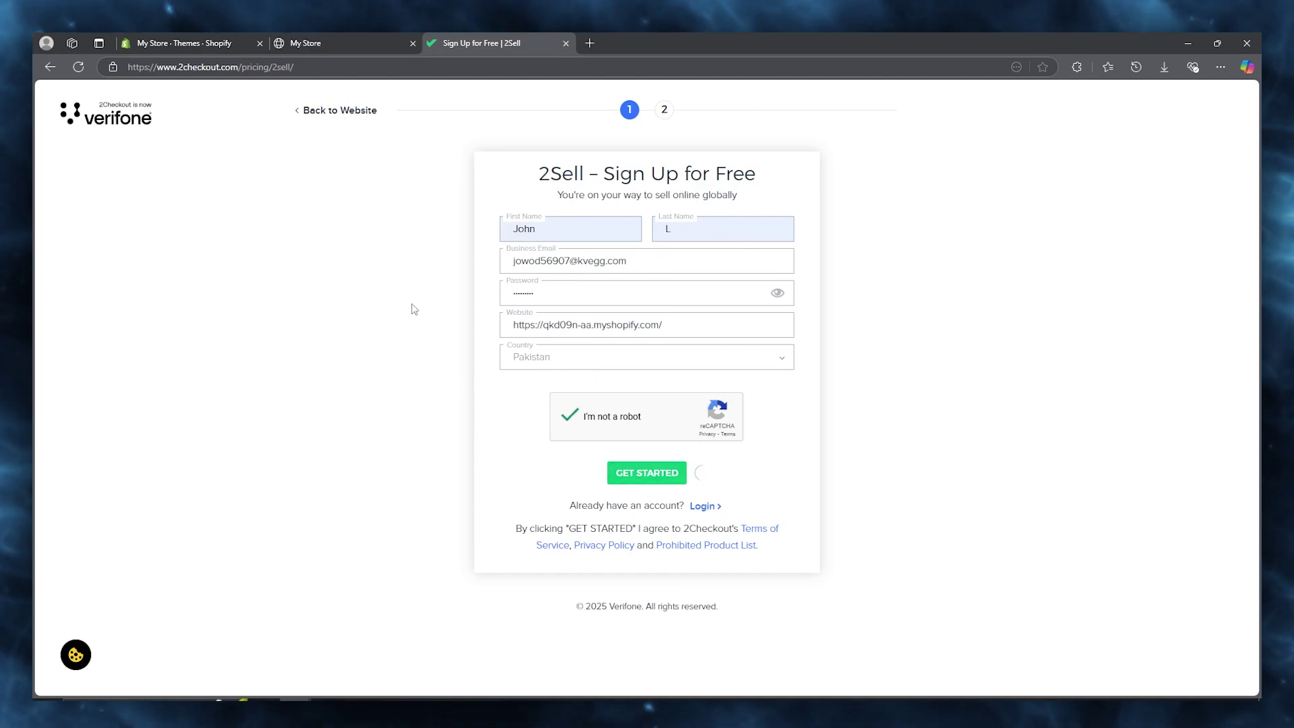
left_click(340, 42)
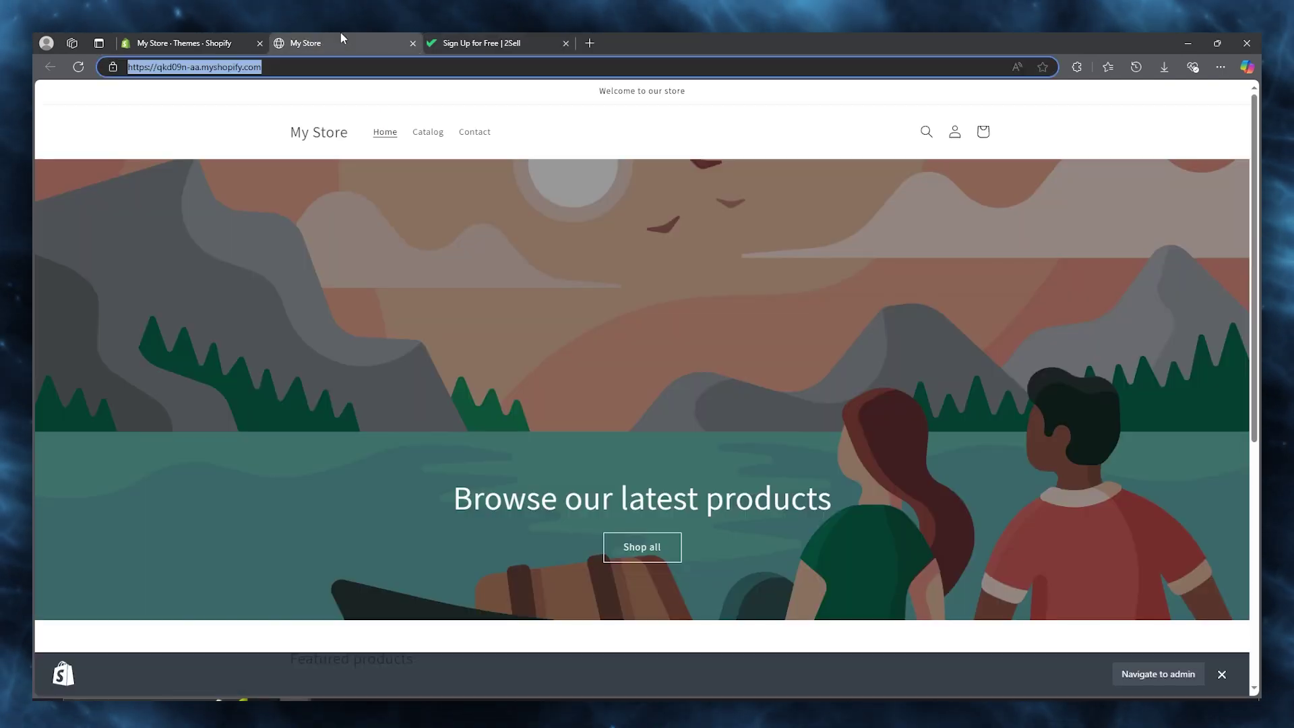
left_click(412, 43)
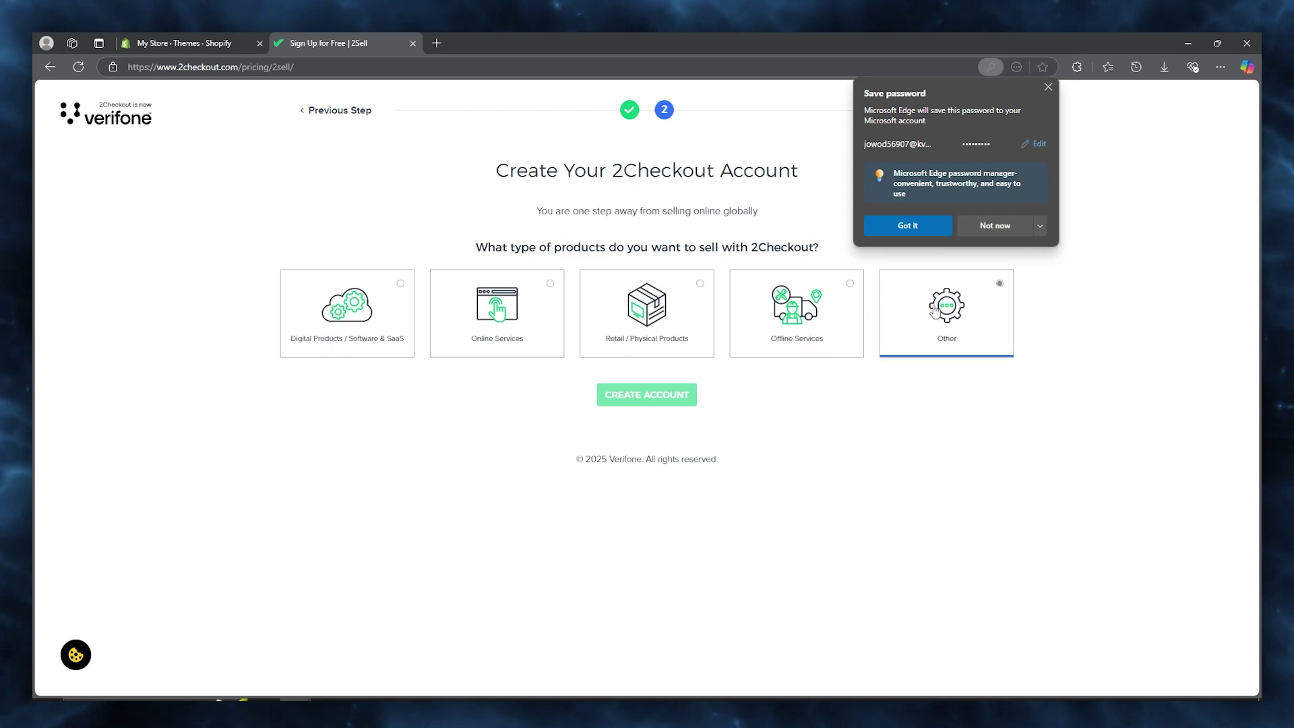
Pick Other as the product type and create the 2Checkout account, declining browser password saving.
left_click(991, 297)
left_click(674, 390)
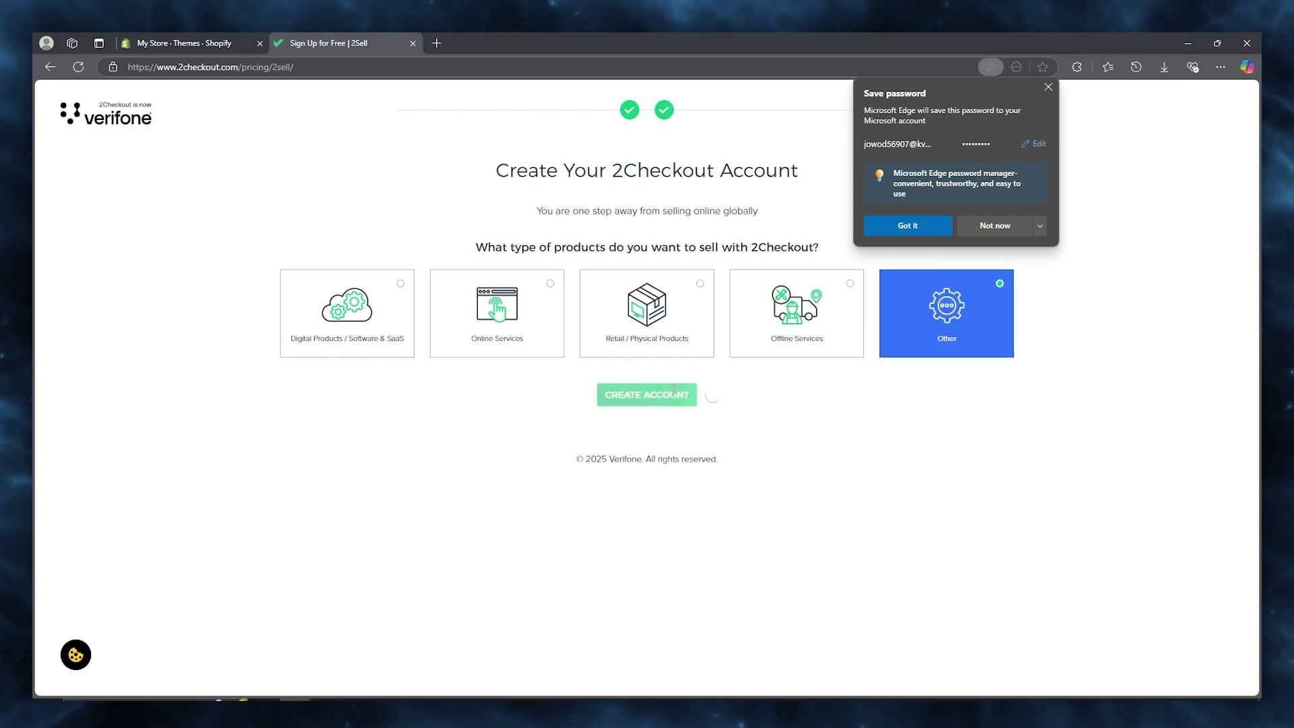
left_click(990, 226)
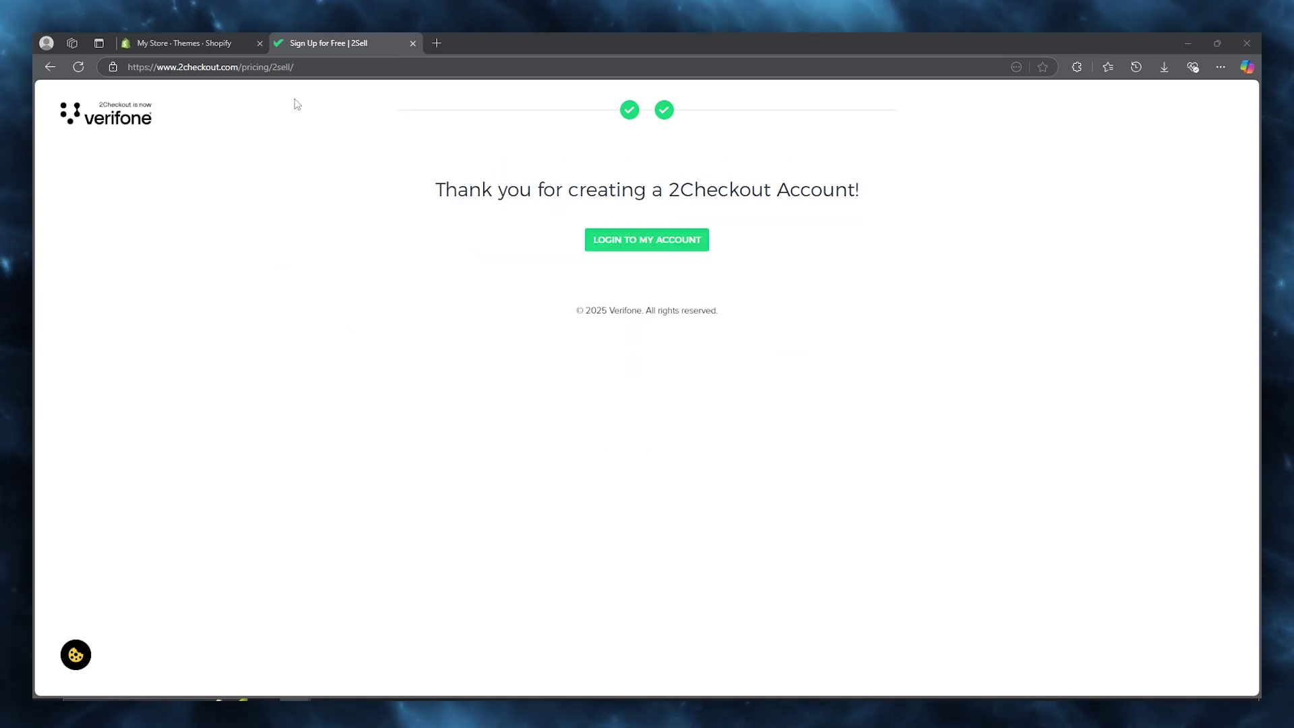
Log in to the new 2Checkout account using the account e-mail as username and its password.
left_click(659, 244)
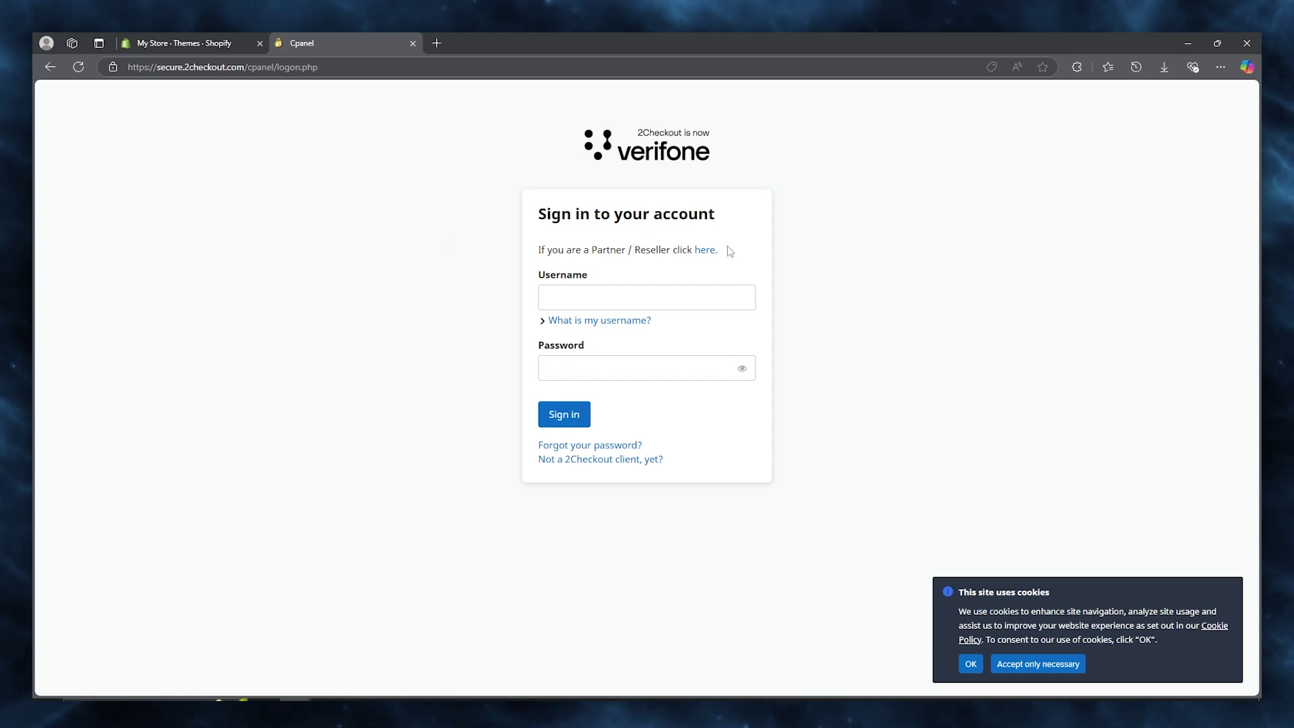
left_click(550, 322)
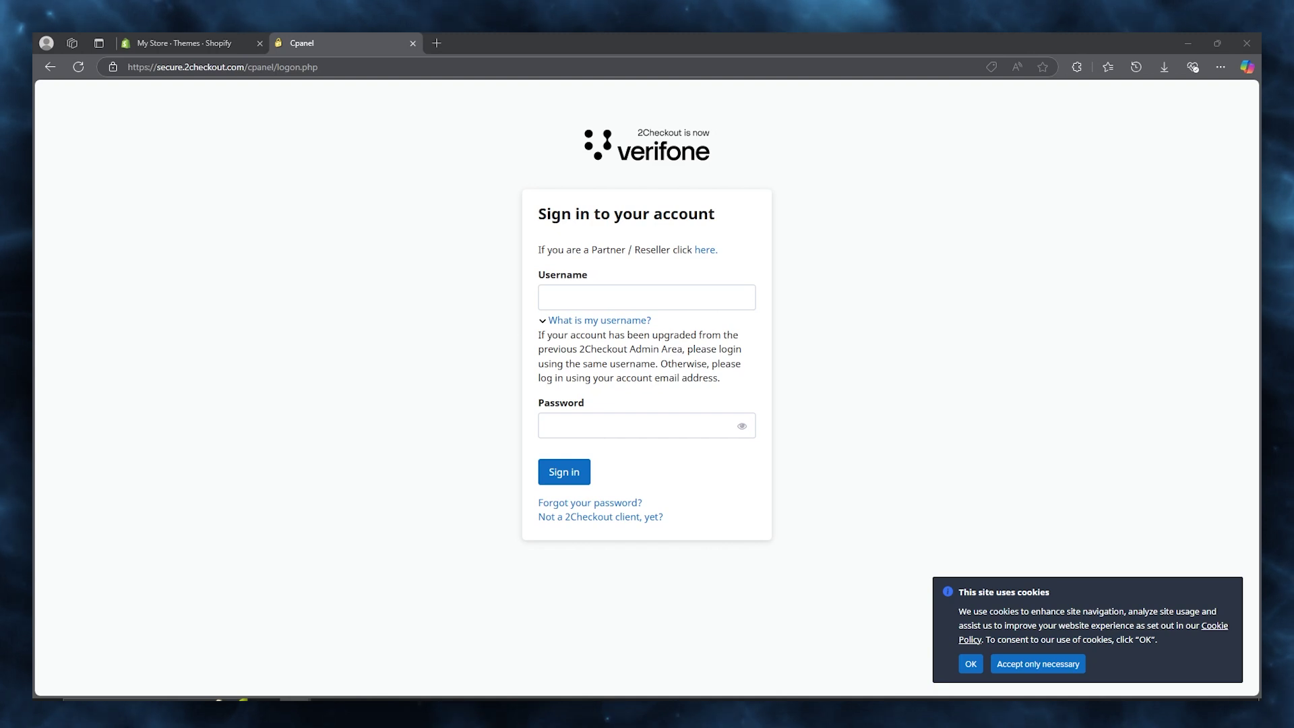
left_click(587, 297)
right_click(588, 296)
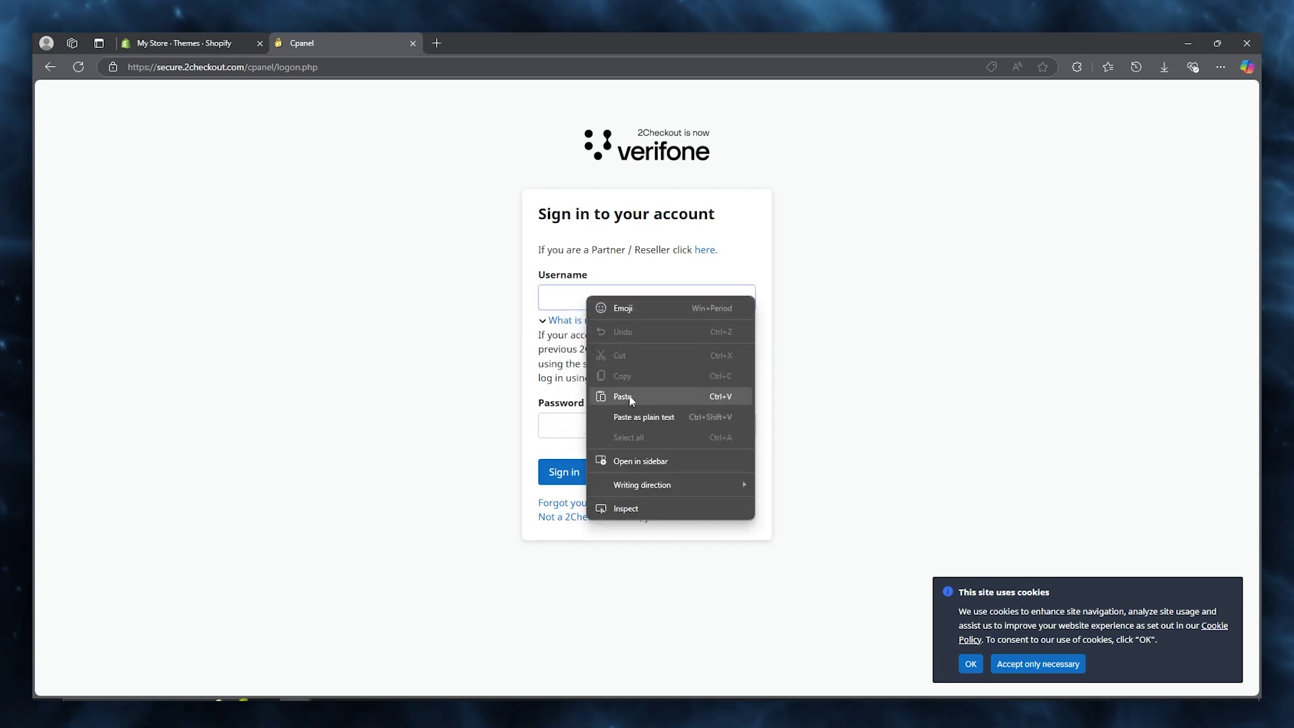
left_click(615, 396)
left_click(613, 429)
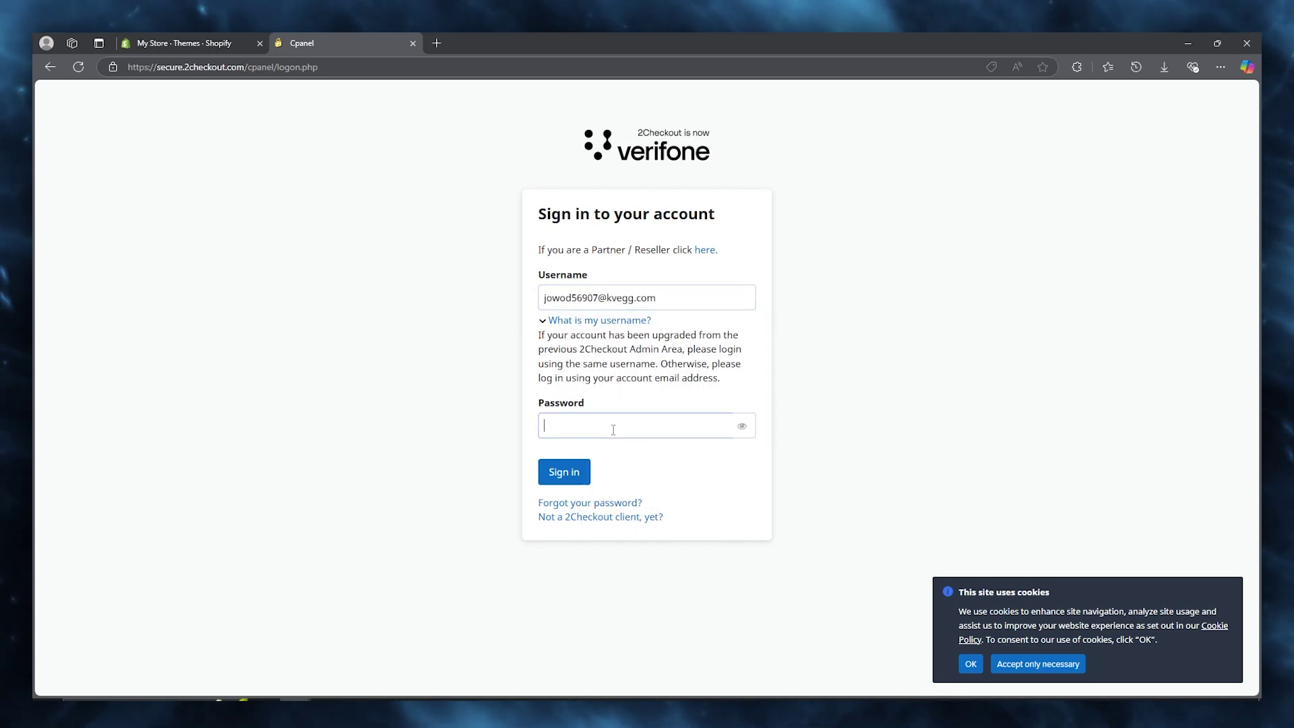
type("•••••••")
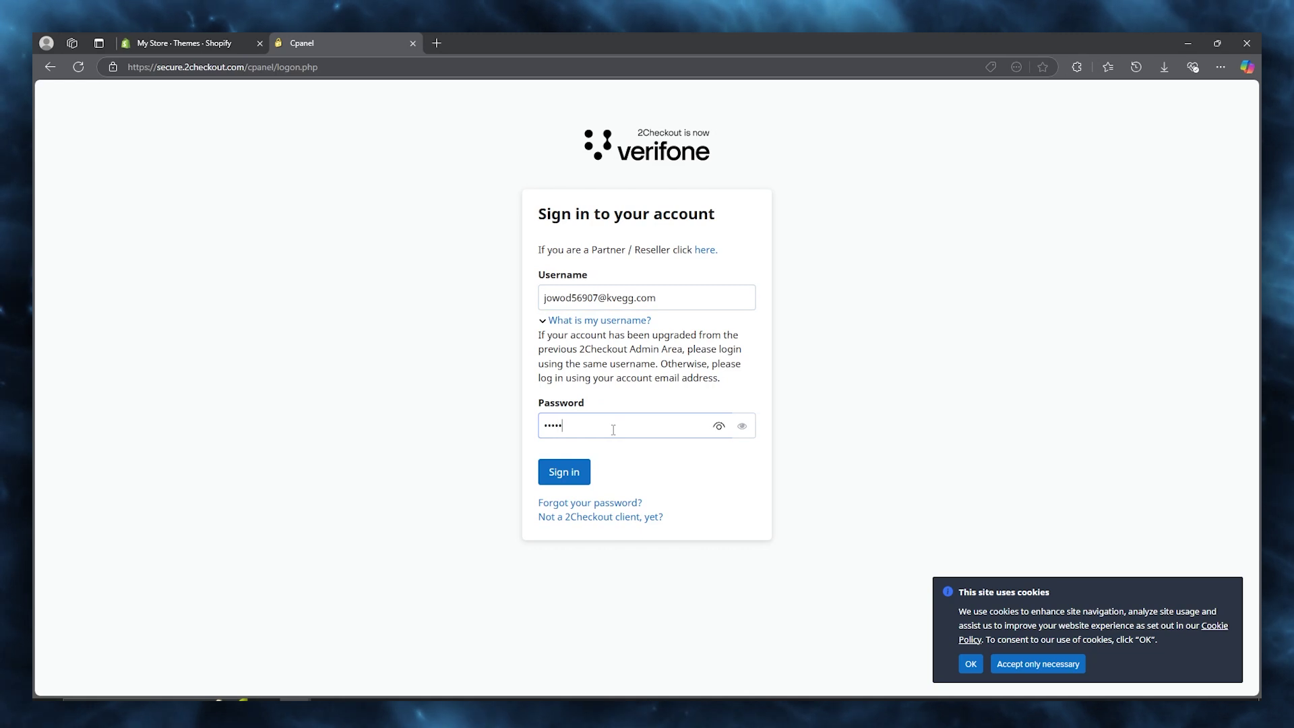
type("••")
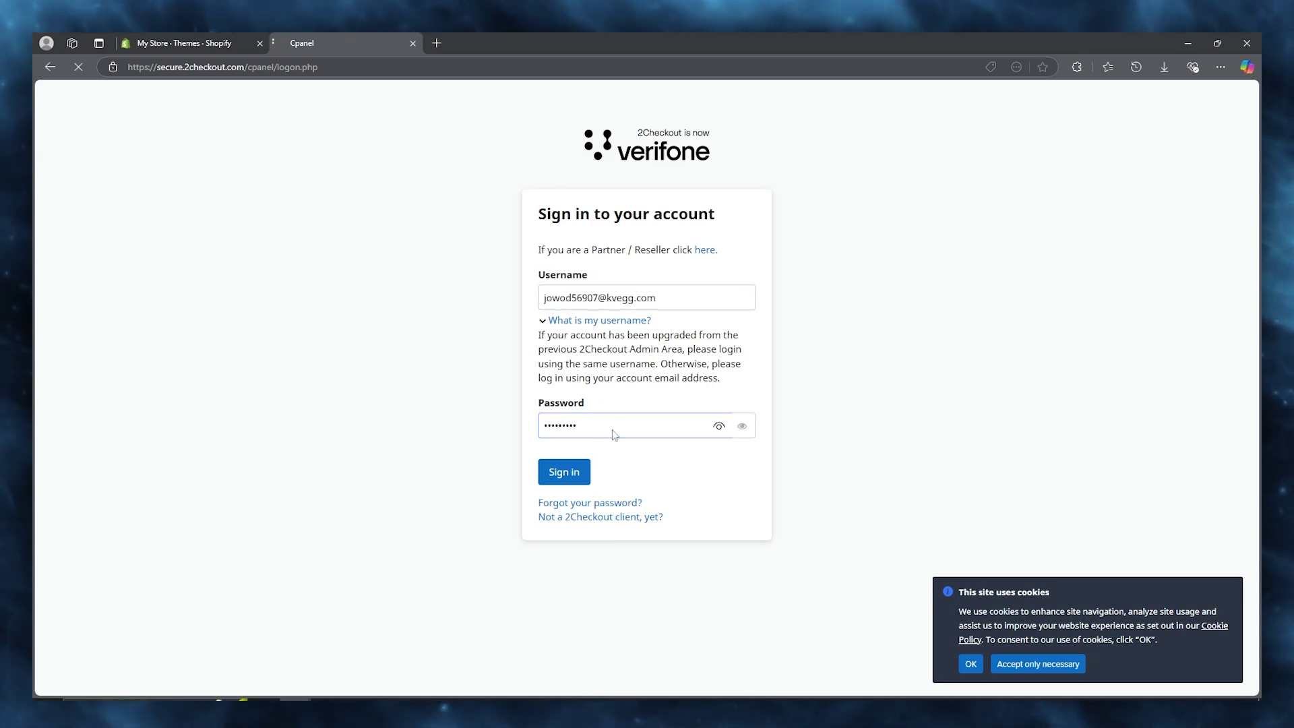
key("Return")
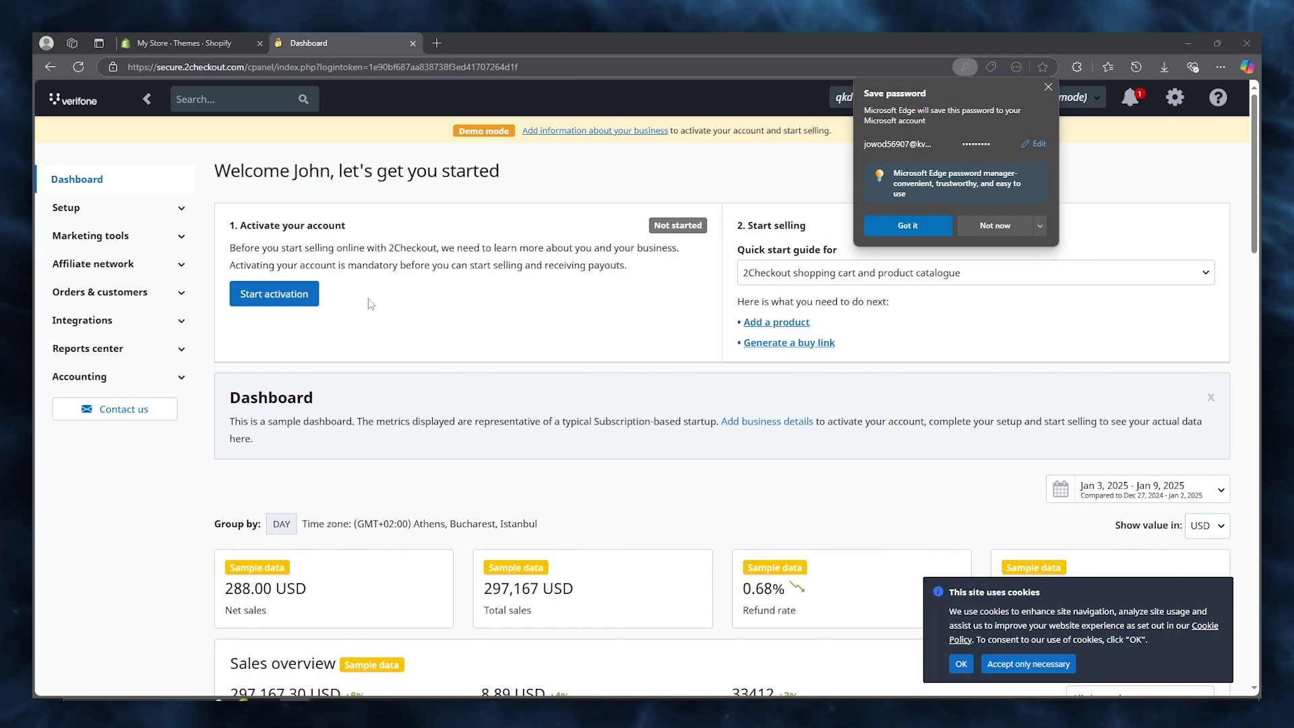
Return to the Shopify admin and open Settings > Payments.
left_click(230, 42)
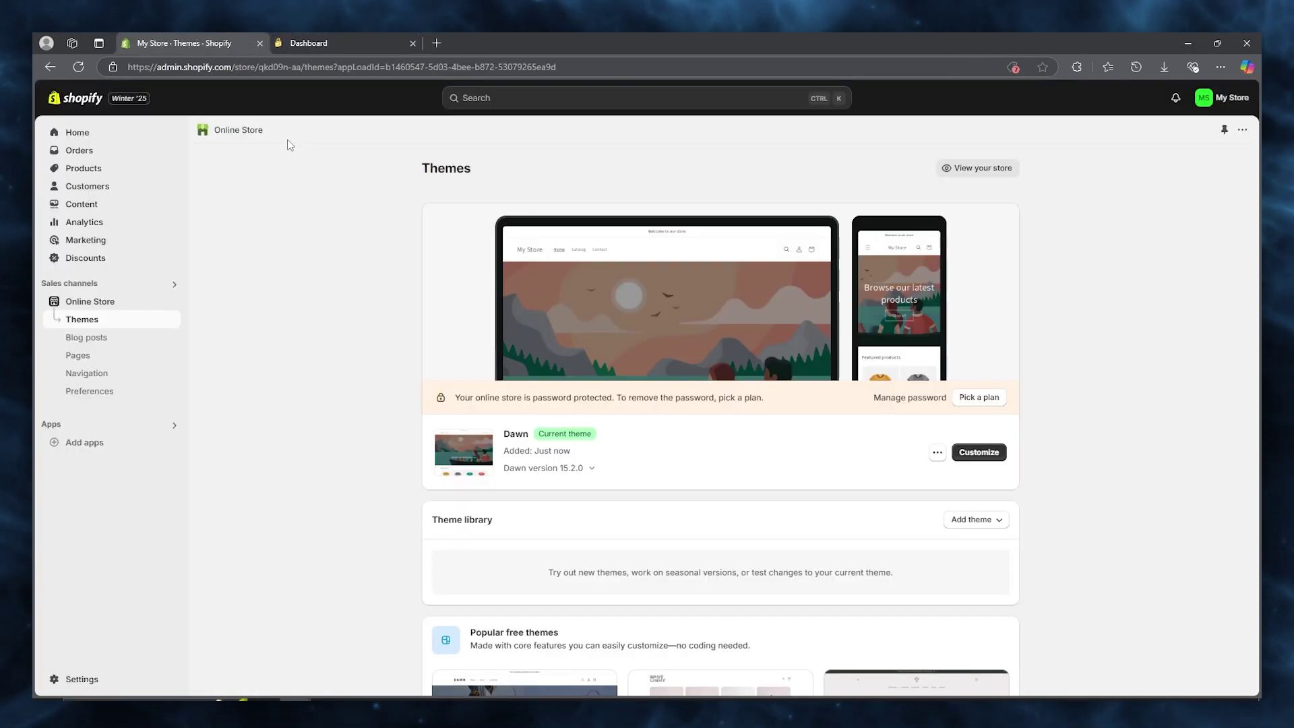
left_click(92, 680)
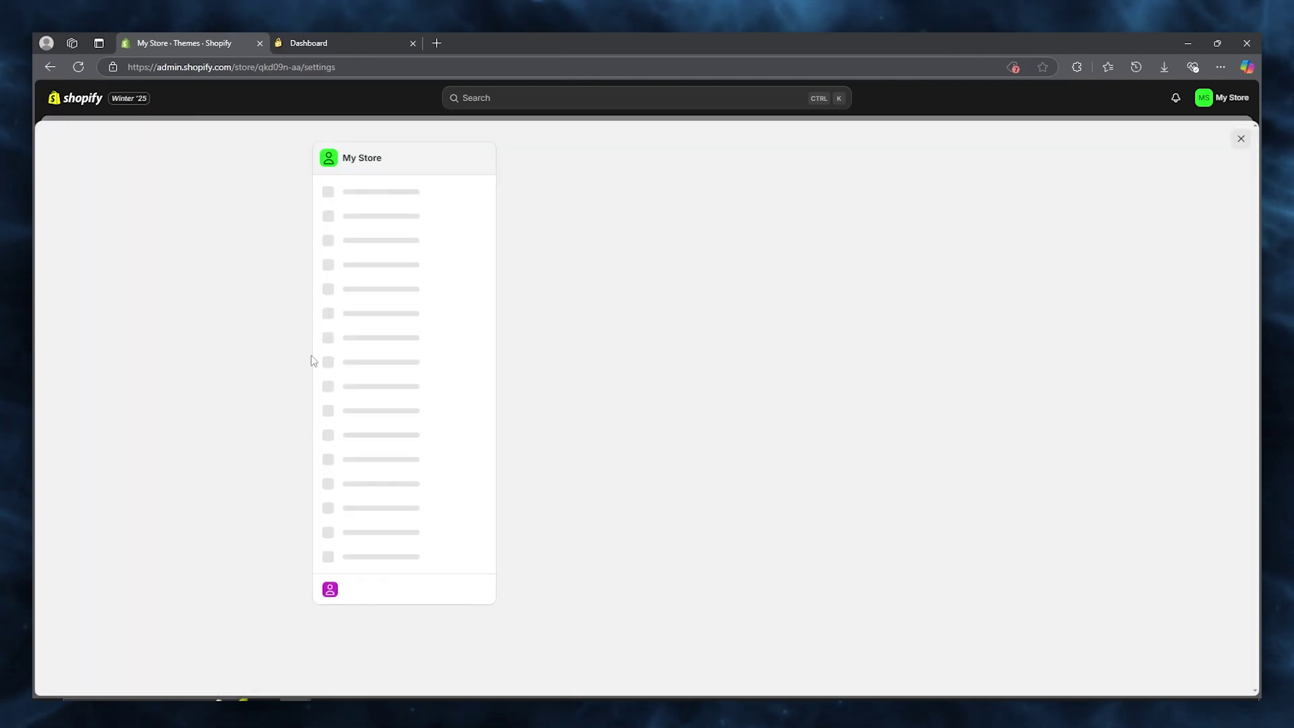
left_click(370, 291)
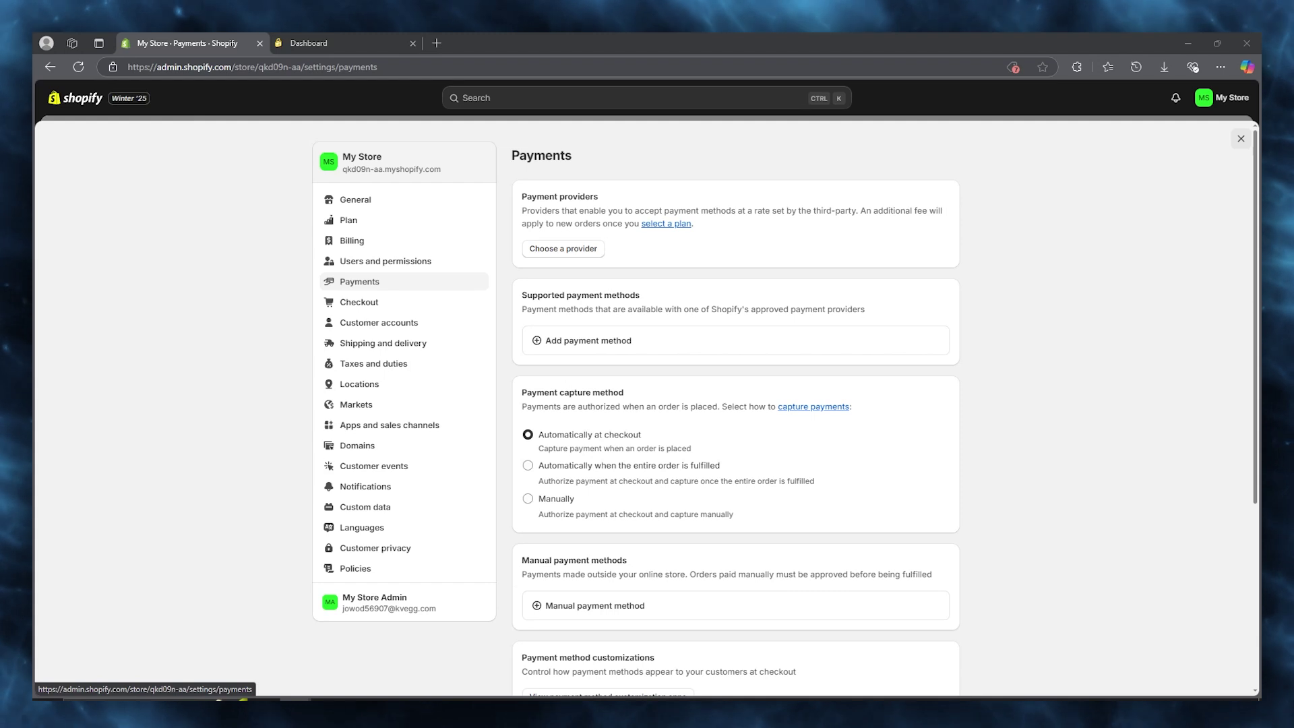
Add a payment method by searching providers for '2che' and opening 2Checkout Convert Plus.
left_click(566, 344)
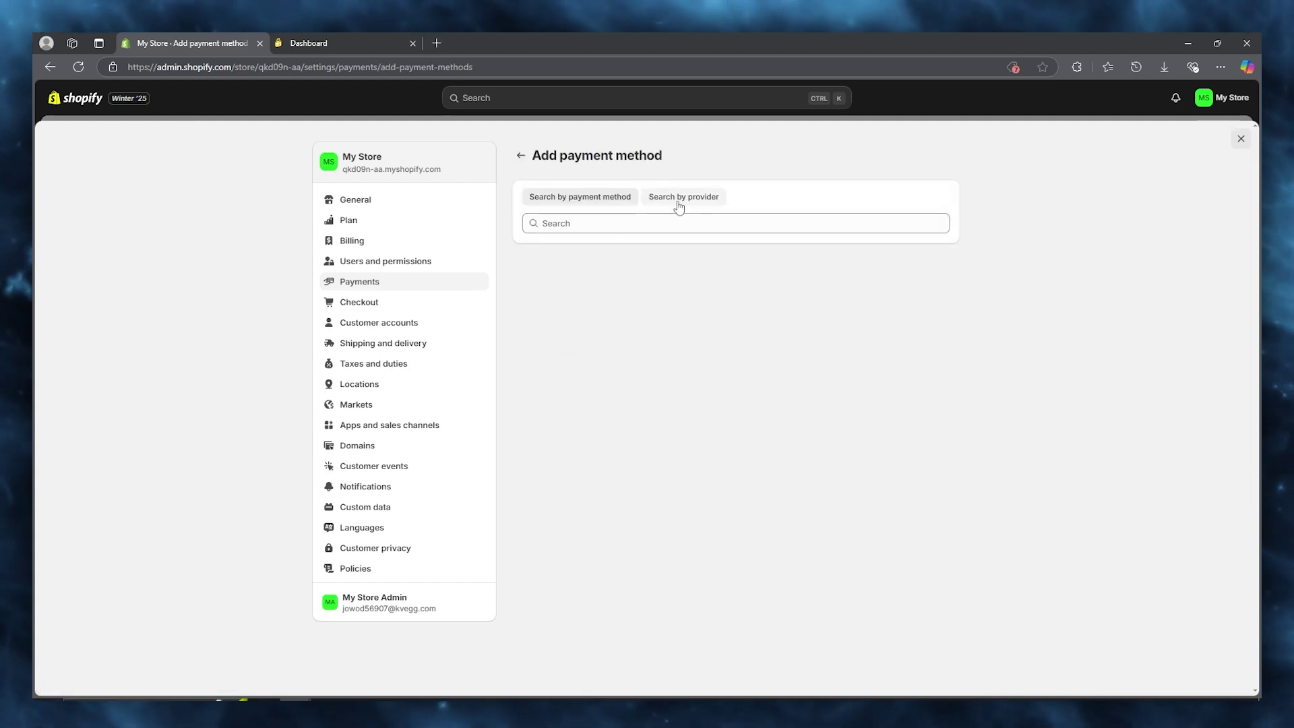
left_click(680, 197)
left_click(649, 222)
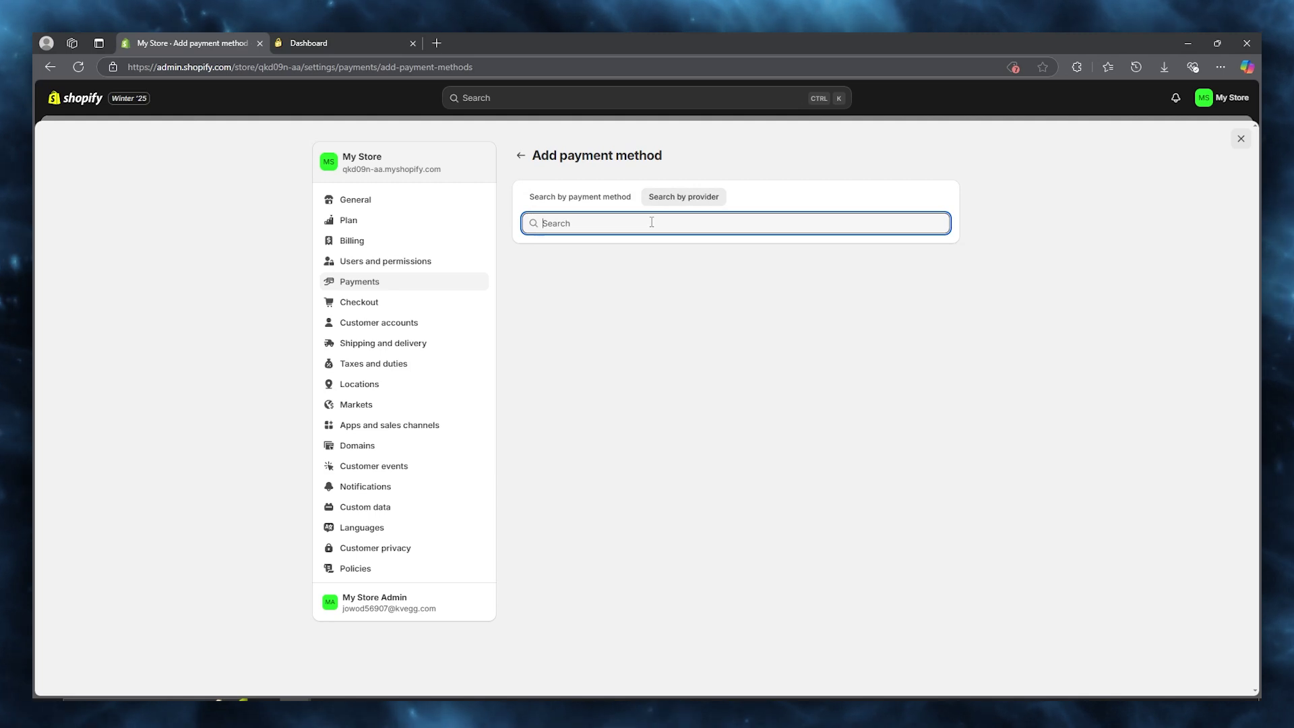
type("2che")
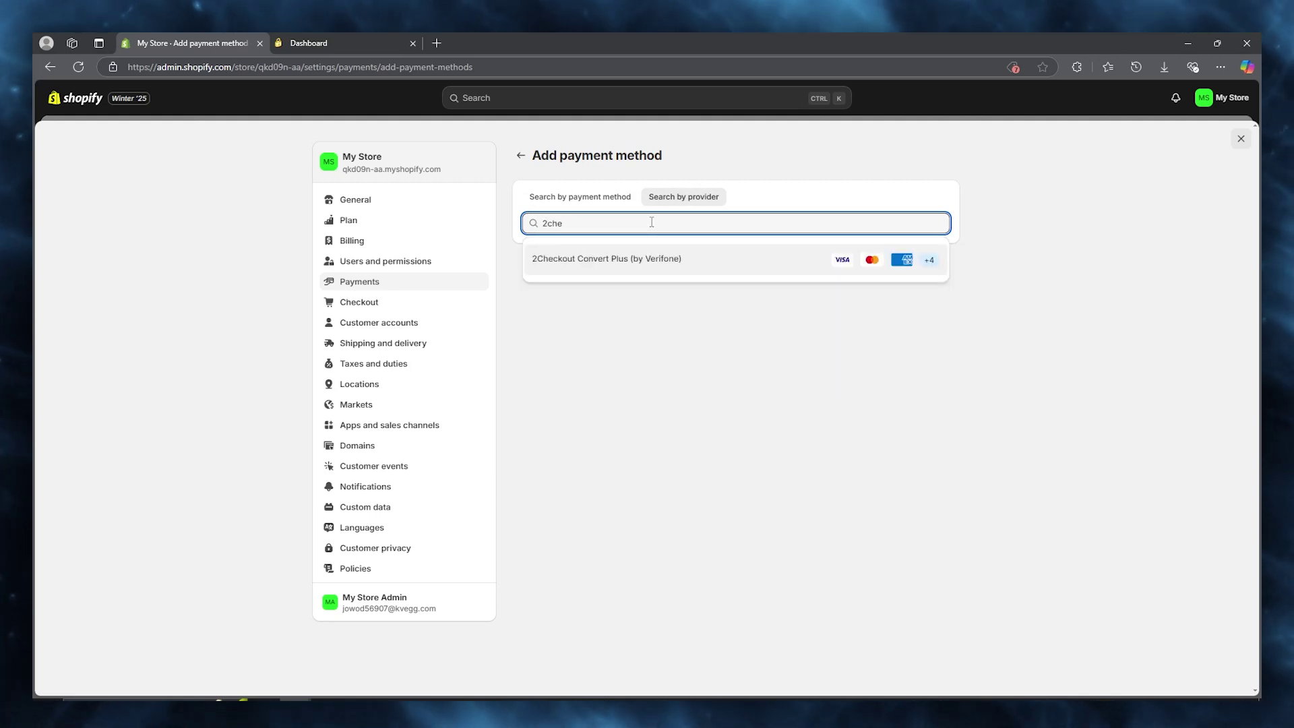
left_click(610, 269)
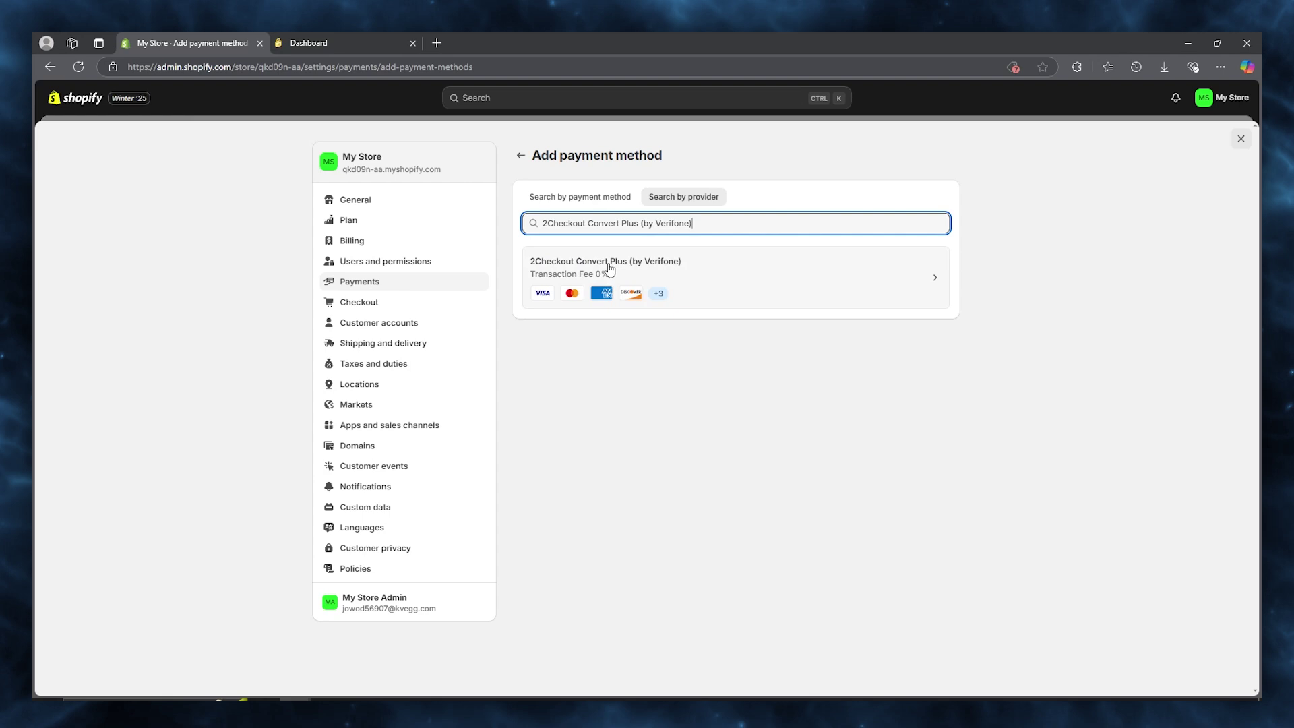
left_click(683, 266)
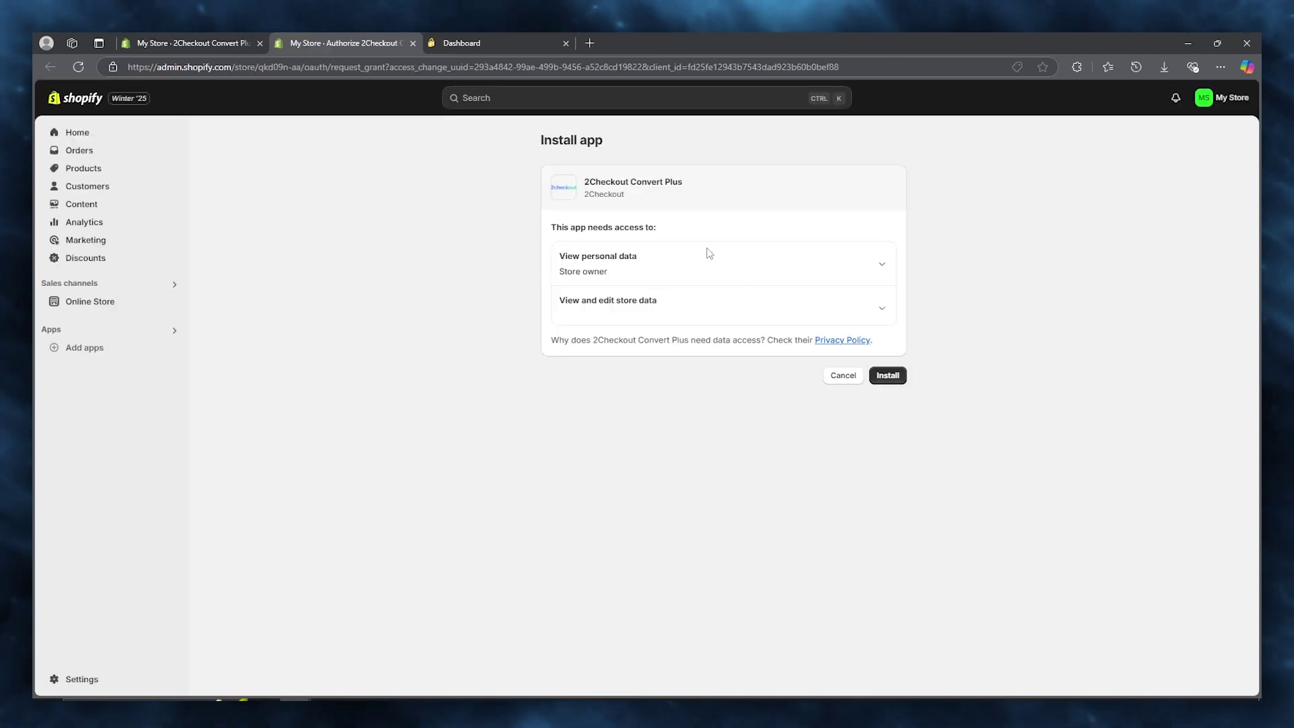
Confirm the 2Checkout Convert Plus app install on the app permissions page.
left_click(888, 376)
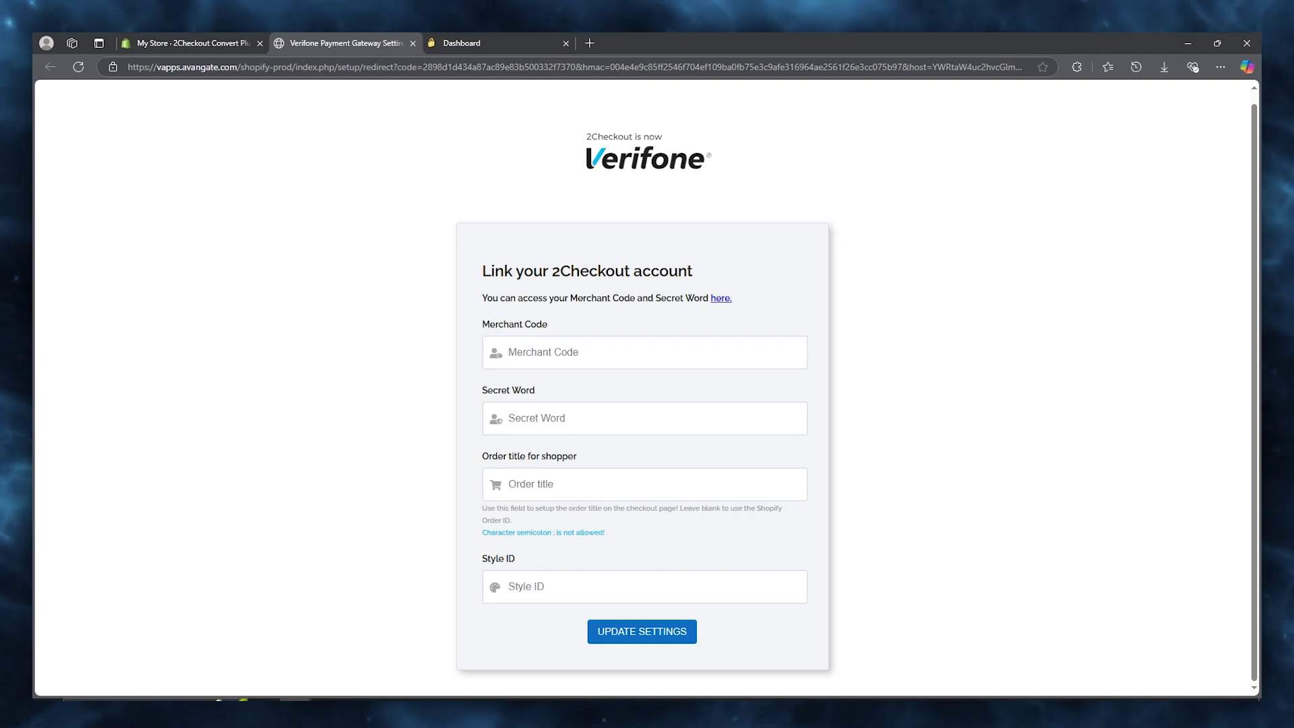
Open the 2Checkout credentials page in a new tab and reach Integrations > Webhooks & API.
right_click(719, 298)
left_click(761, 310)
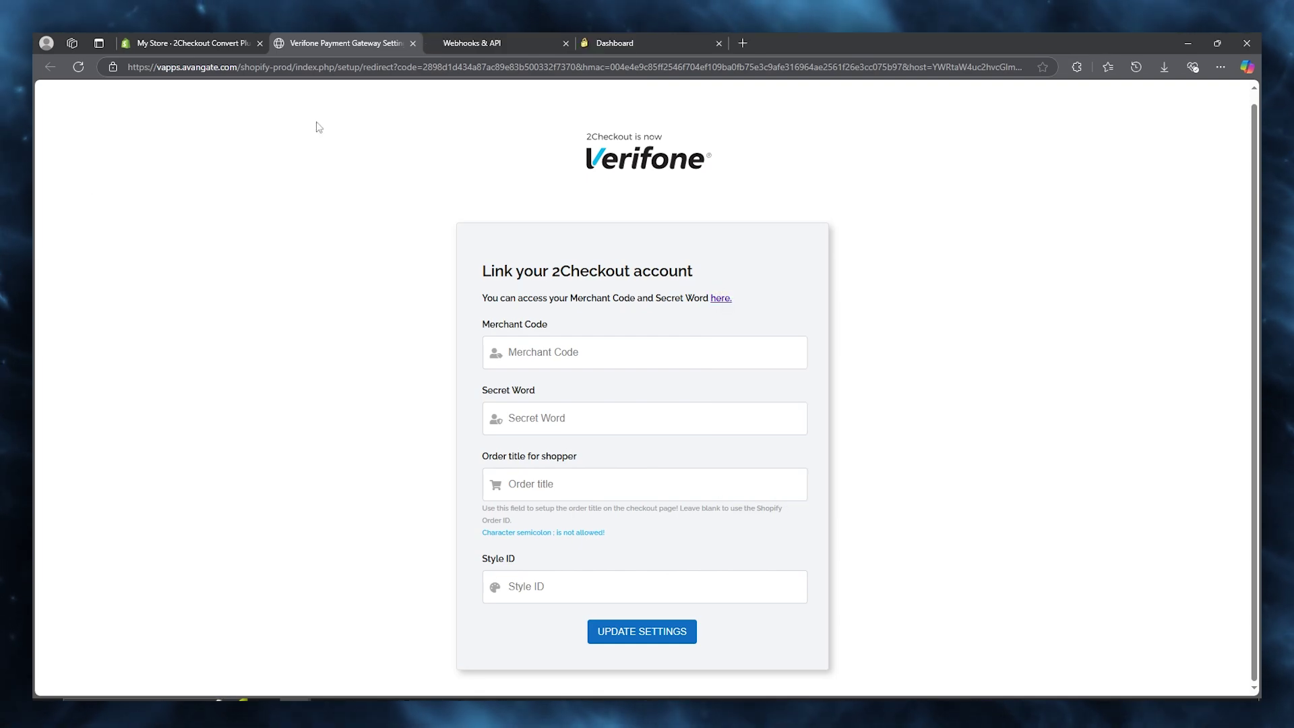
left_click(472, 43)
left_click(627, 42)
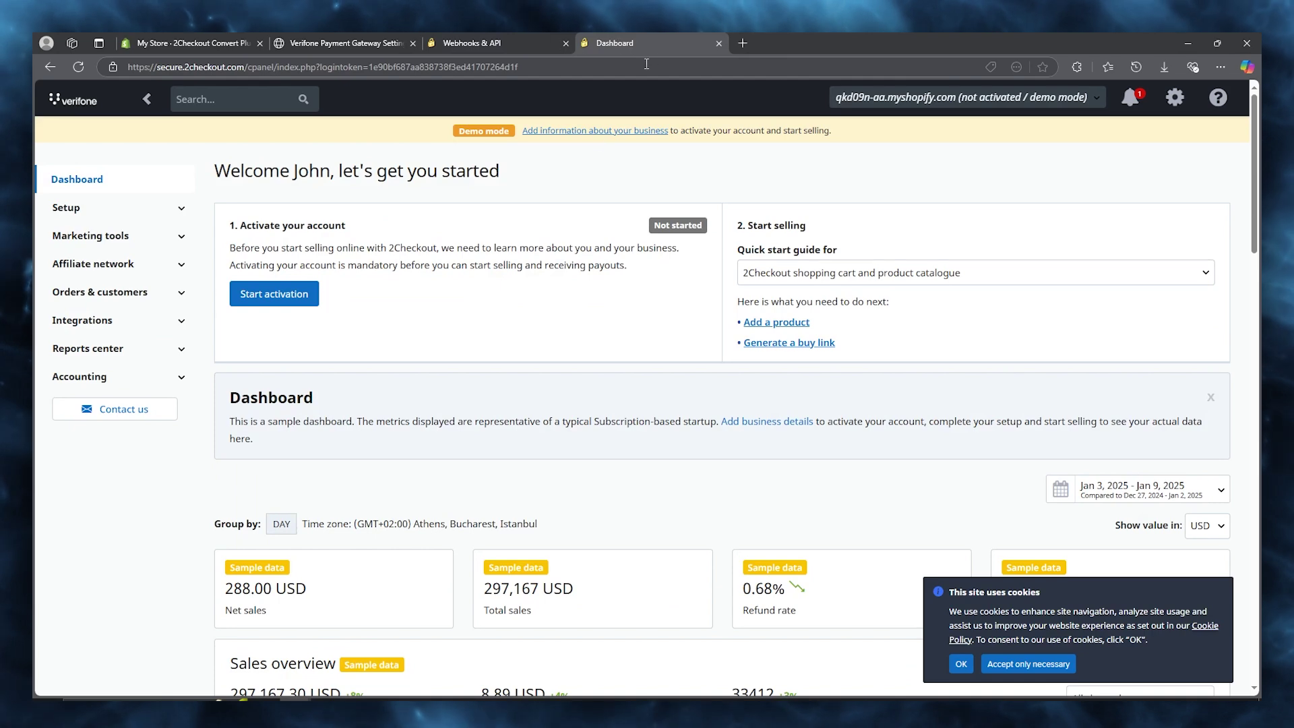
left_click(507, 41)
left_click(666, 39)
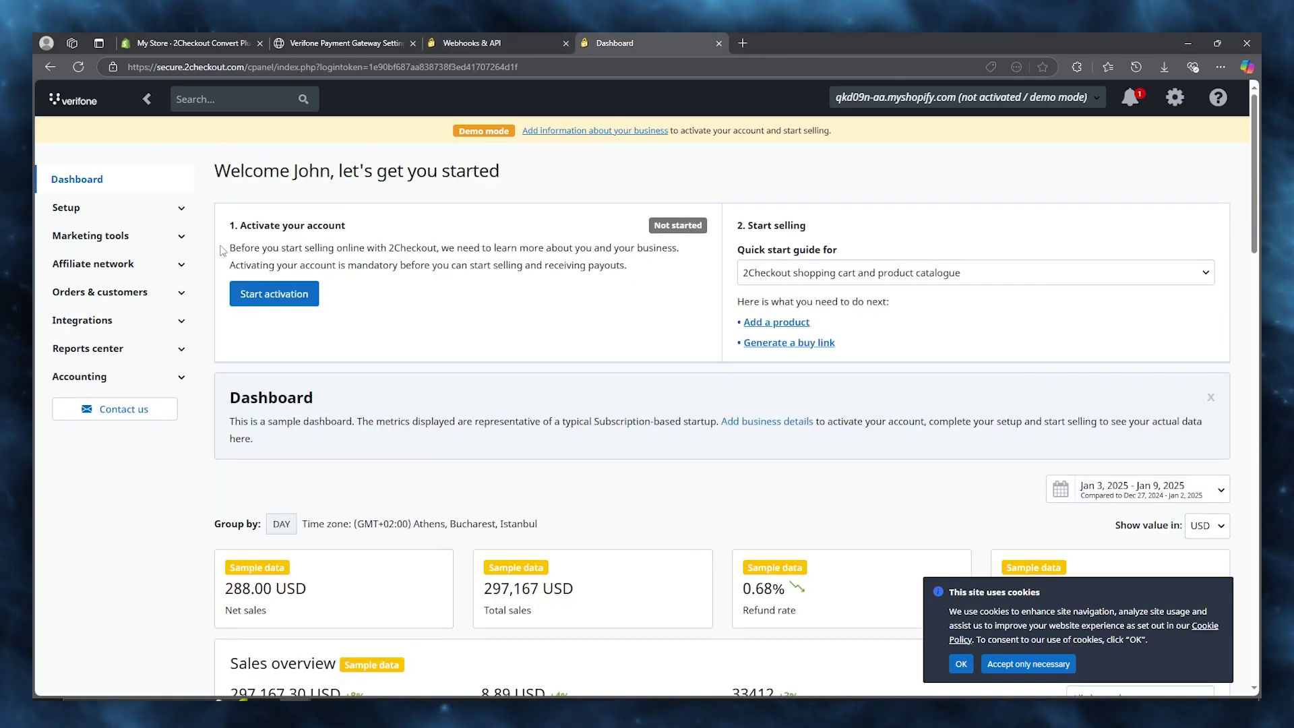
left_click(183, 323)
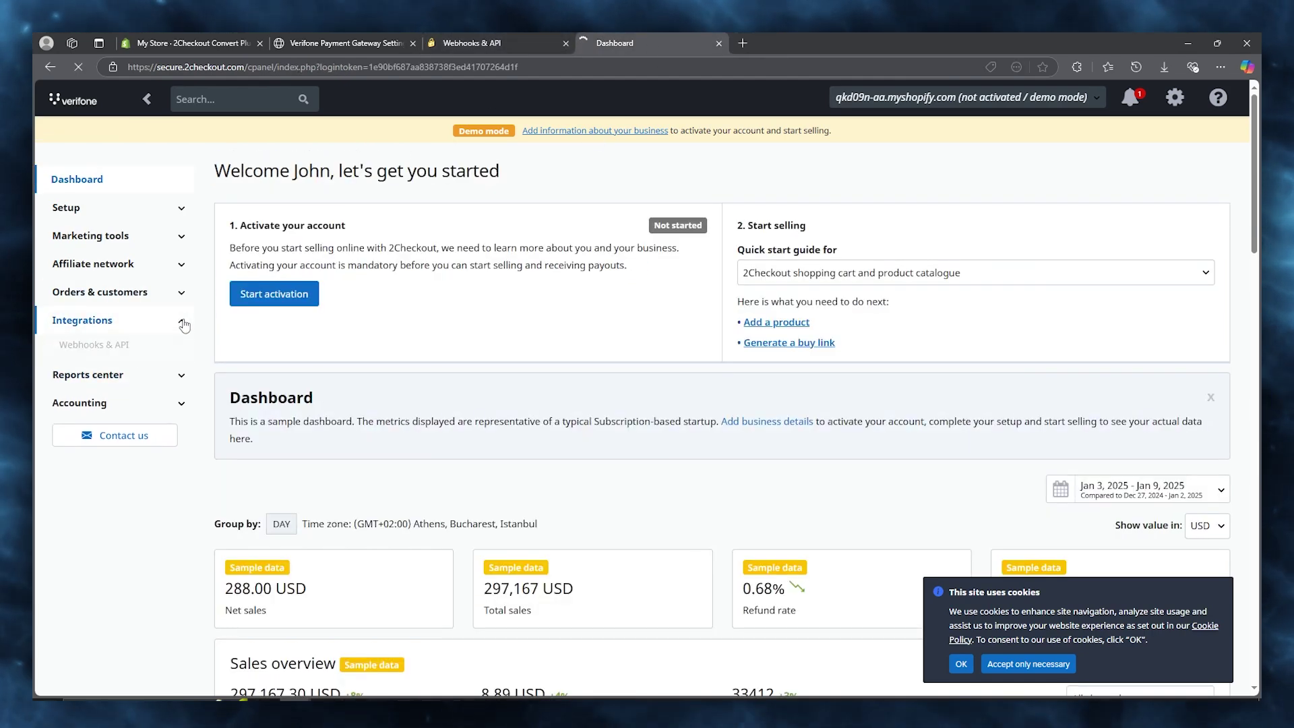
left_click(718, 43)
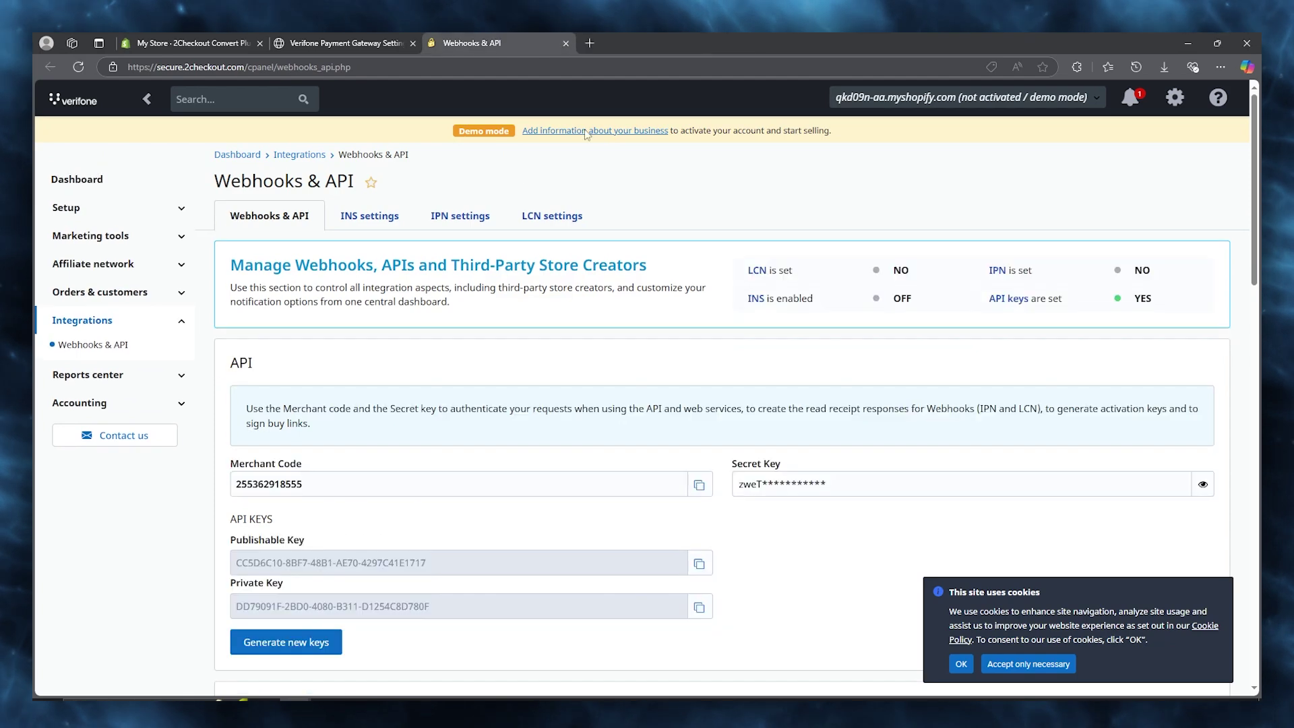
scroll(608, 328, "down", 4)
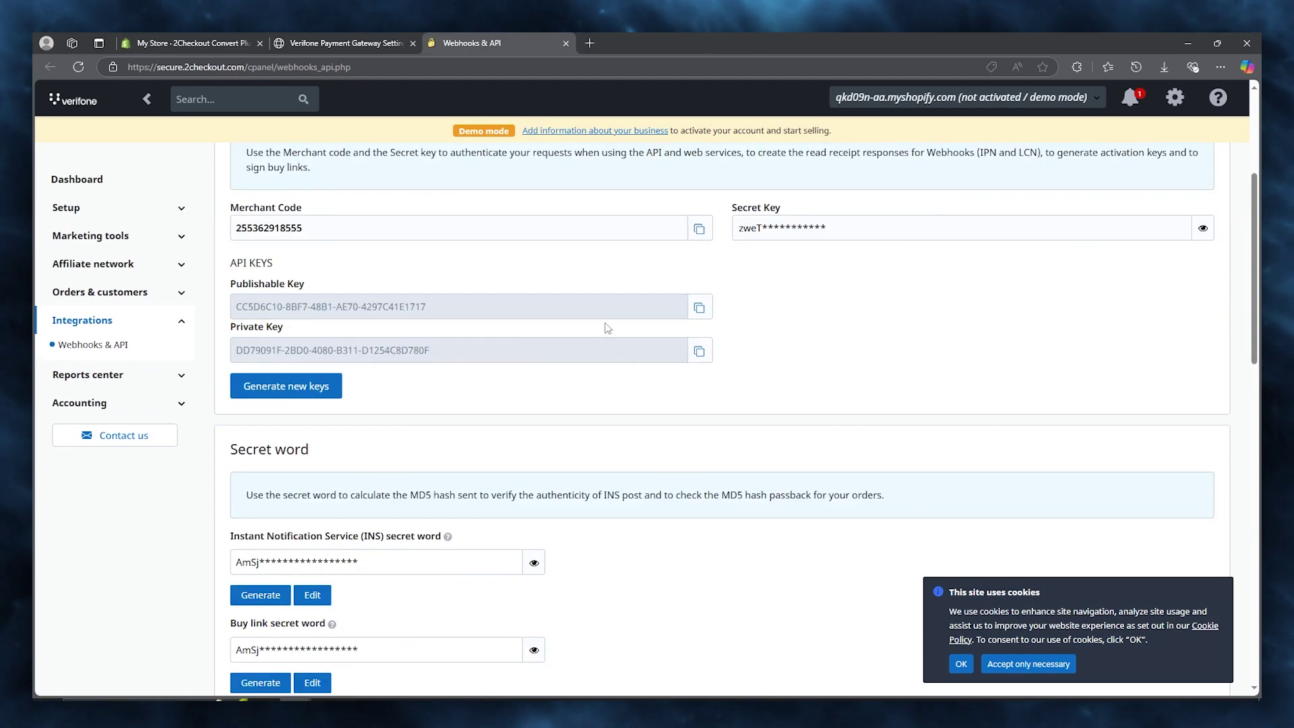
Copy the Merchant Code and paste it into the link form's Merchant Code field.
left_click(699, 230)
left_click(210, 38)
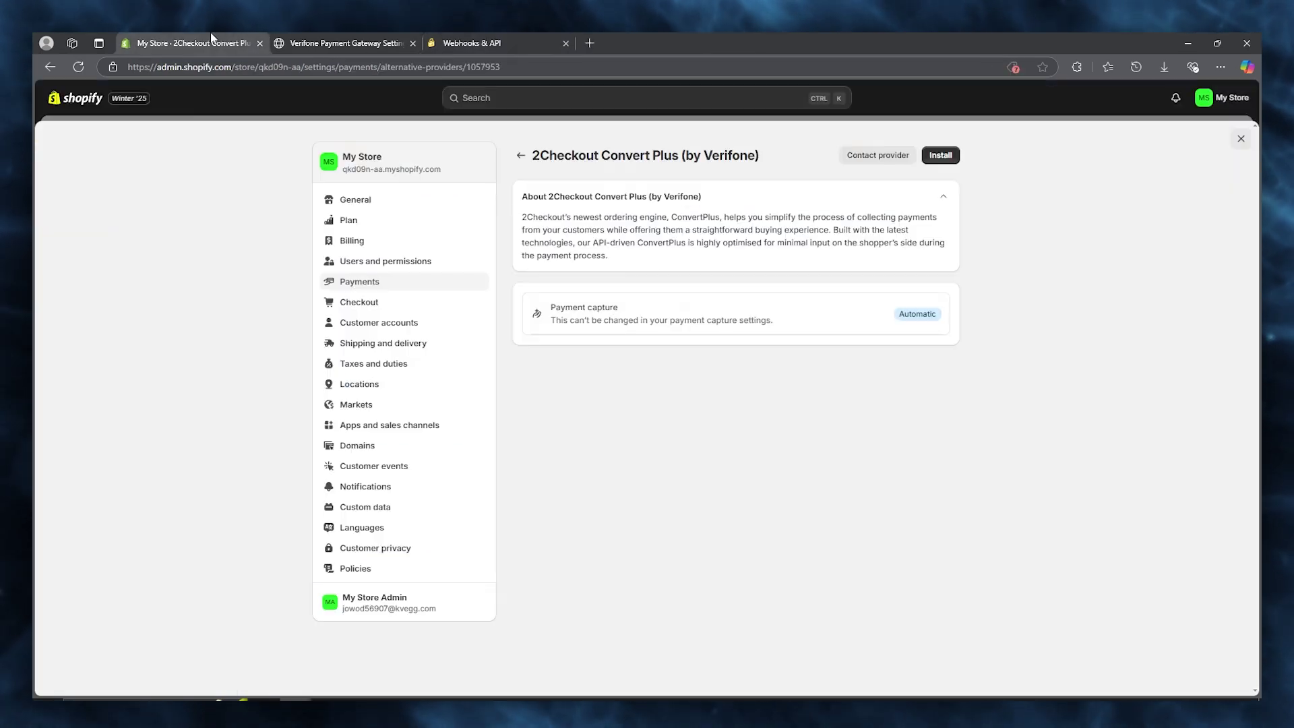
left_click(344, 42)
left_click(626, 345)
right_click(627, 342)
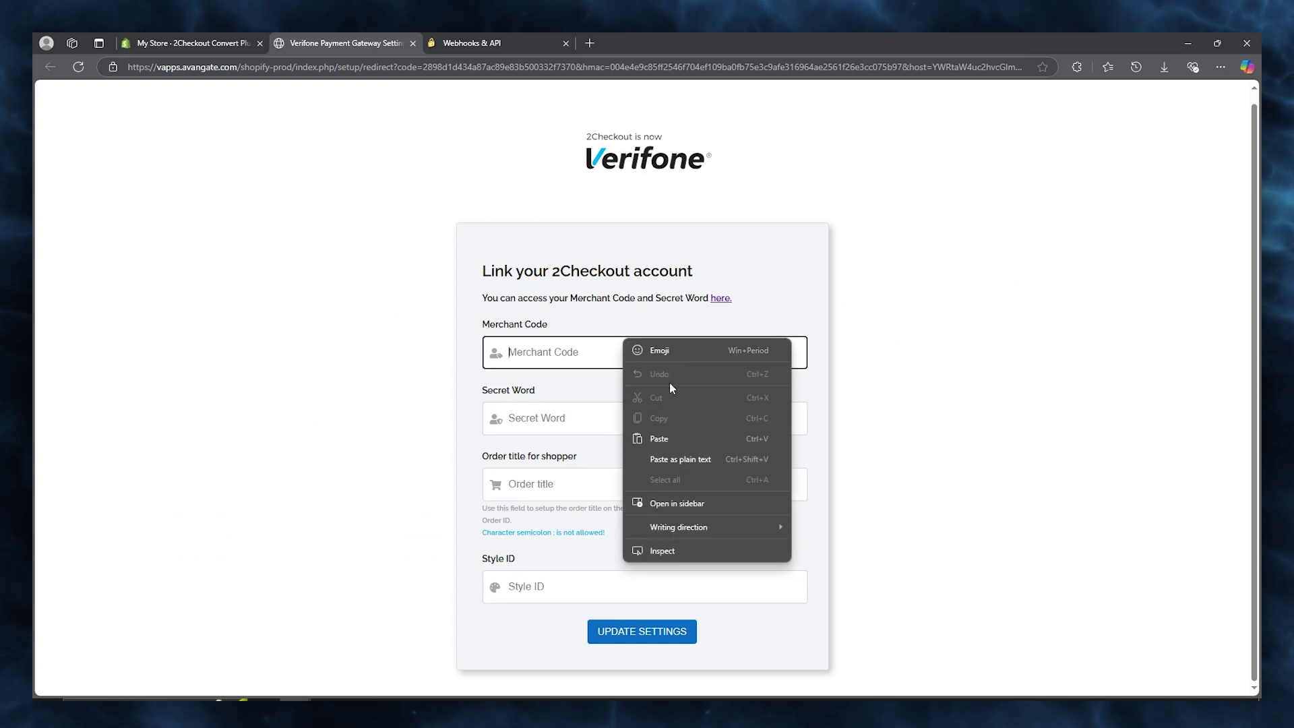
left_click(687, 437)
Reveal and copy the Secret Key on the Webhooks & API page.
left_click(512, 43)
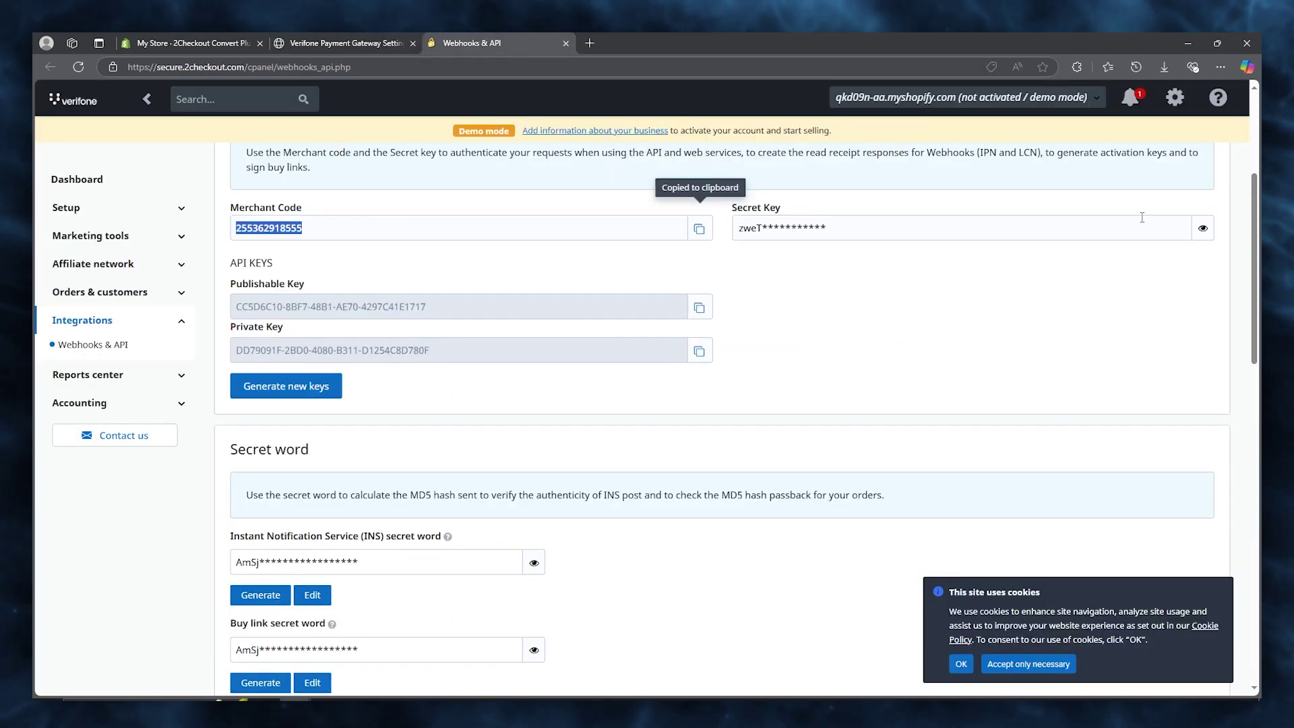
left_click(1203, 230)
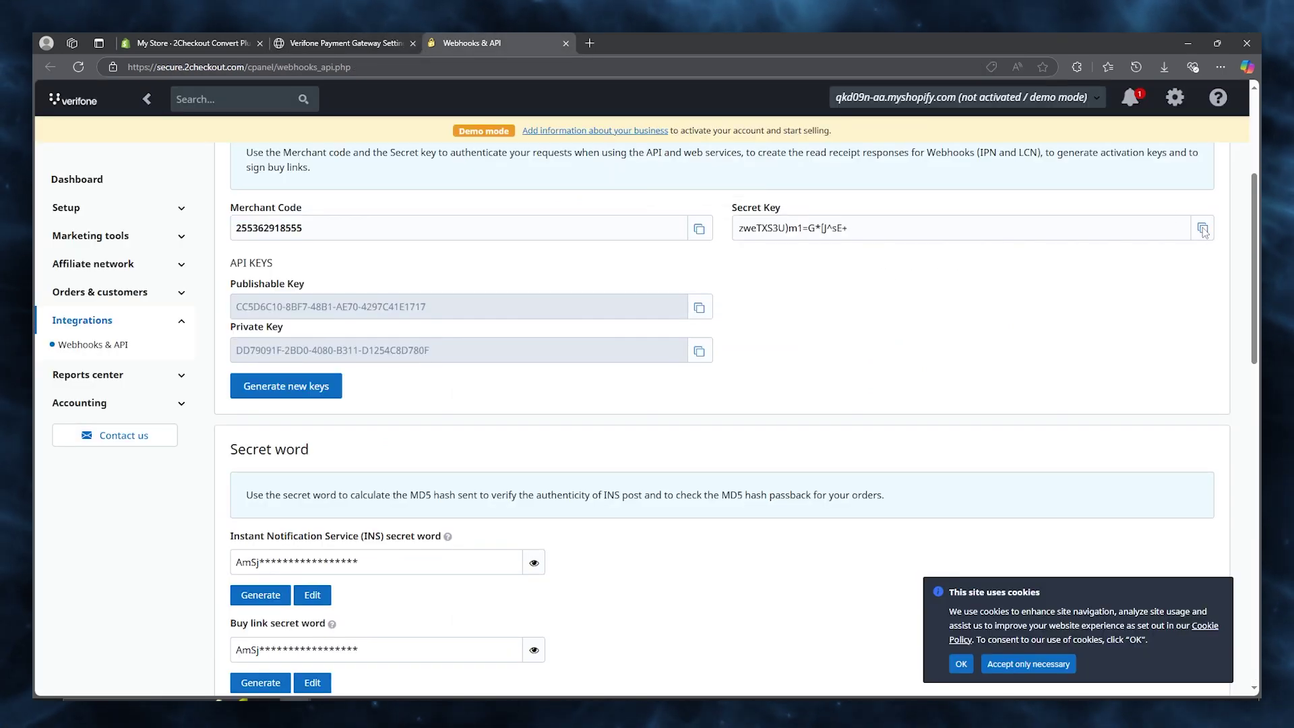
key("ctrl+shift+Tab")
left_click(624, 412)
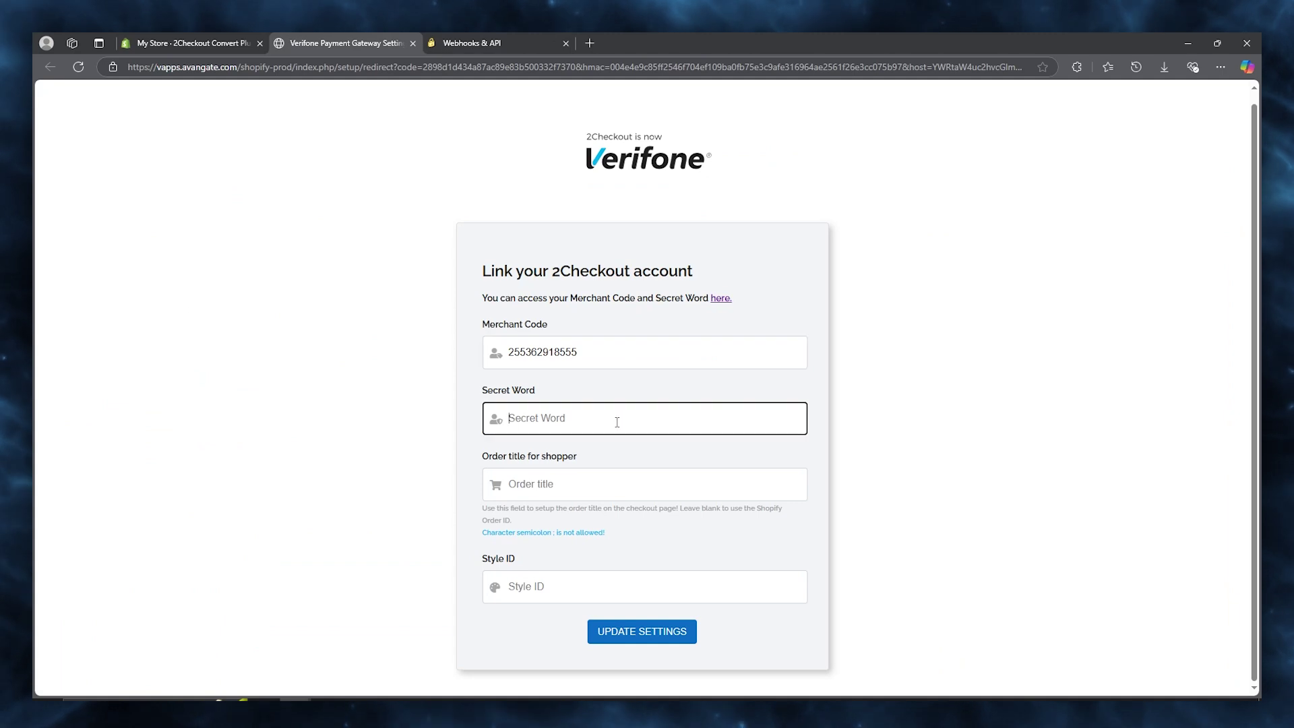
left_click(472, 43)
triple_click(823, 227)
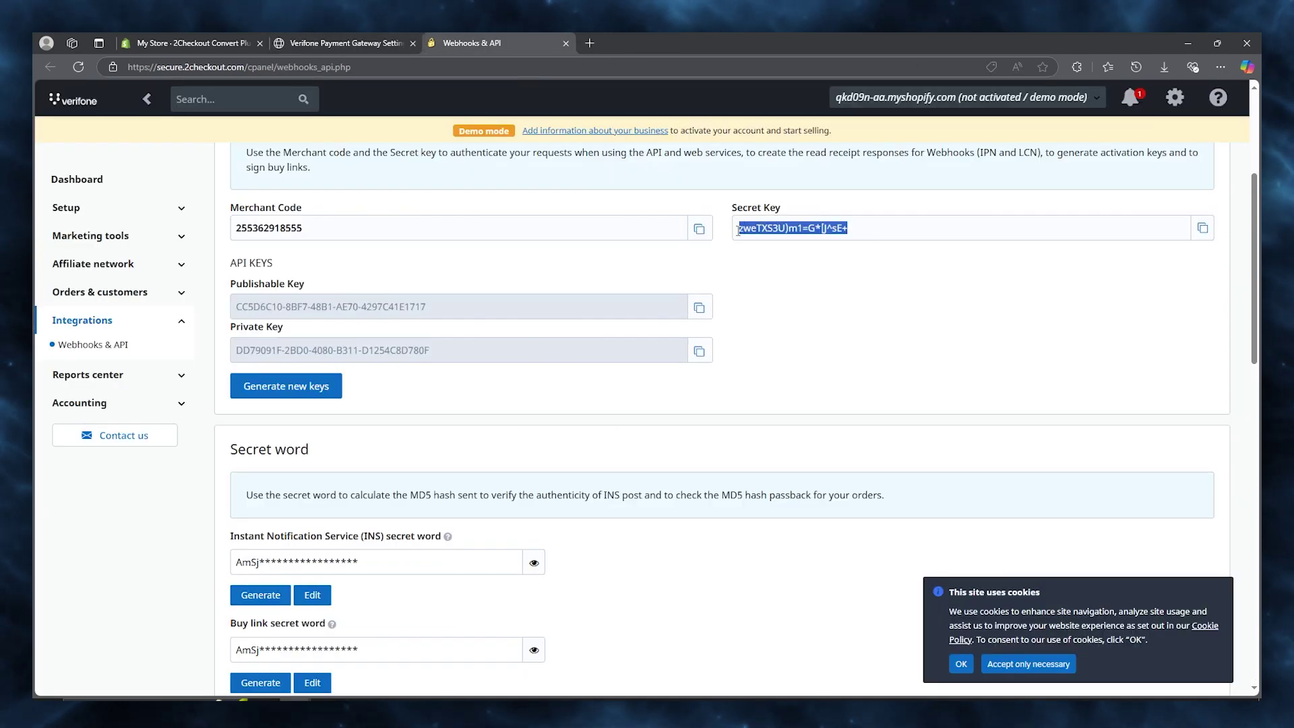
right_click(759, 229)
left_click(808, 240)
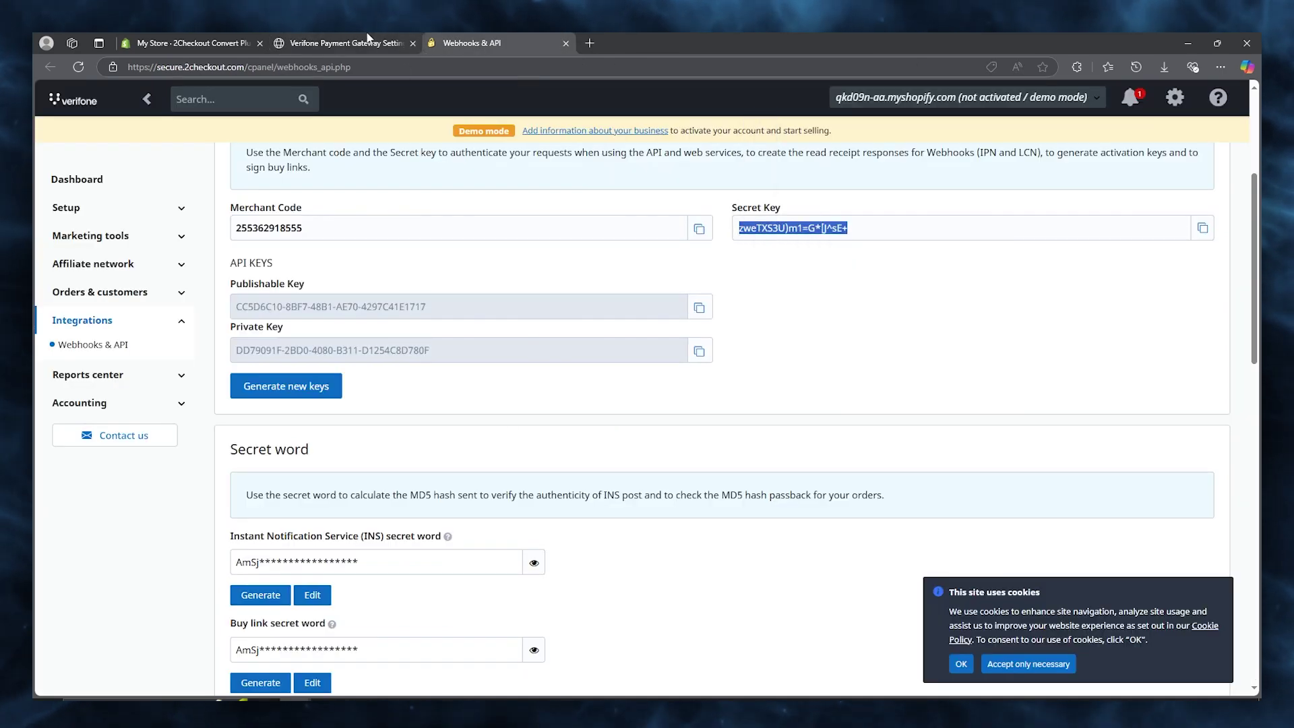
Paste the Secret Key into the link form's Secret Word field.
key("ctrl+shift+Tab")
right_click(596, 419)
left_click(667, 519)
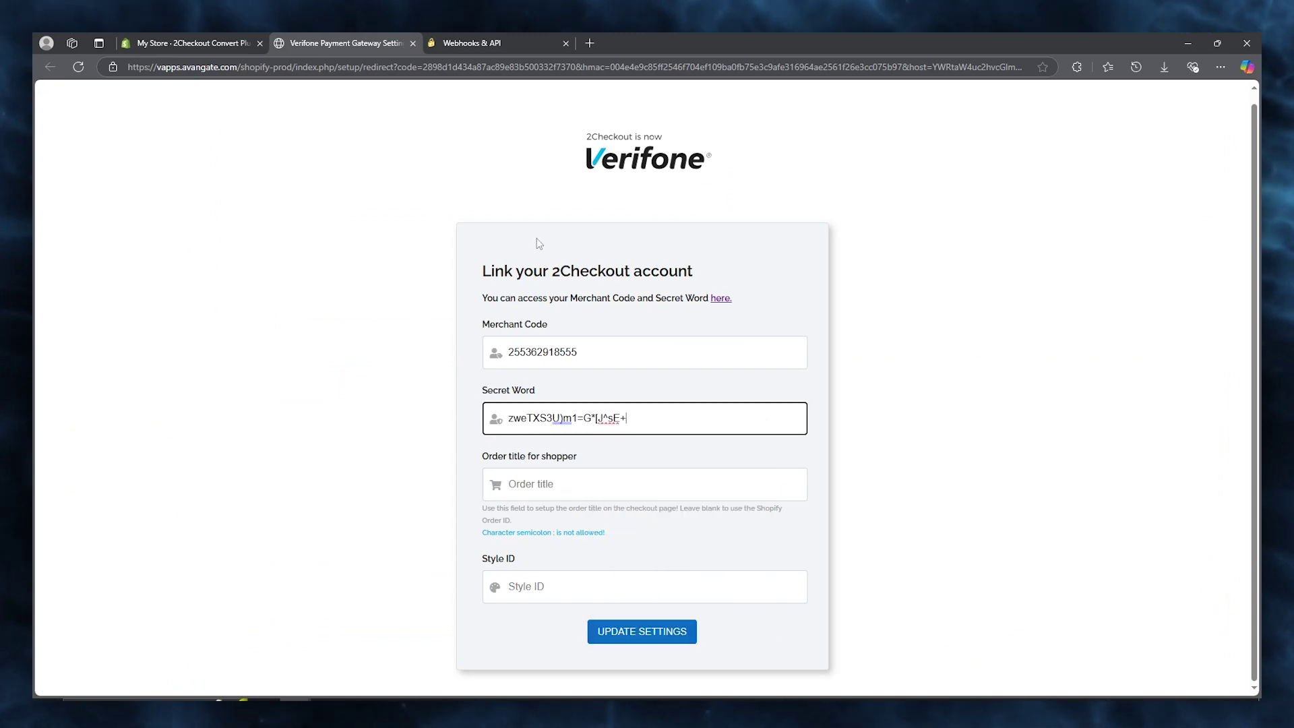
left_click(480, 43)
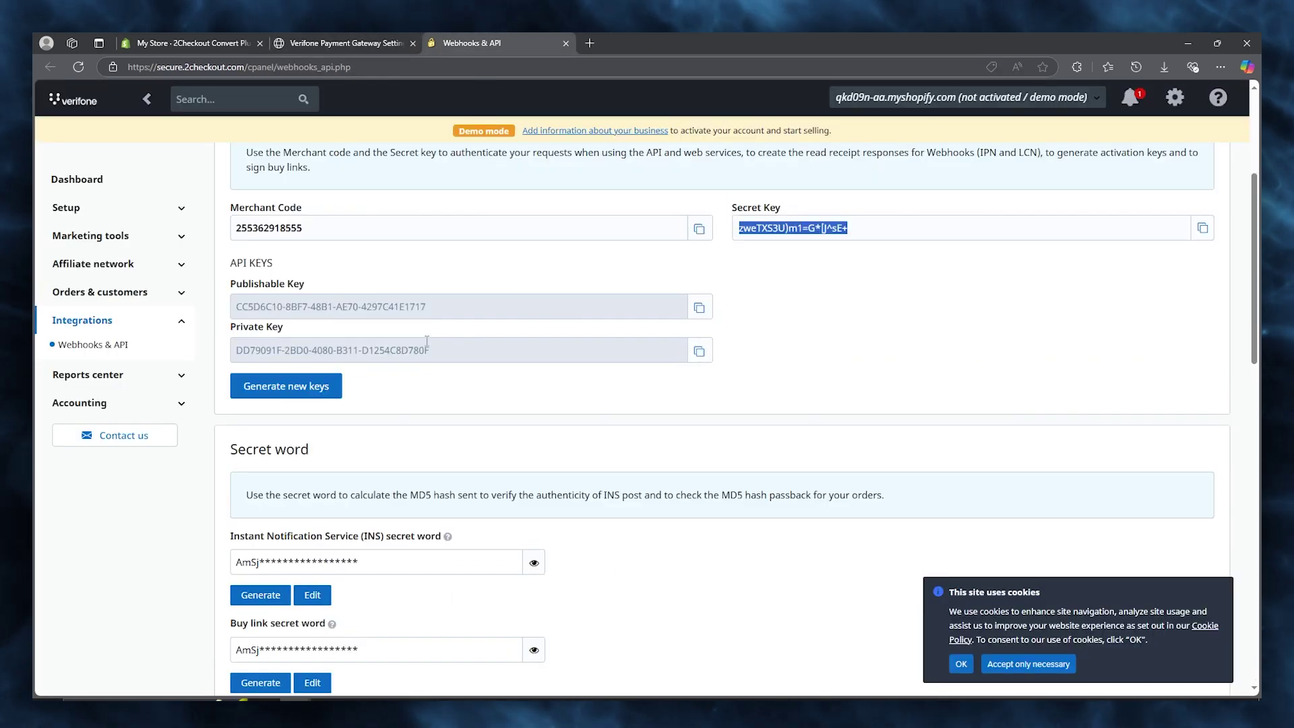
scroll(415, 337, "down", 3)
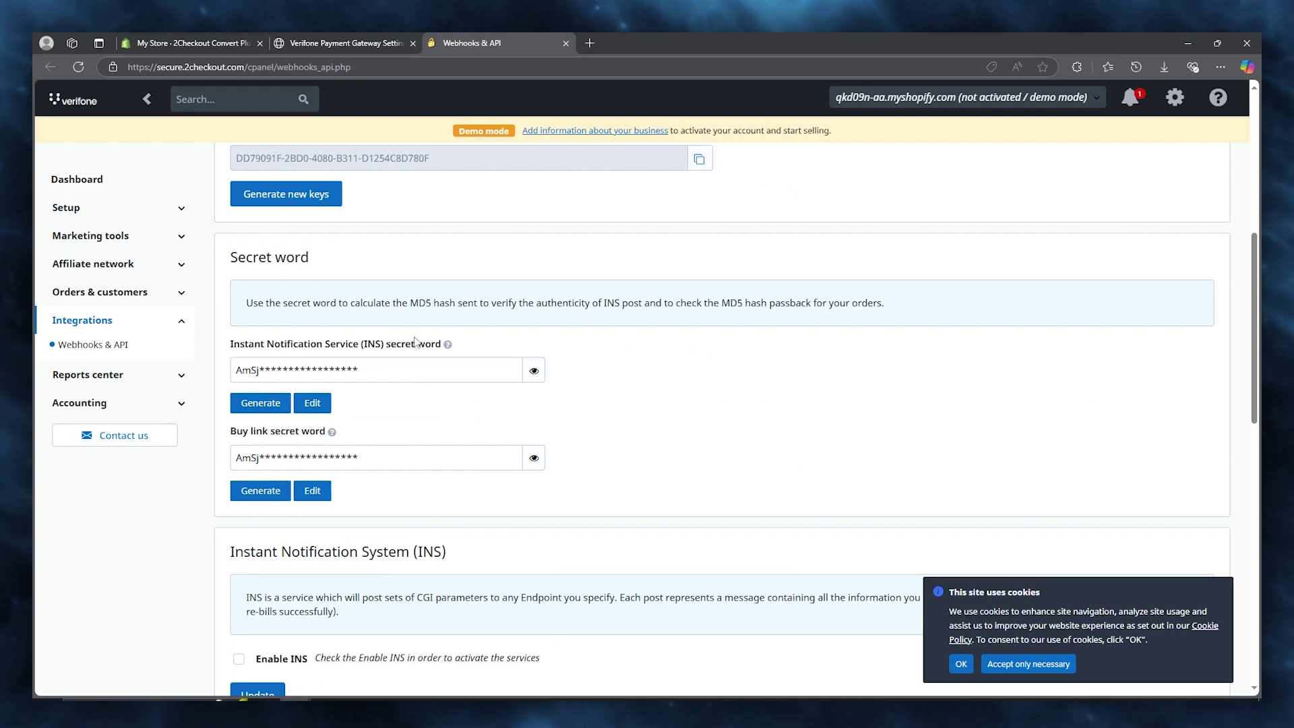
scroll(415, 340, "up", 3)
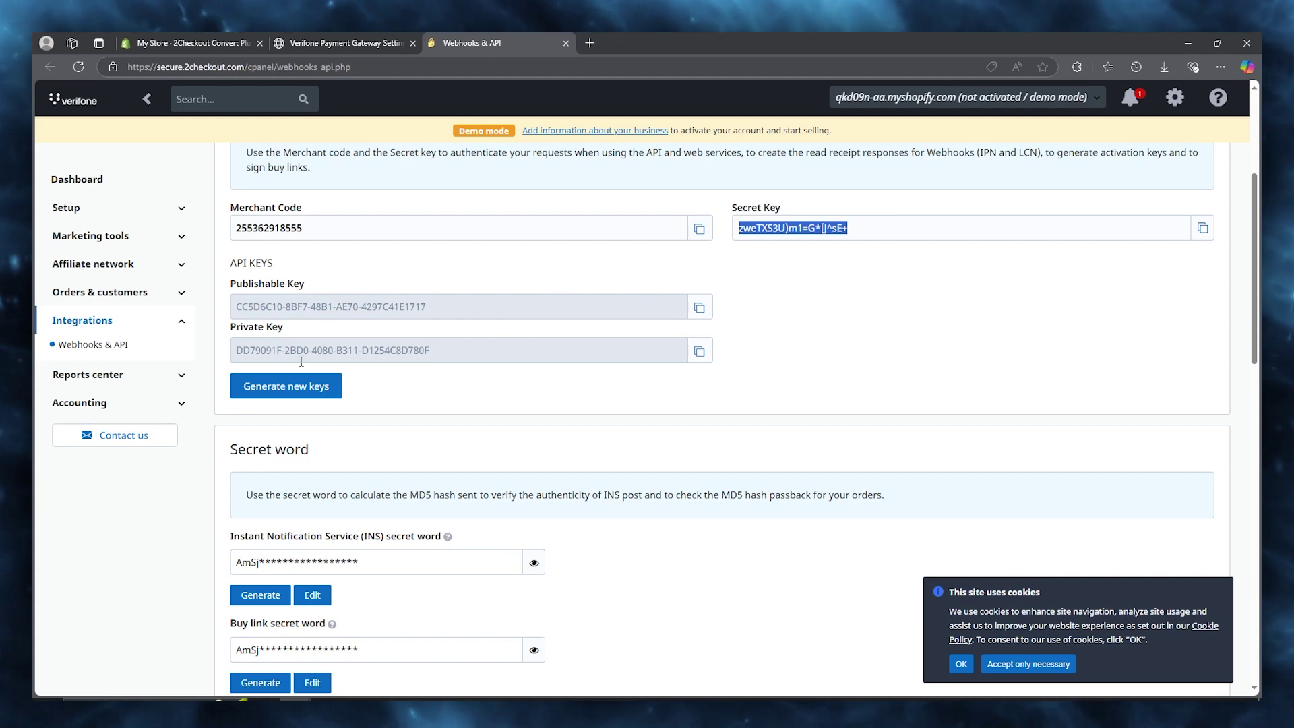
left_click(344, 43)
key("ctrl+v")
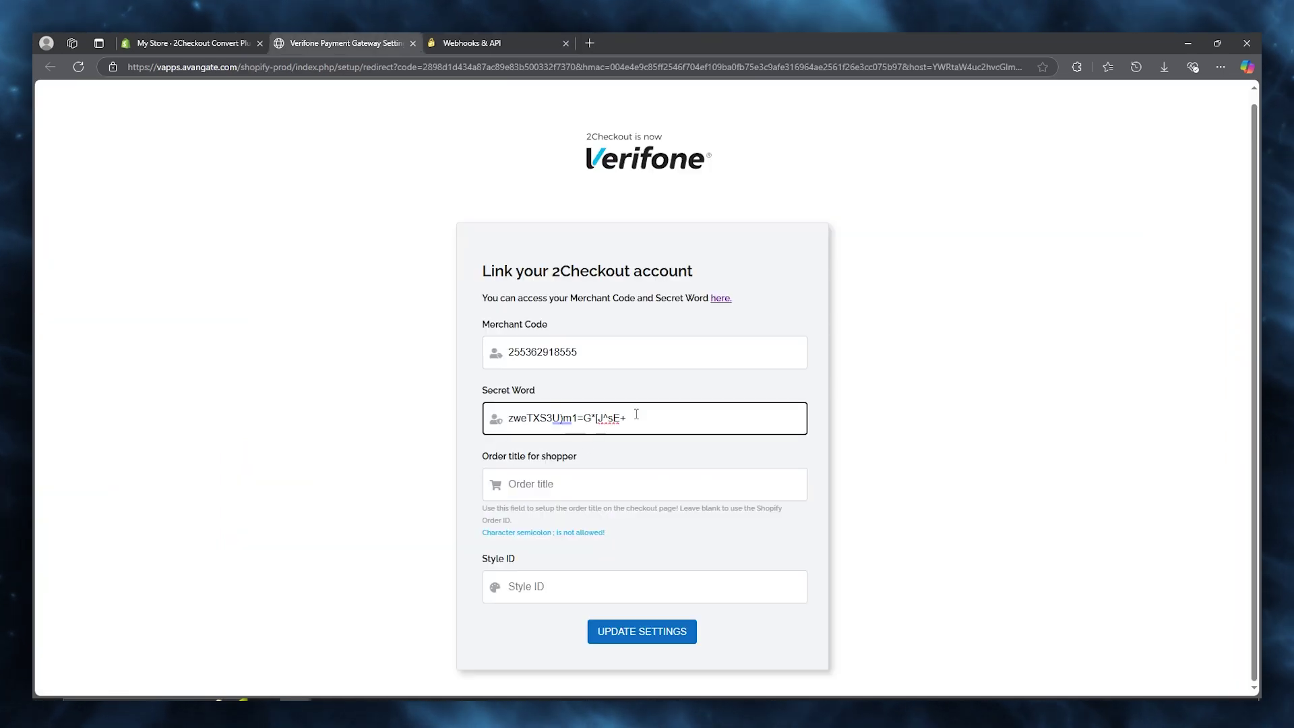
left_click(590, 483)
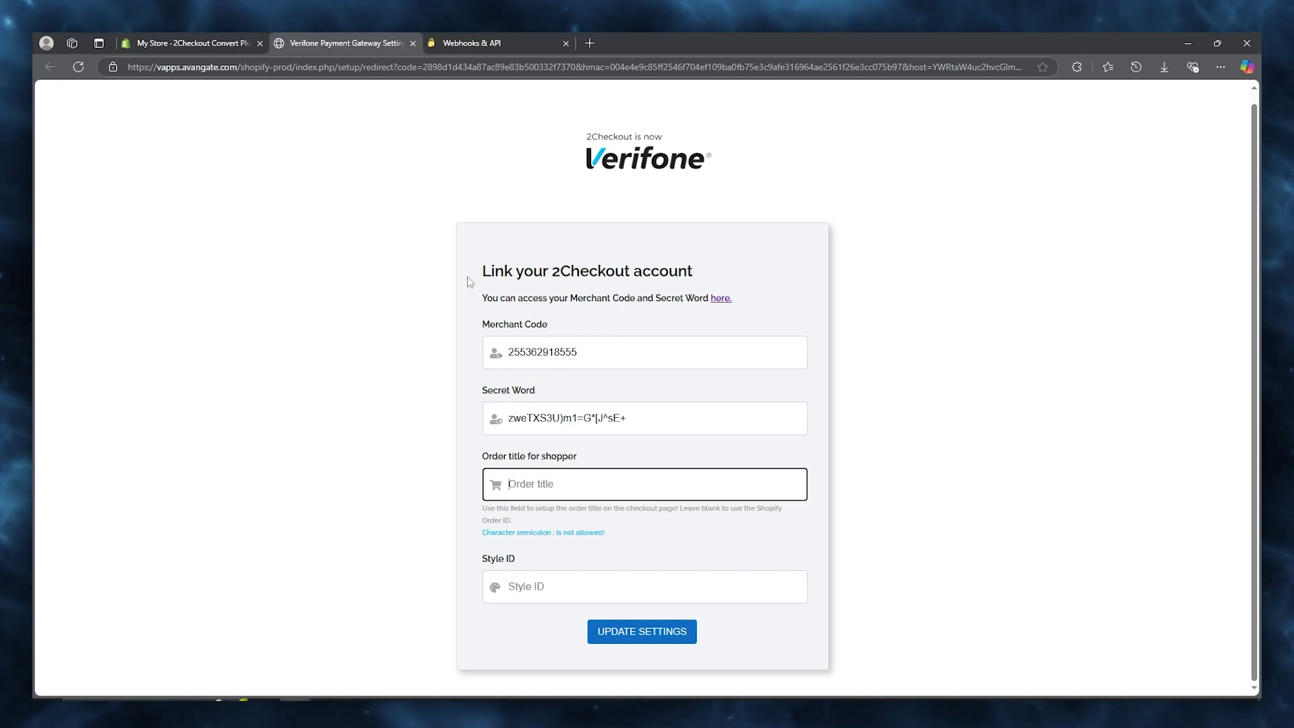
left_click(509, 37)
Reveal and copy the INS secret word, then paste it over the Secret Word field's value.
scroll(512, 394, "down", 5)
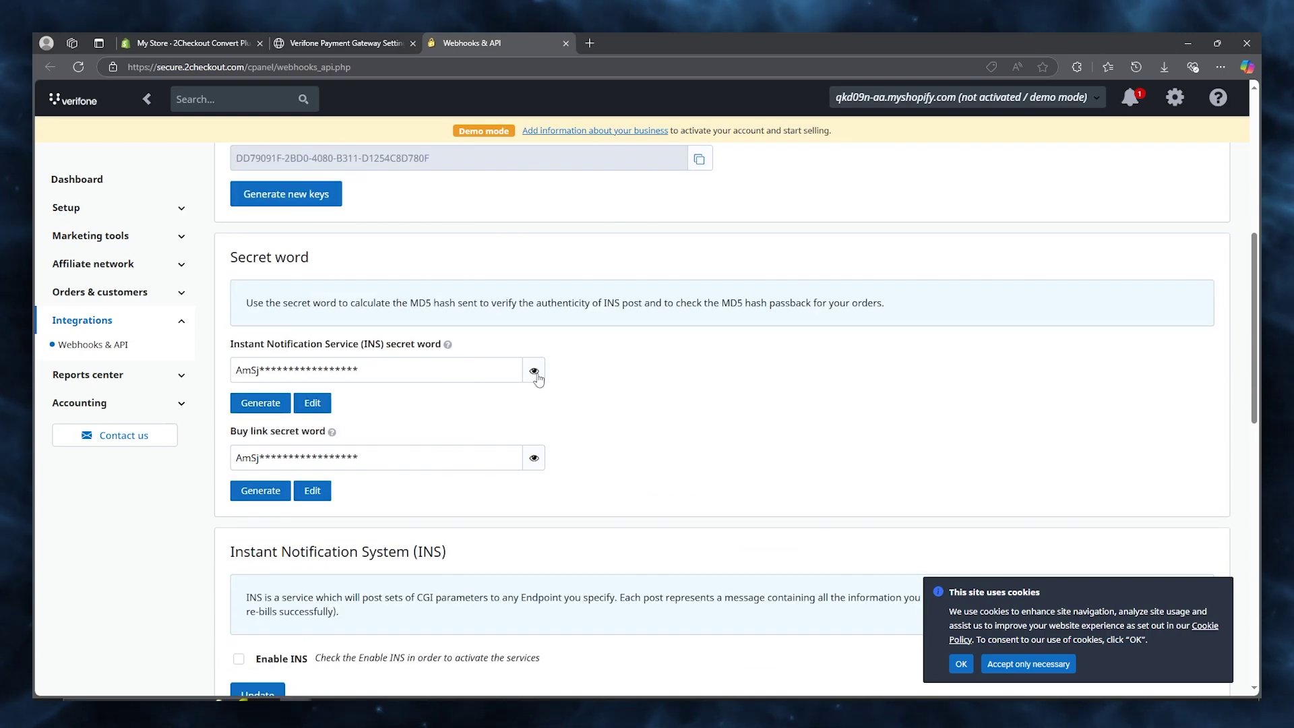
left_click(534, 371)
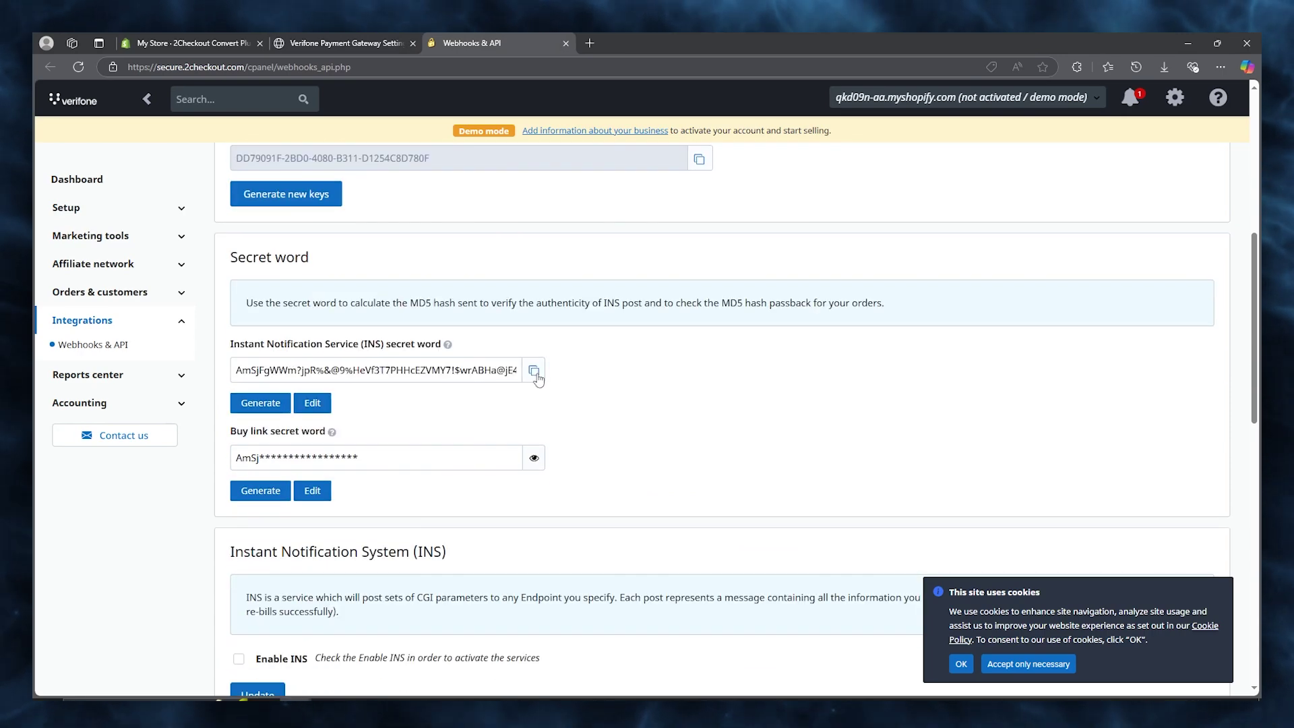
double_click(417, 370)
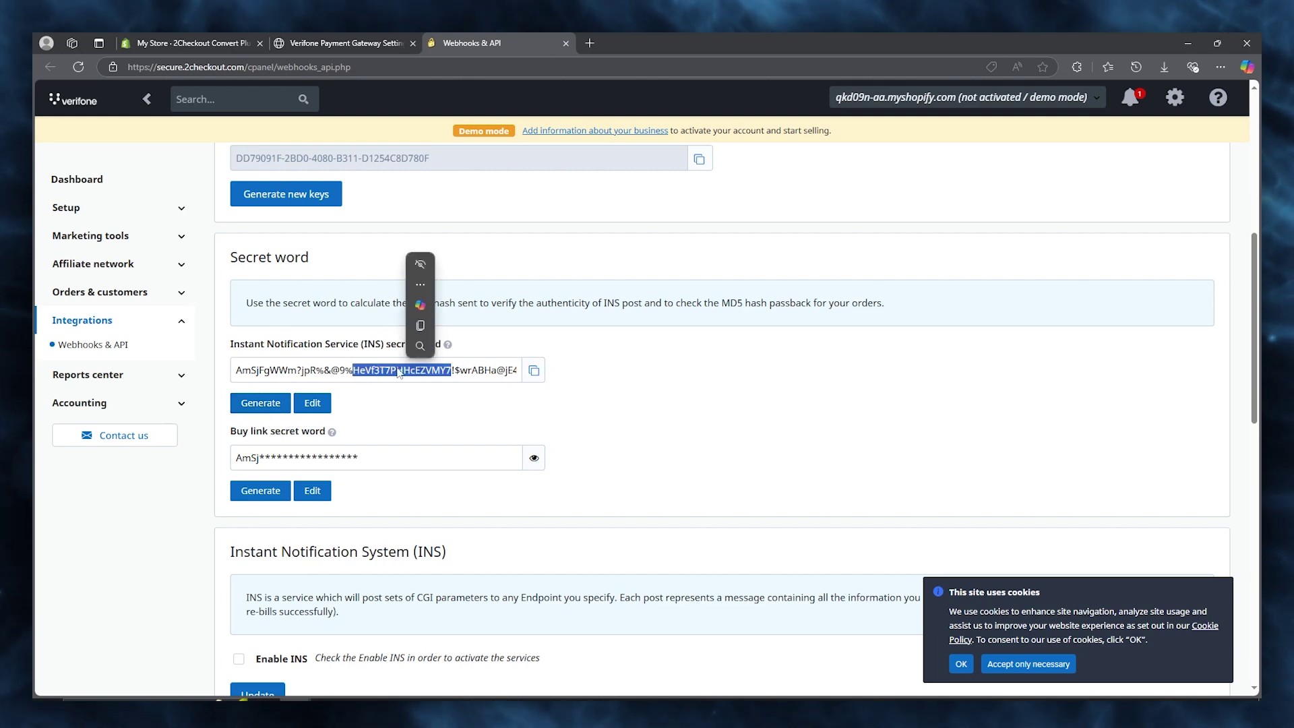
left_click(292, 364)
left_click_drag(238, 366, 664, 376)
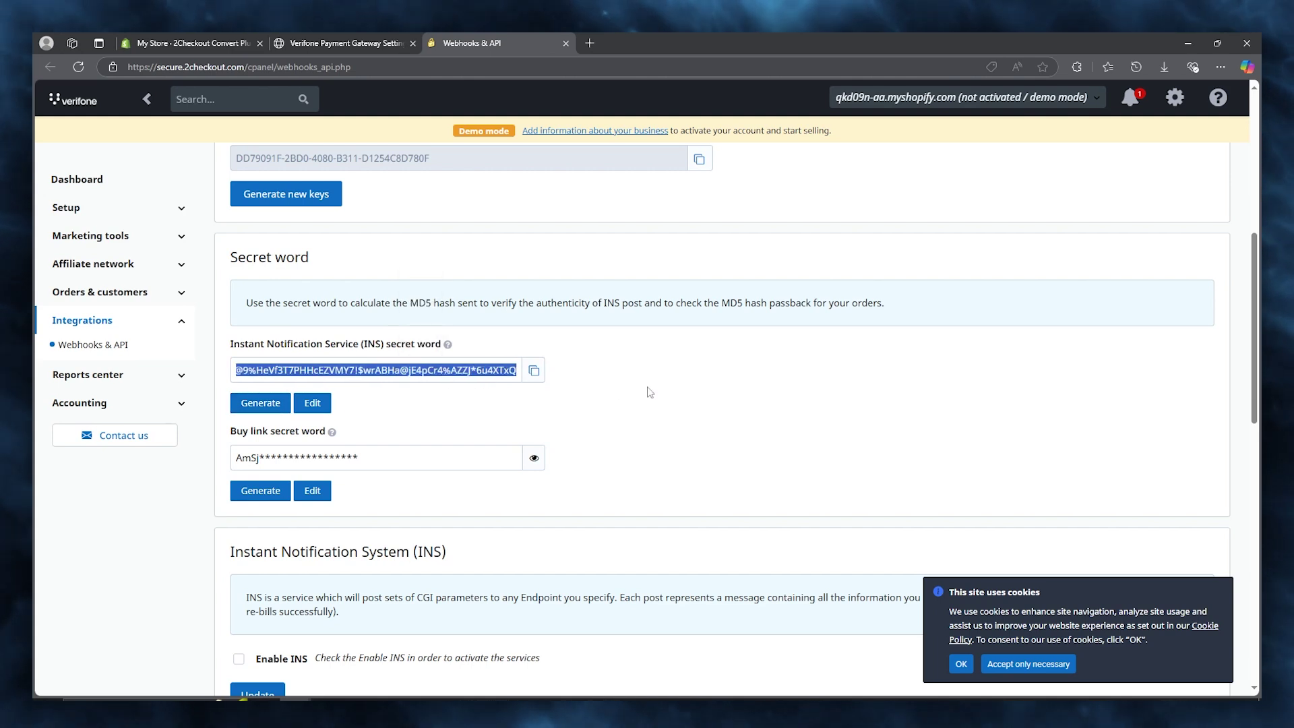
right_click(472, 373)
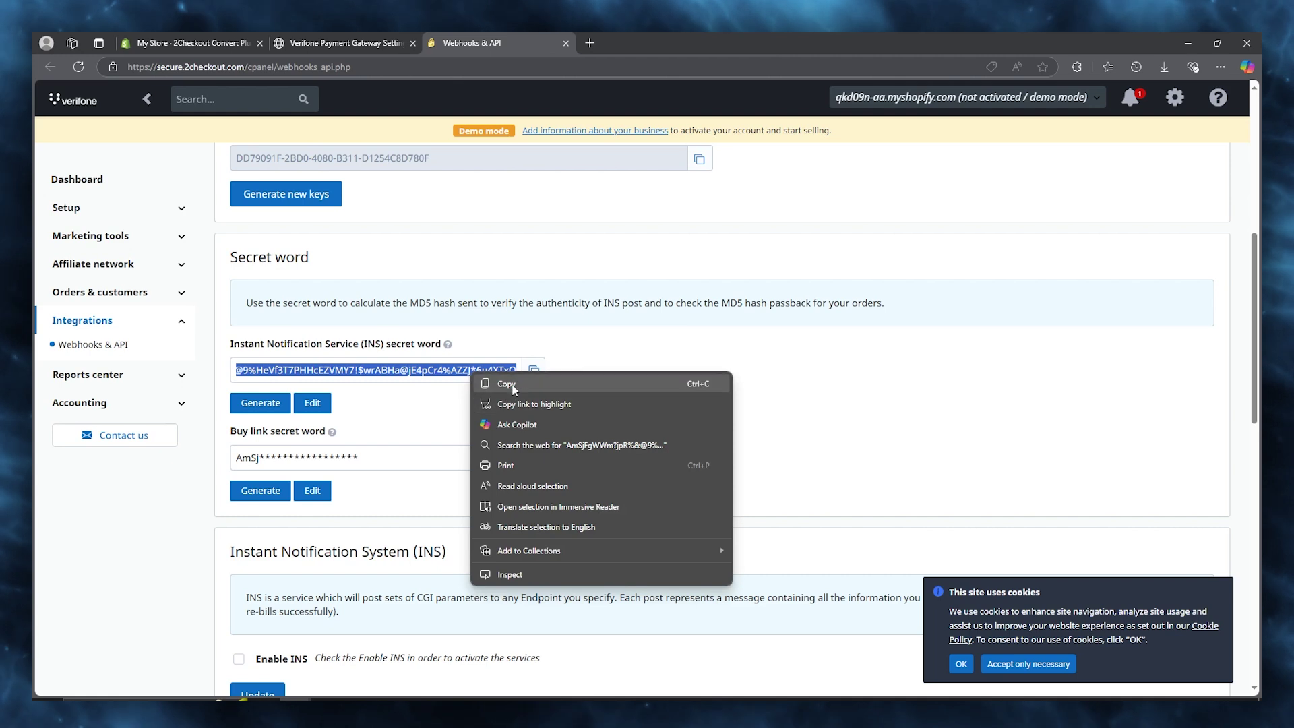
left_click(512, 382)
left_click(397, 43)
left_click_drag(685, 421, 478, 418)
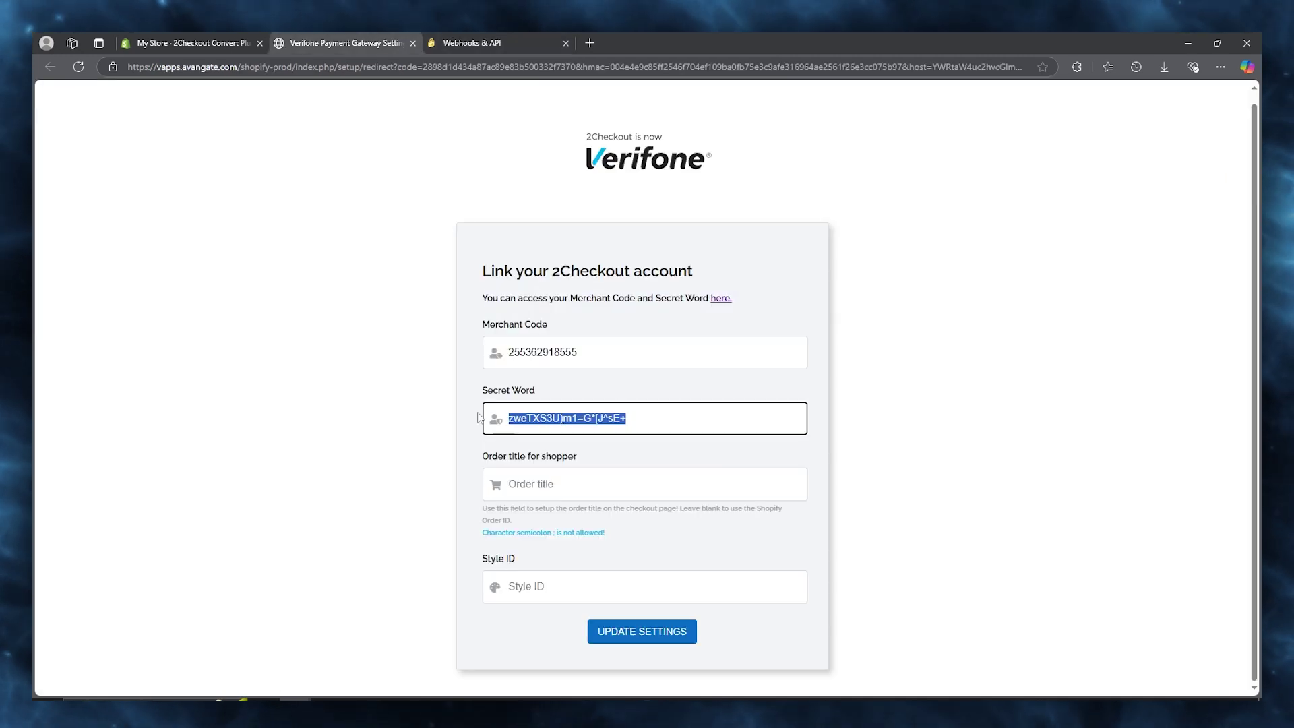
key("ctrl+v")
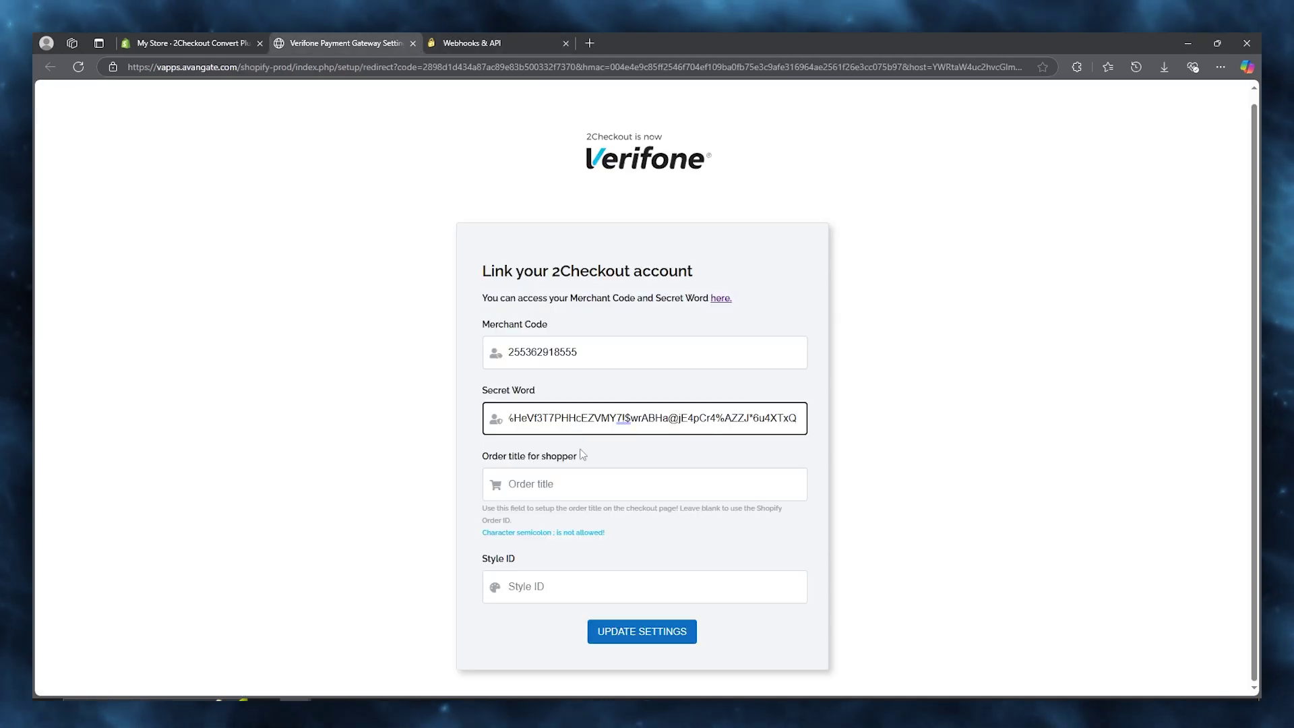
left_click(598, 490)
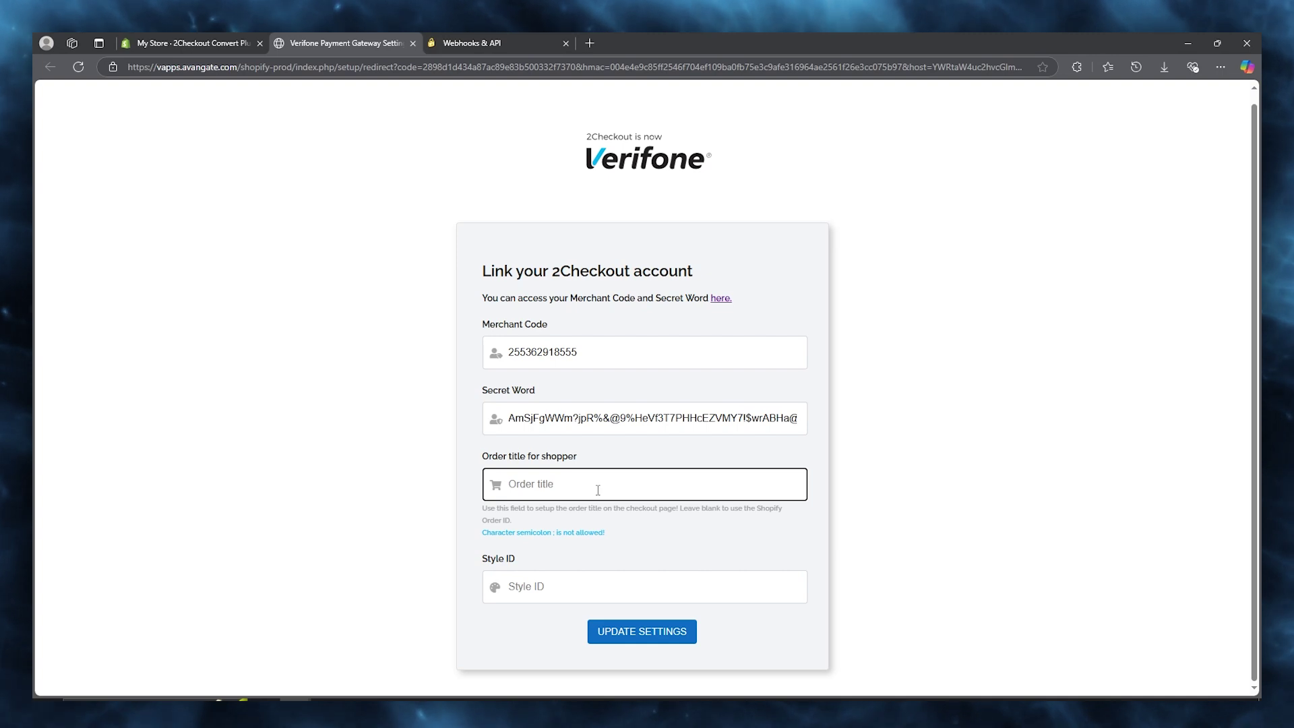
Enter 'shoes' as the order title for shopper.
type("shoes")
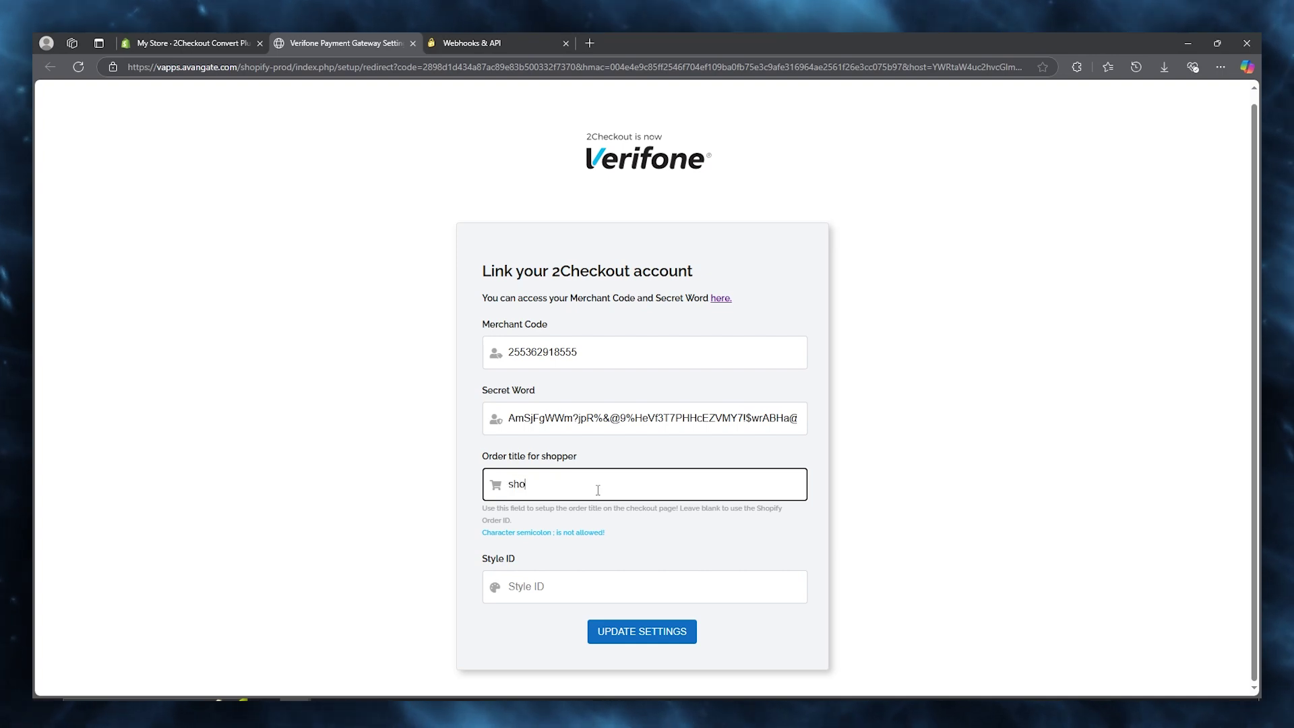
left_click(561, 599)
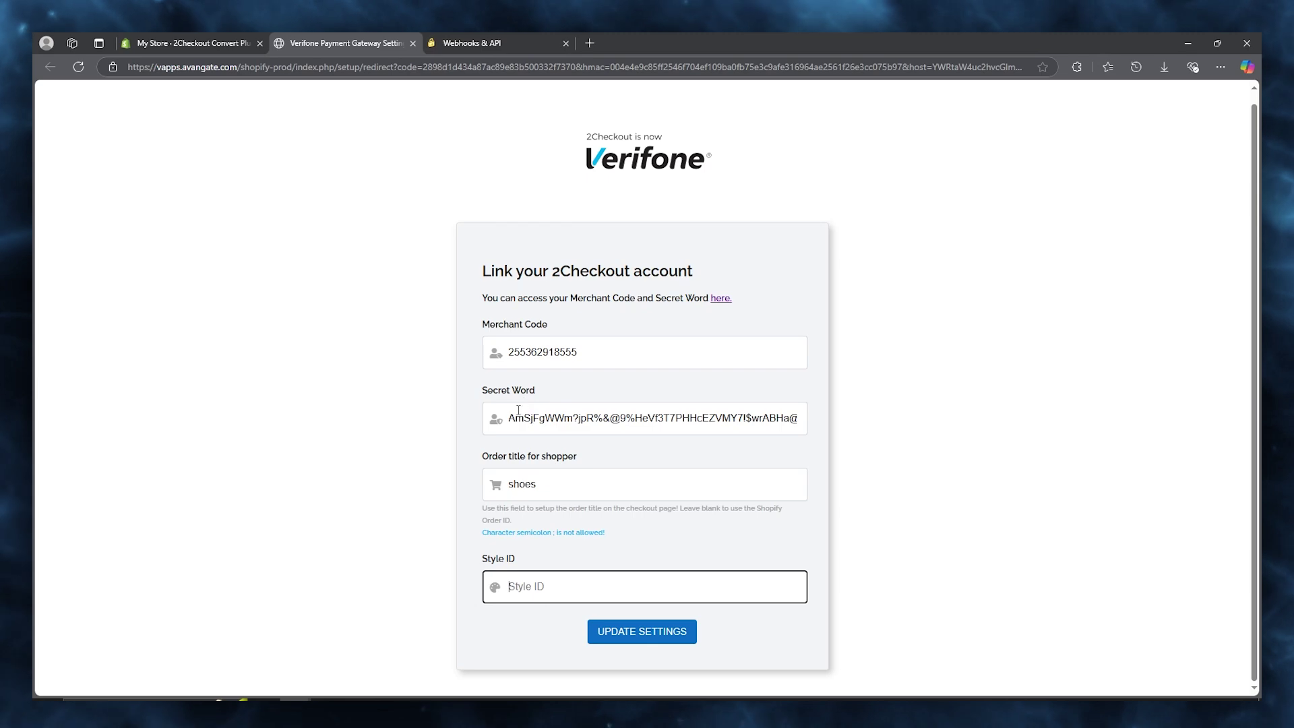
left_click(601, 483)
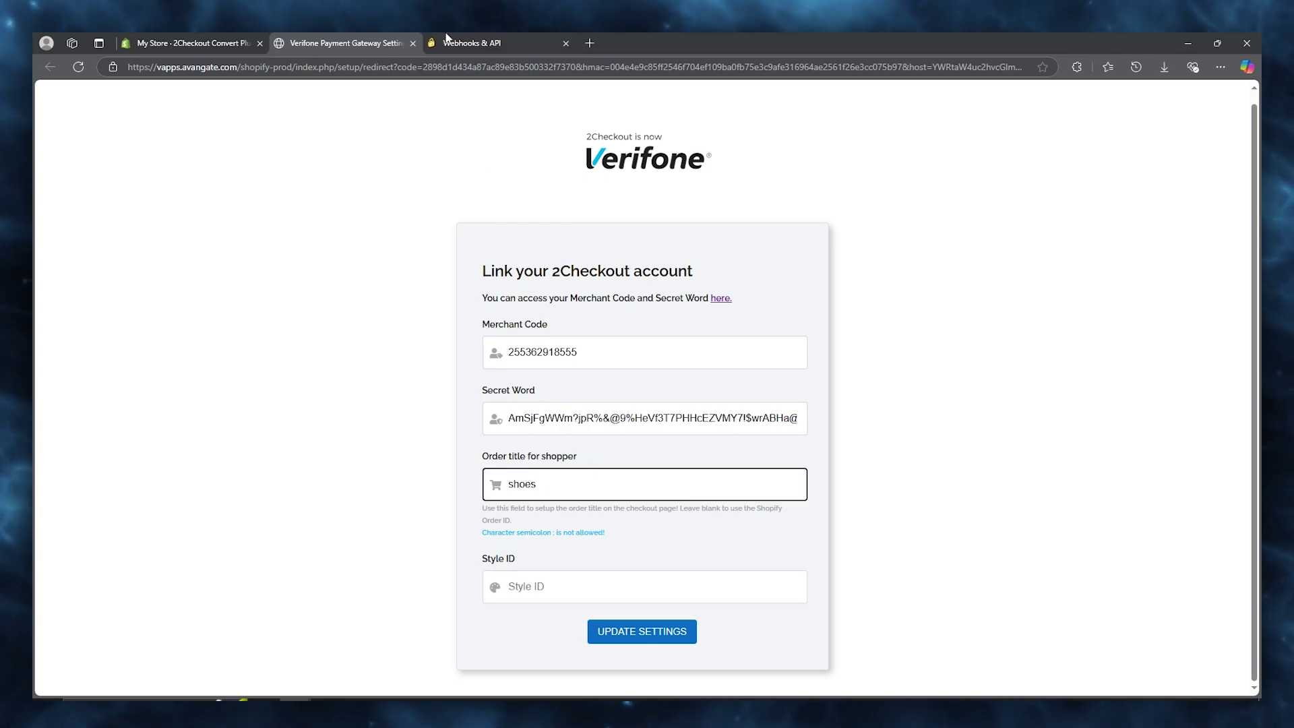
left_click(465, 43)
scroll(507, 325, "down", 5)
scroll(505, 317, "down", 2)
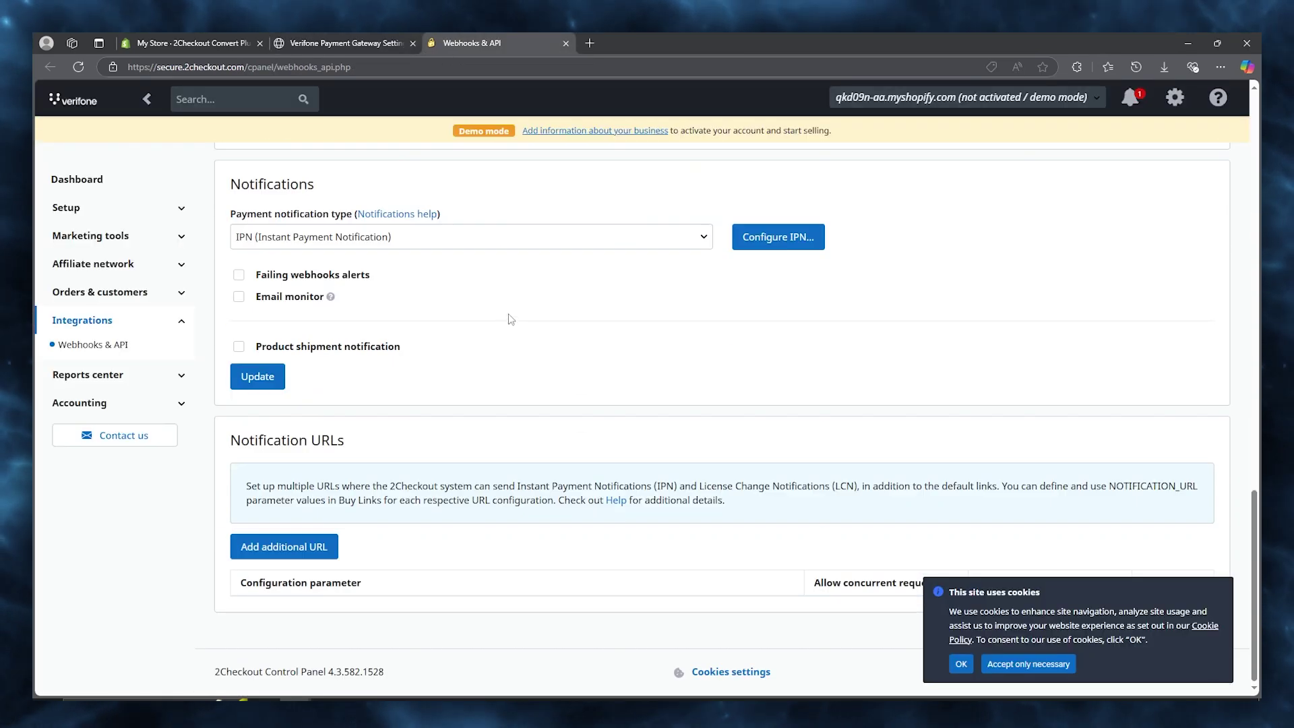
scroll(508, 317, "up", 10)
scroll(510, 317, "up", 7)
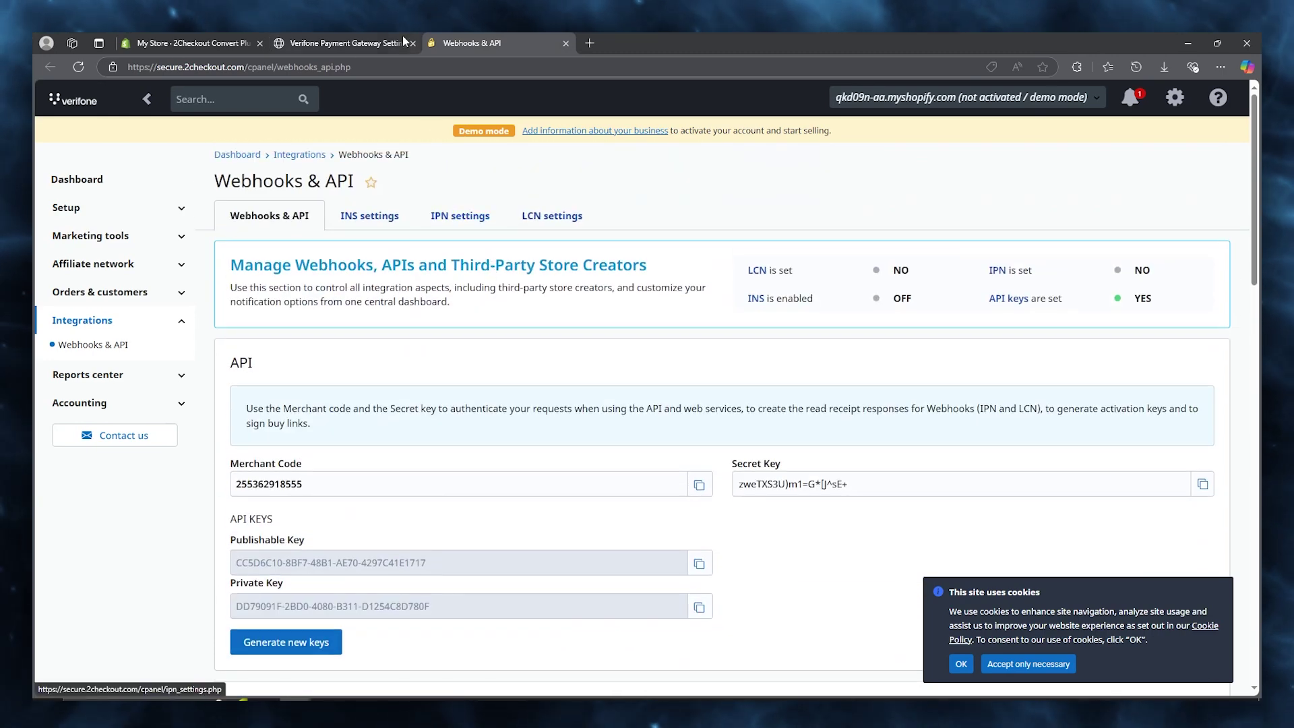
left_click(343, 42)
Enter Style ID jhkj8989 and save with Update Settings.
left_click(584, 580)
type("jhkj8989")
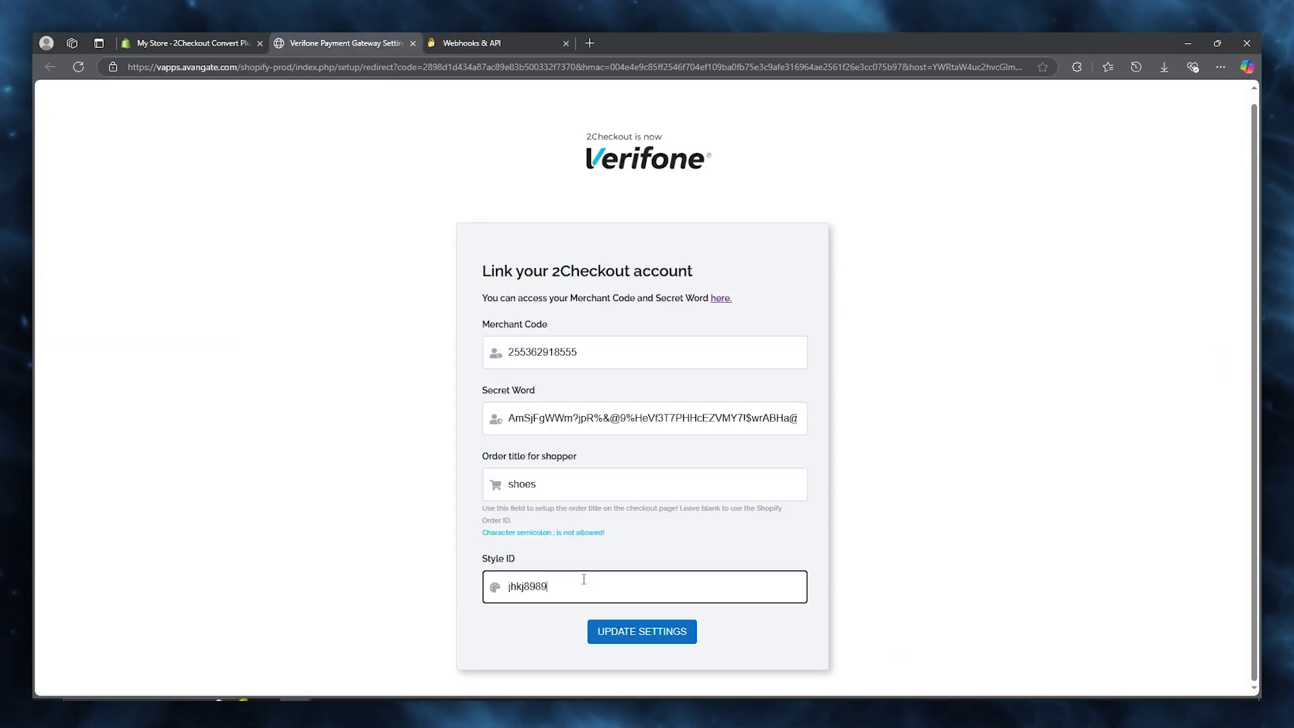
left_click(630, 631)
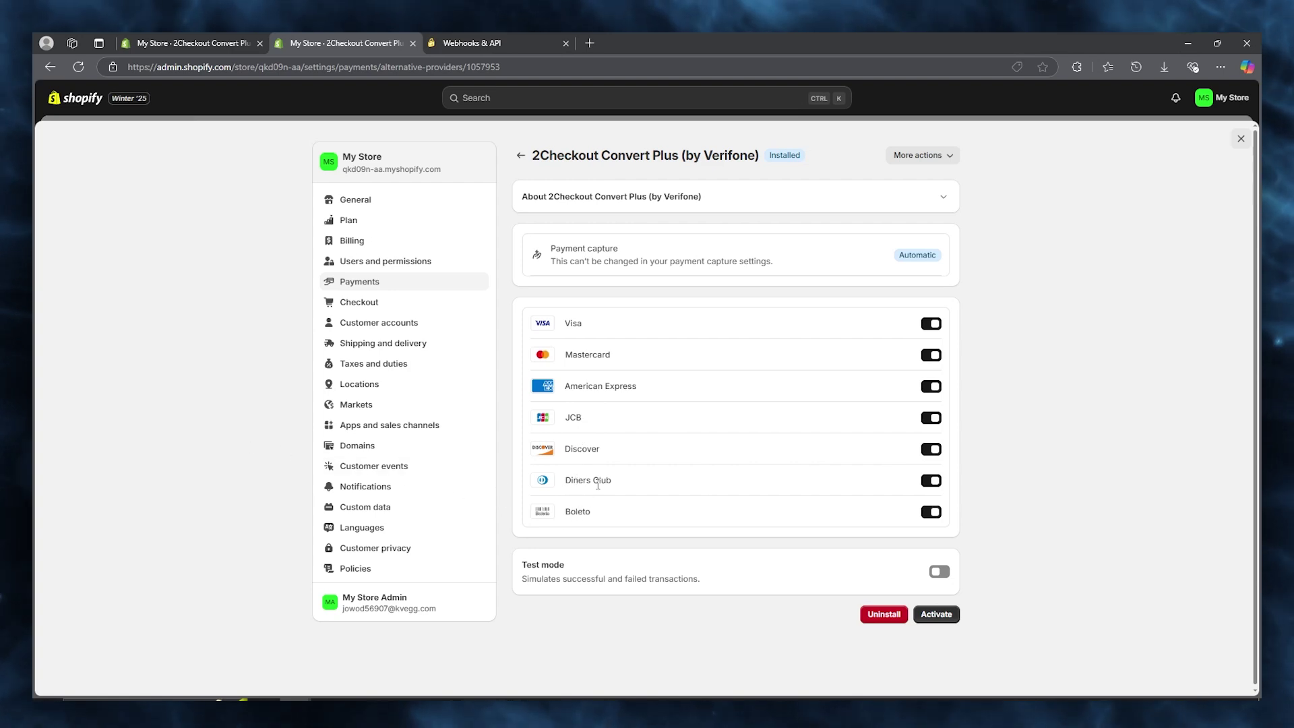
Enable test mode, activate 2Checkout Convert Plus, close the duplicate tab and go Home.
left_click(938, 571)
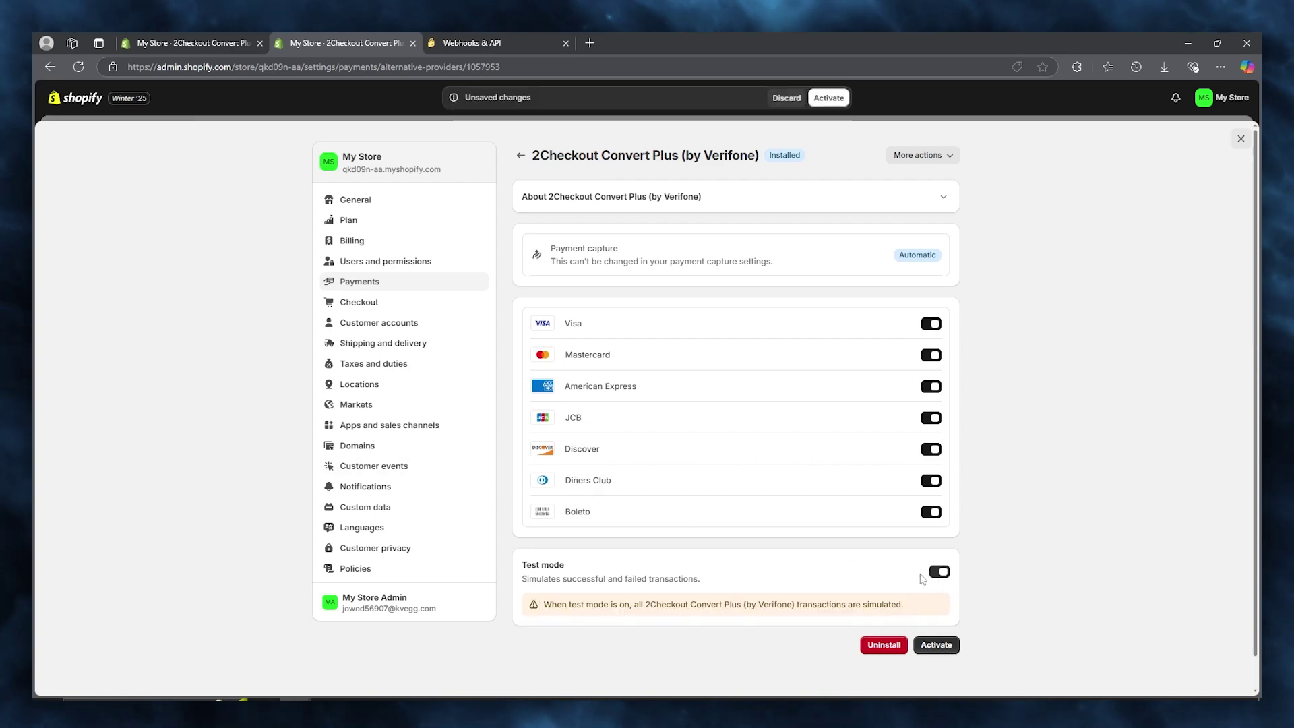
left_click(939, 646)
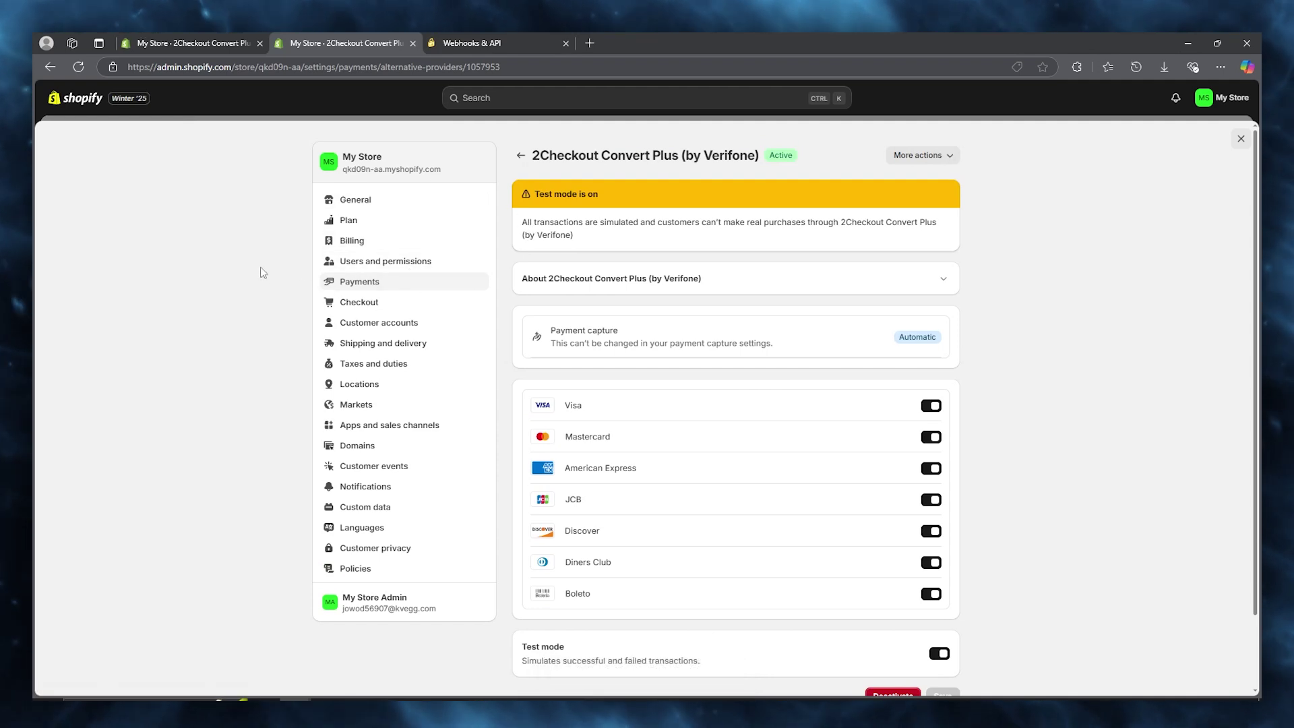
left_click(236, 39)
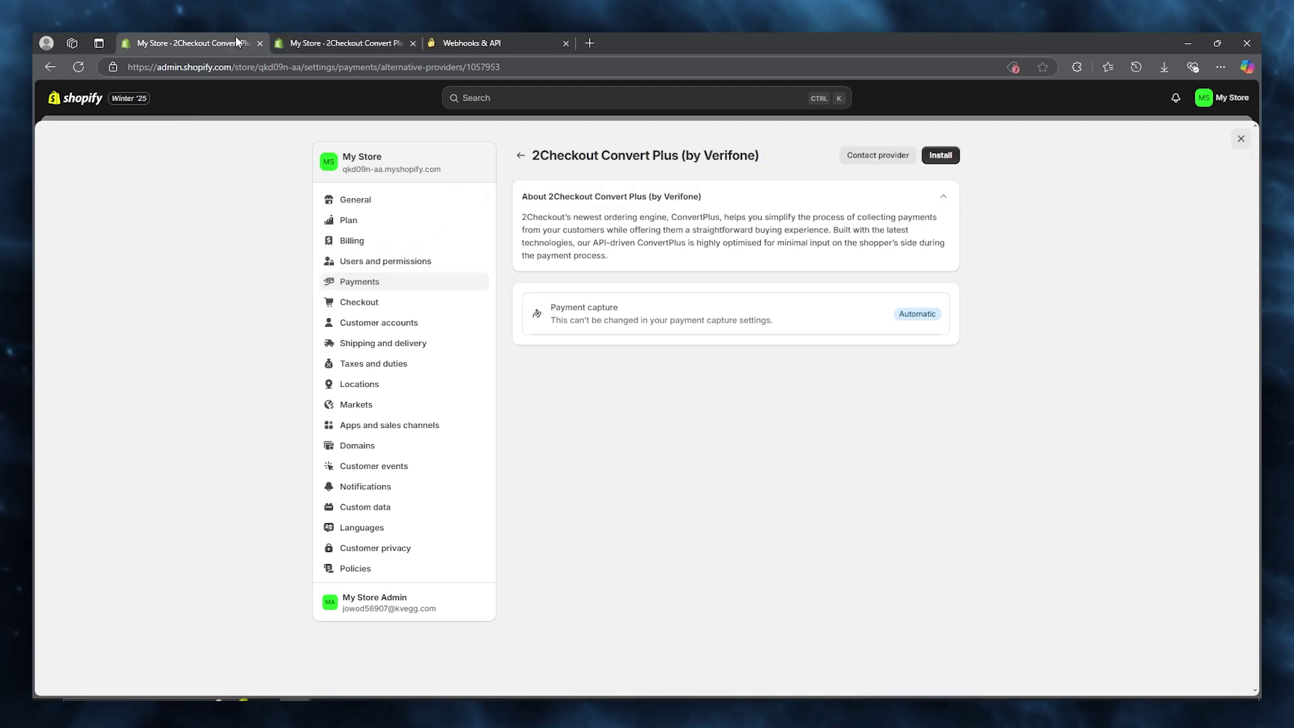
left_click(282, 42)
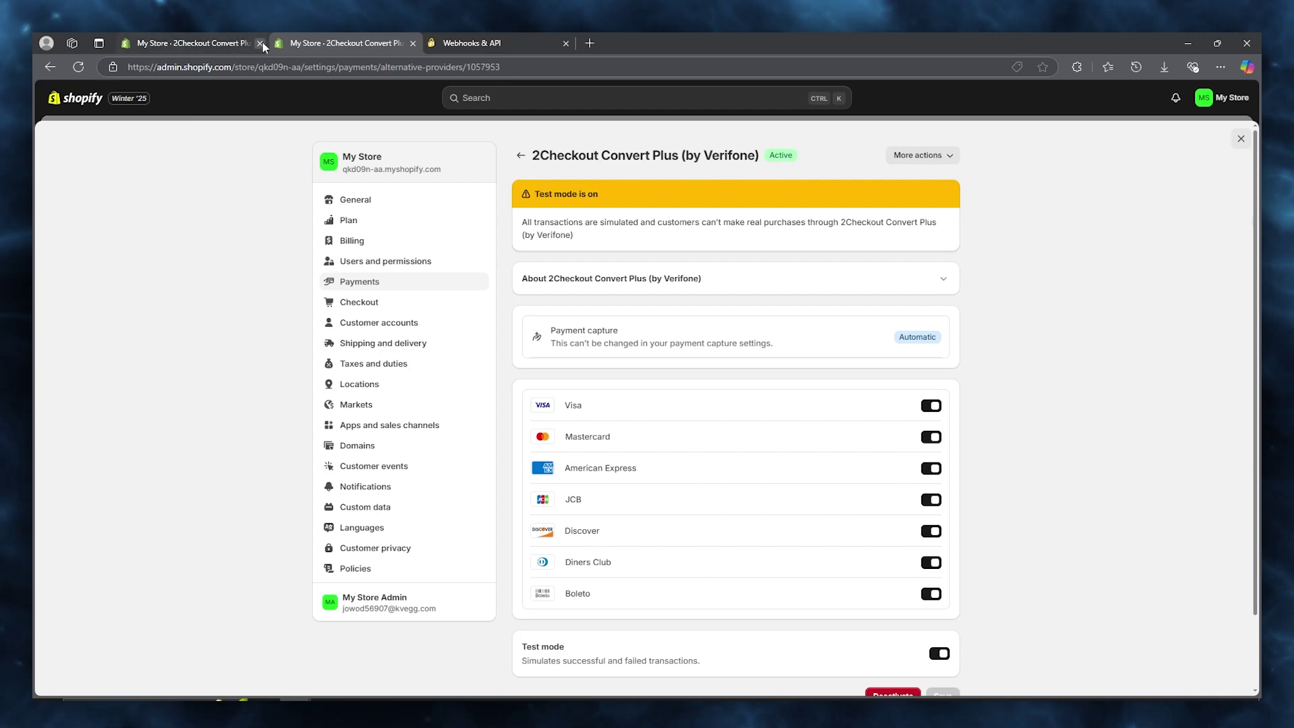
left_click(261, 44)
left_click(74, 98)
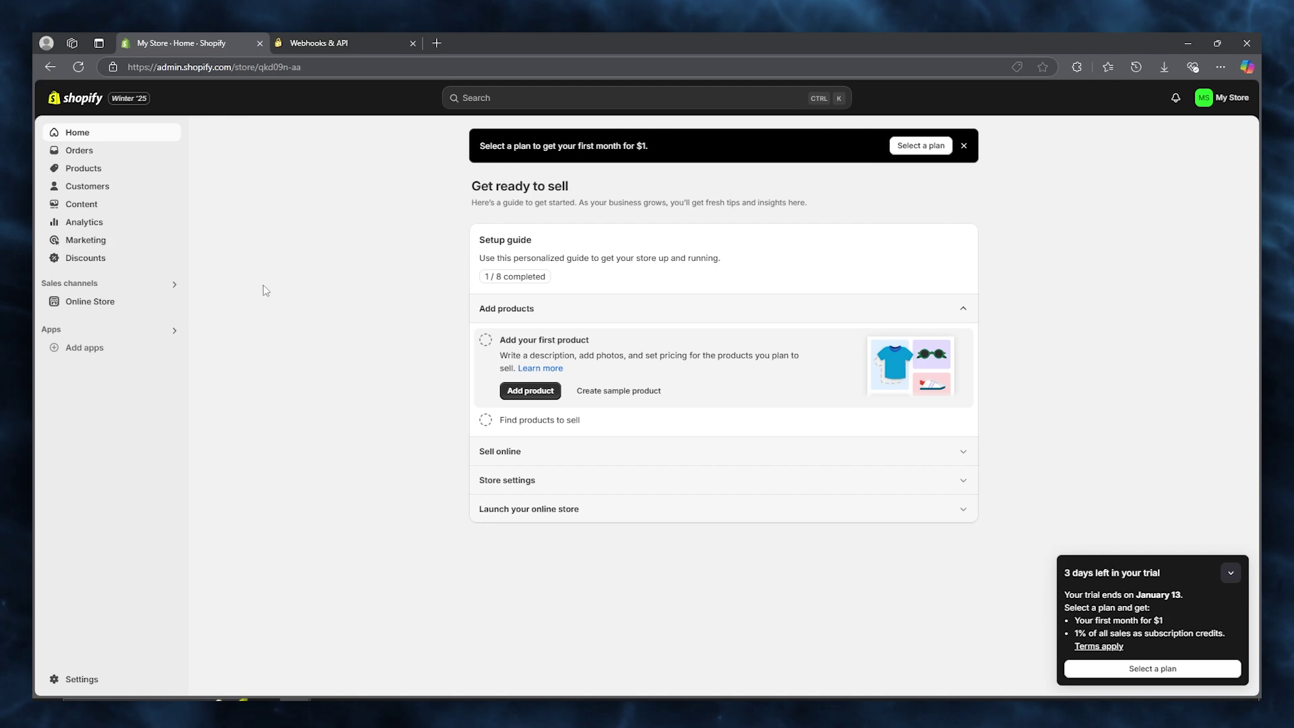
Review the sample metrics on the 2Checkout Dashboard, then switch back to the Shopify tab.
key("ctrl+Tab")
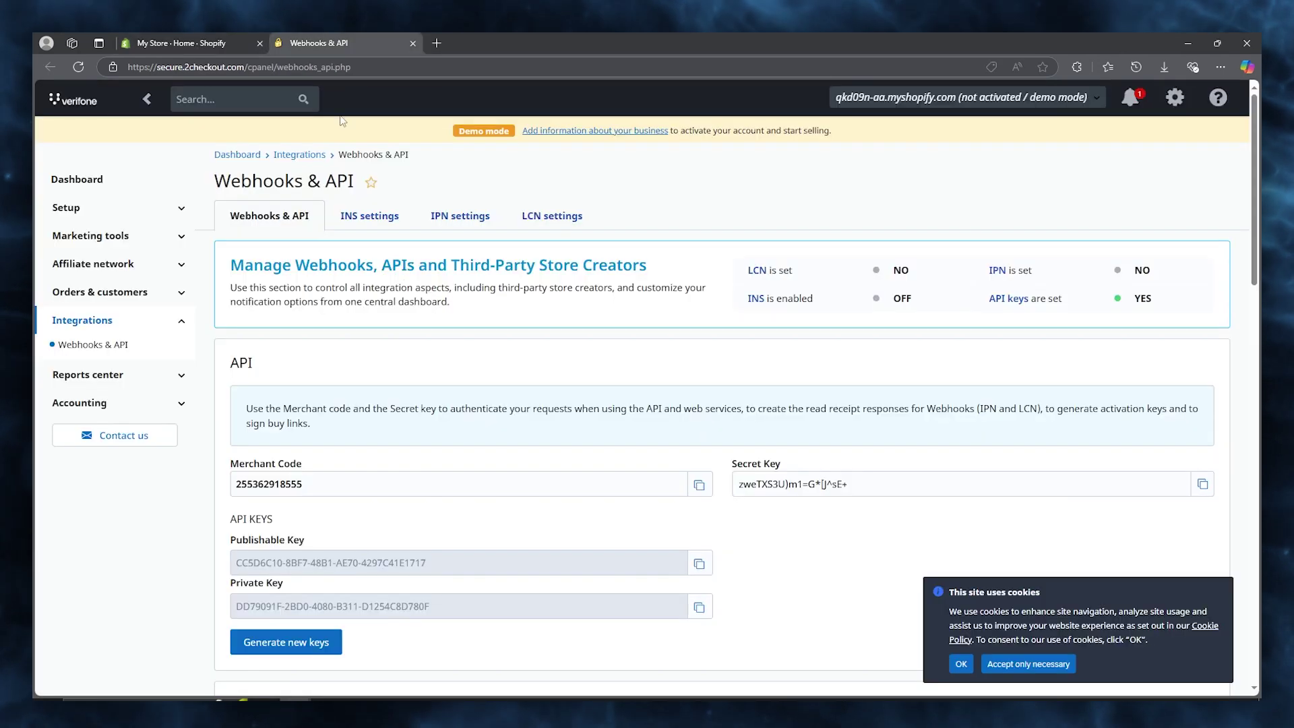
left_click(132, 187)
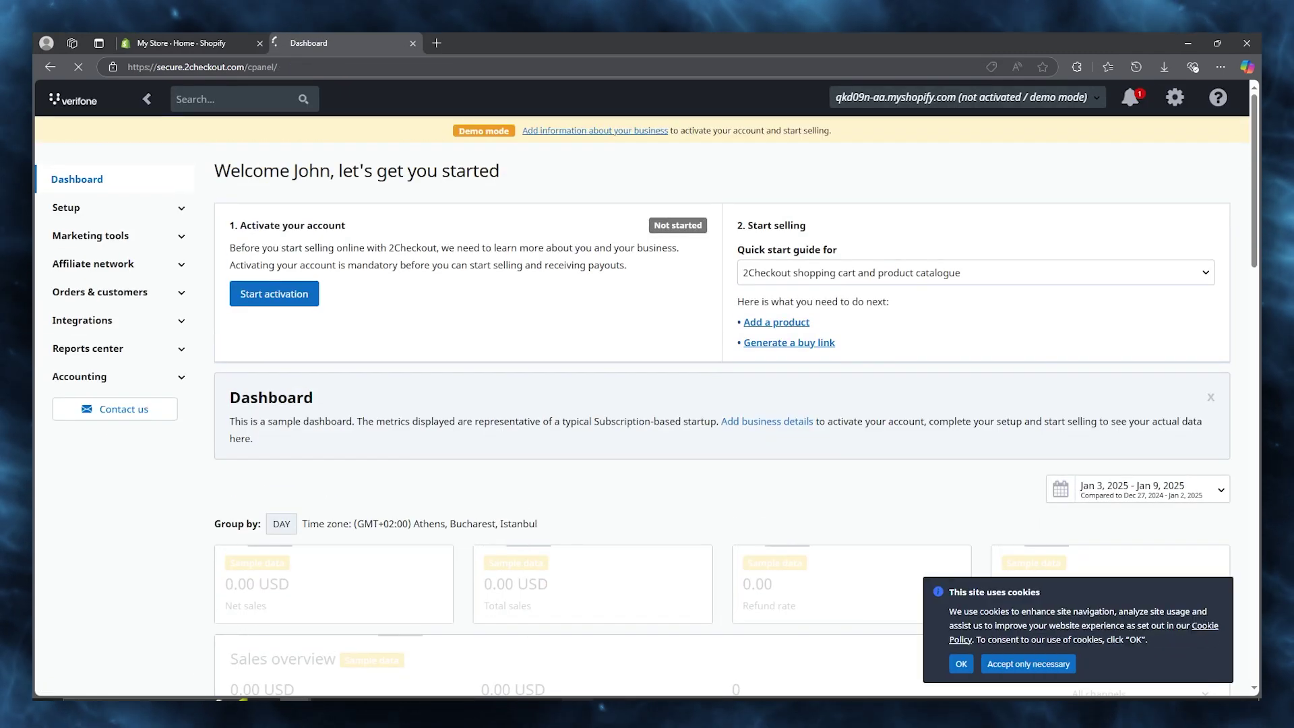
scroll(515, 614, "down", 3)
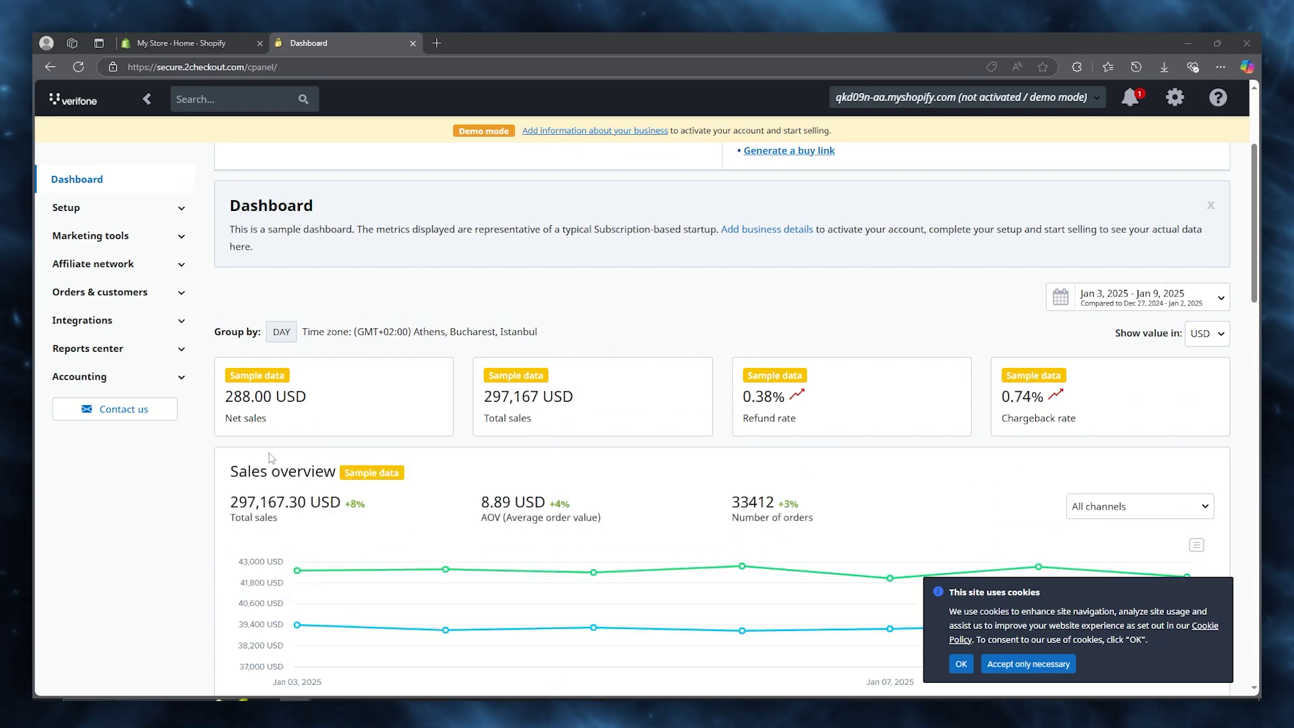
scroll(244, 303, "up", 1)
scroll(243, 302, "up", 2)
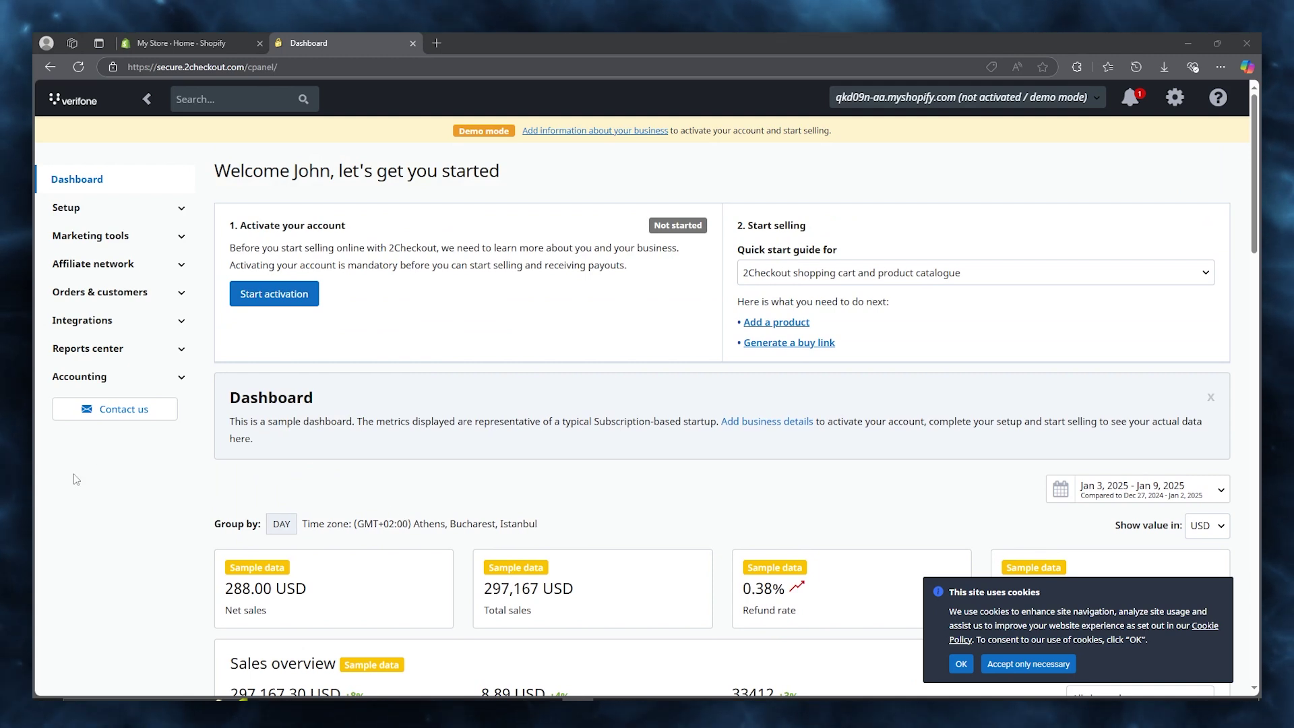
left_click(176, 43)
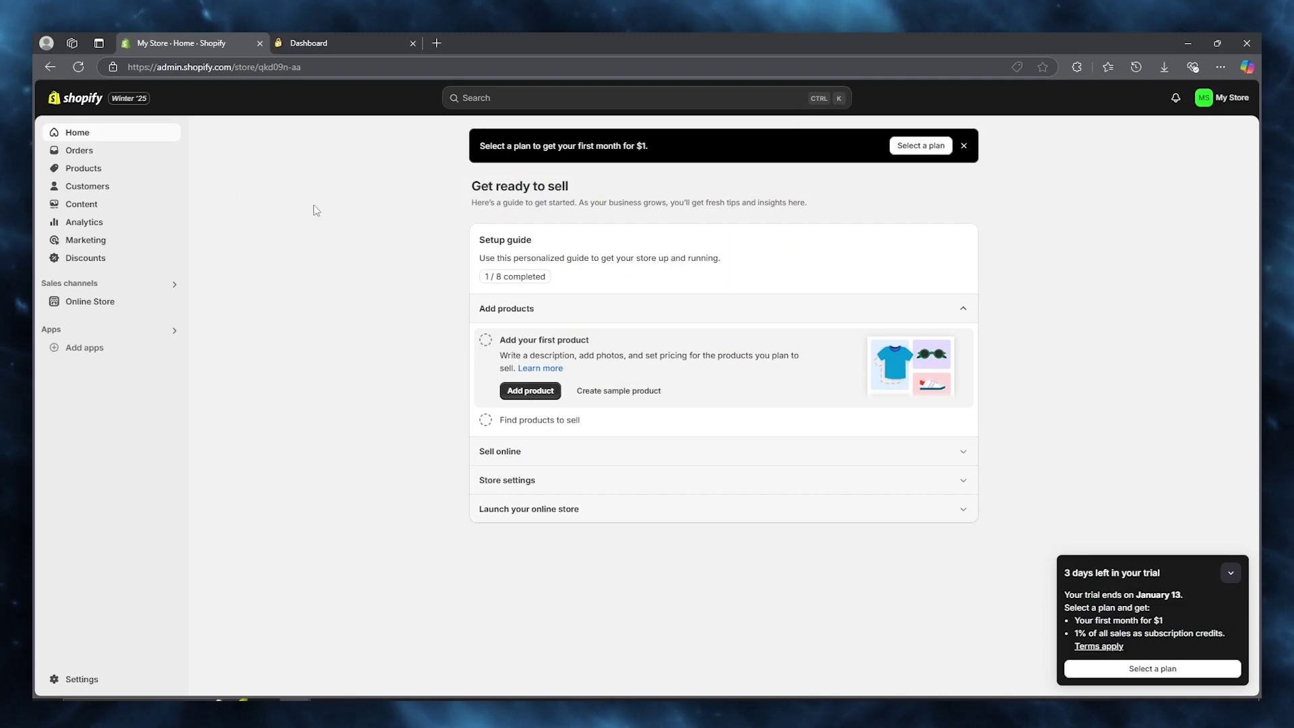
Close the 'Select a plan to get your first month for $1' banner.
left_click(964, 146)
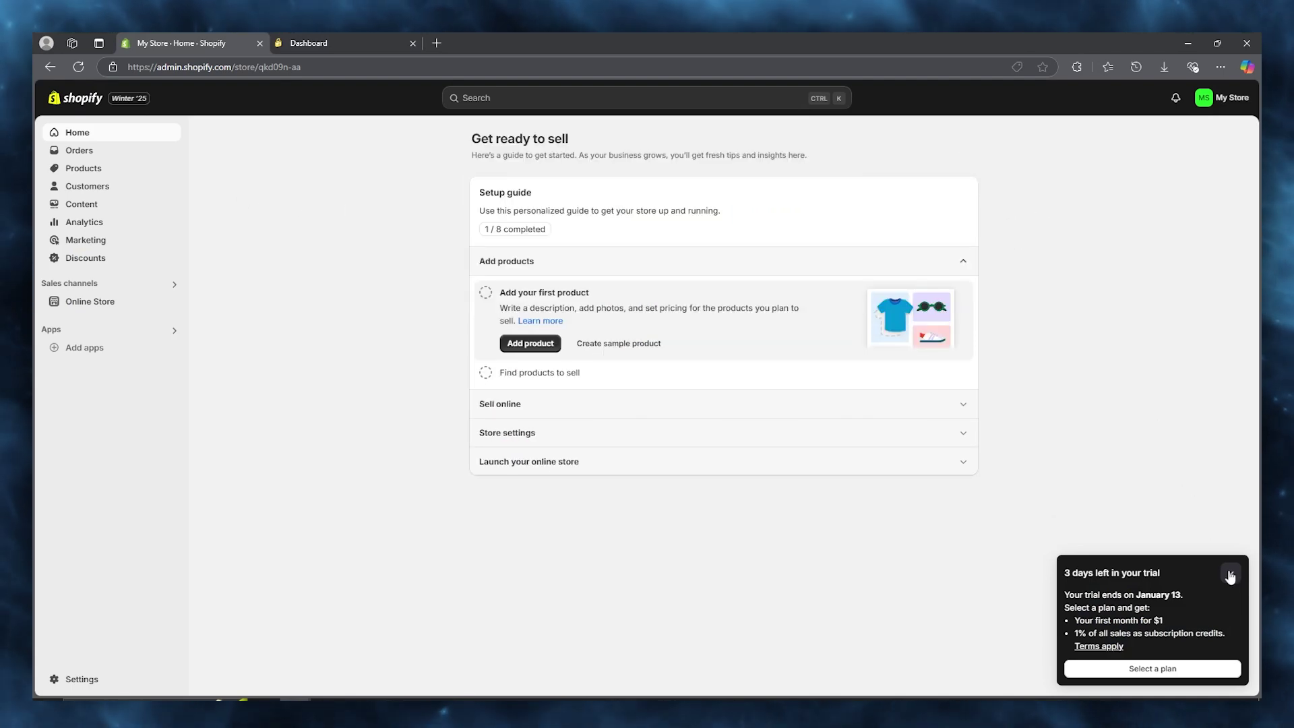